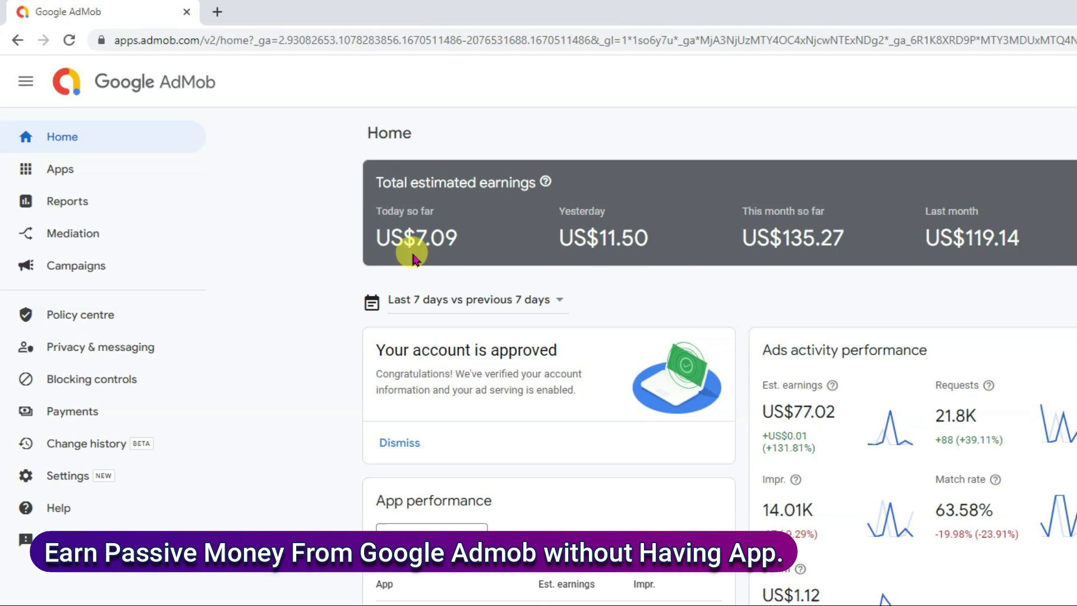
Review the total estimated earnings on the AdMob account's home page.
drag(376, 237, 1028, 236)
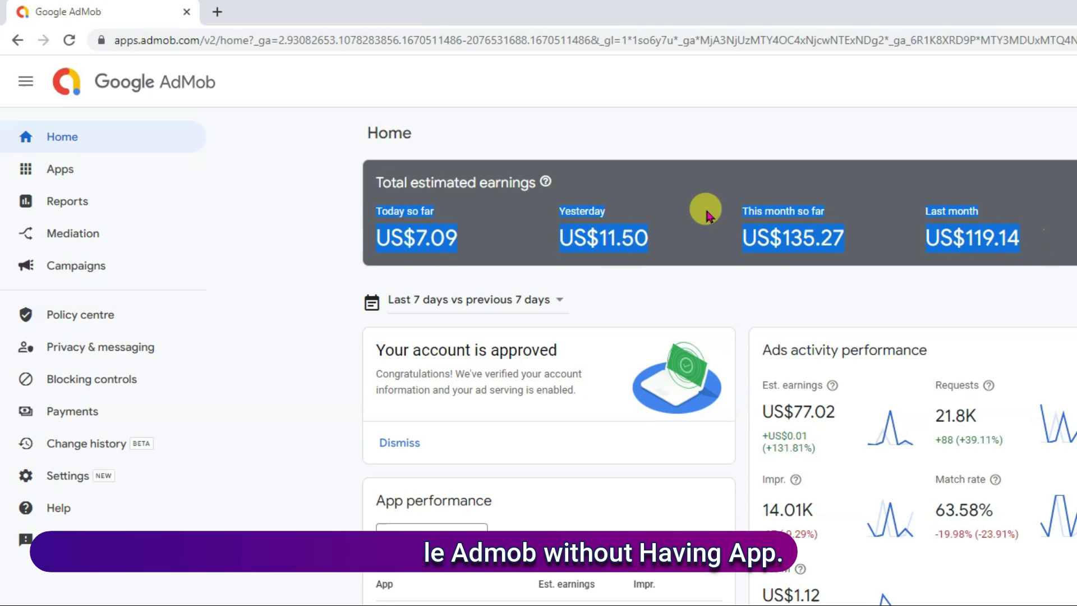
click(291, 109)
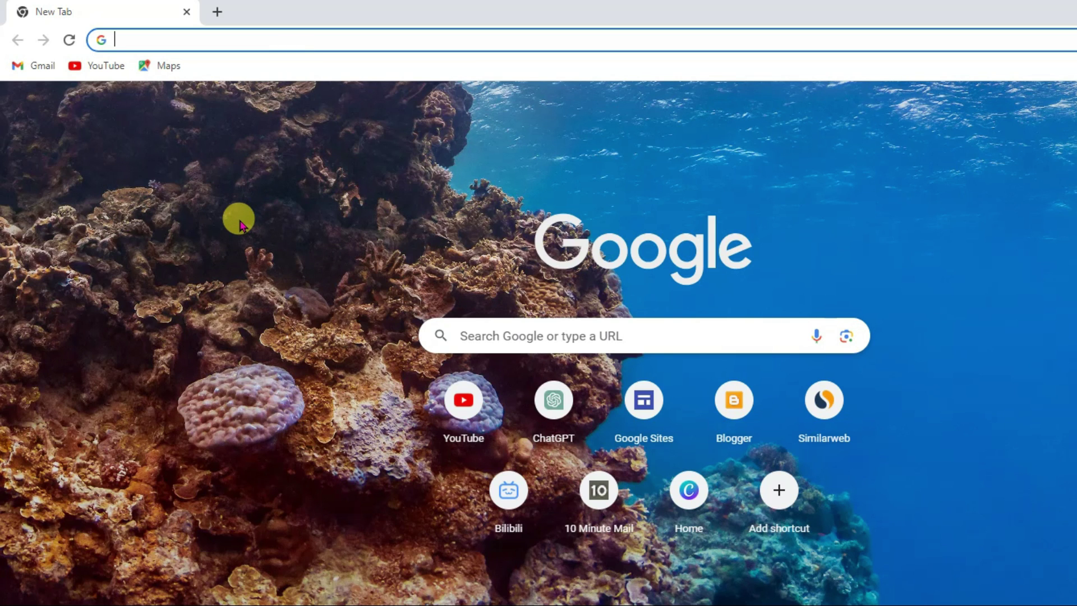
Open admob.google.com/home/ and read the introductory headline of the AdMob site.
text(google.com/home/)
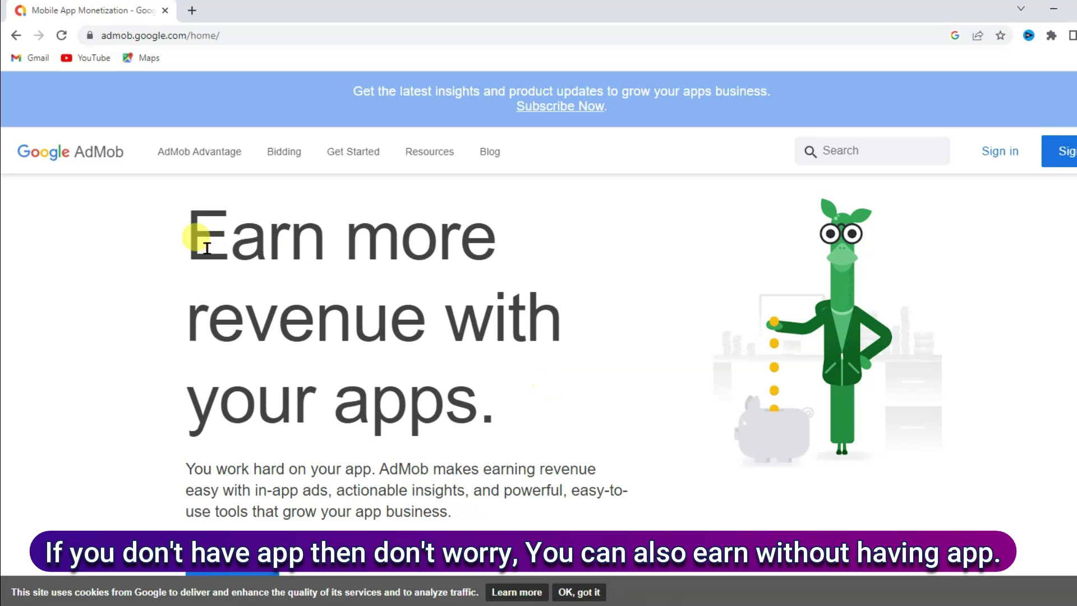
drag(216, 261, 578, 429)
click(653, 297)
scroll(652, 296, down, 6)
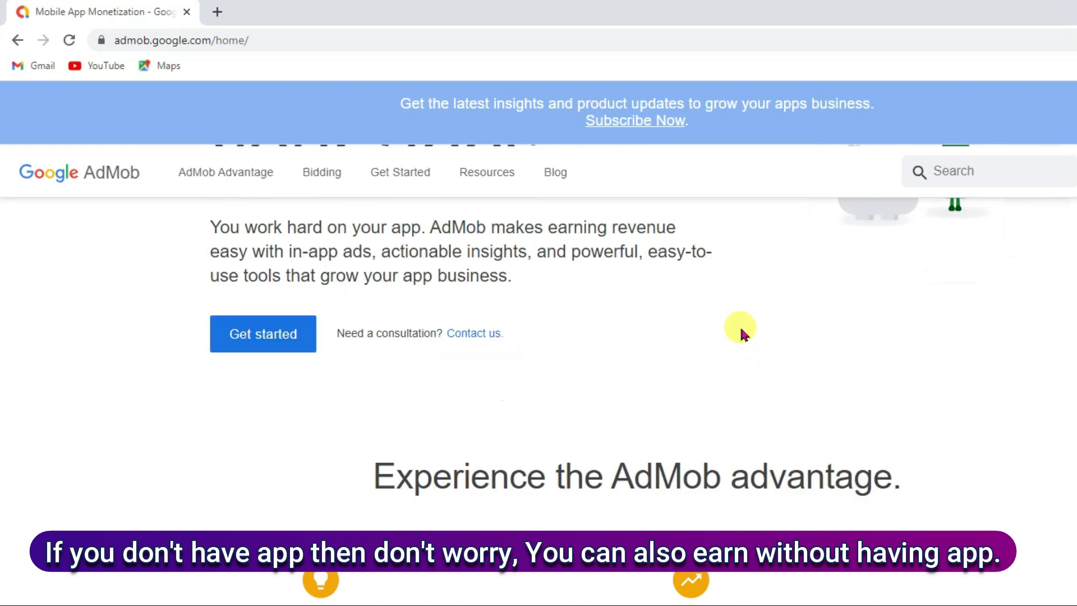
Calculate potential AdMob earnings for the region Asia and Pacific Countries, device Android and category Business.
scroll(779, 306, down, 10)
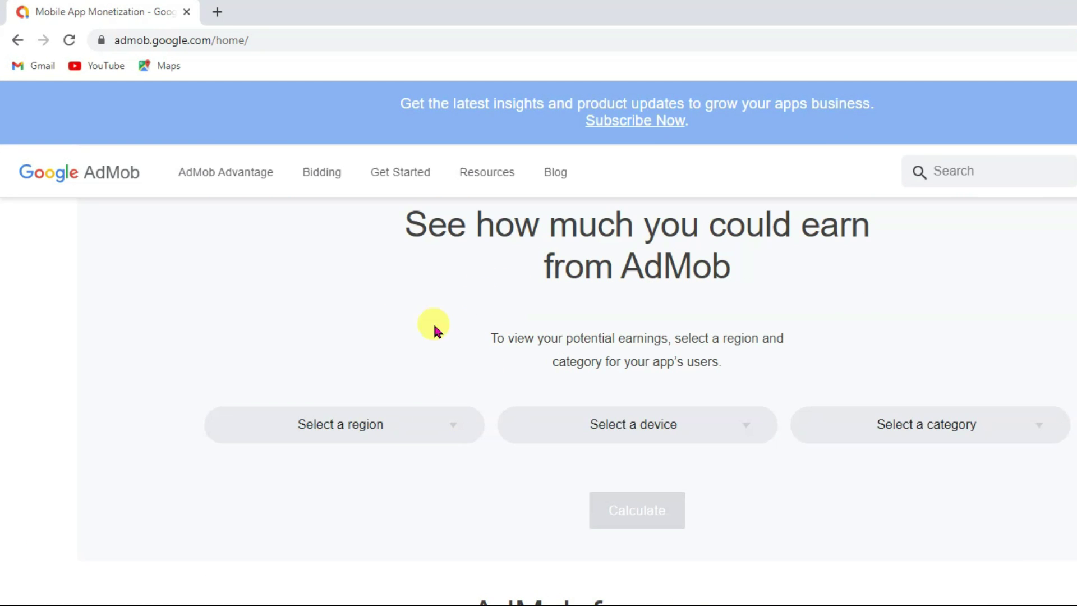
click(413, 432)
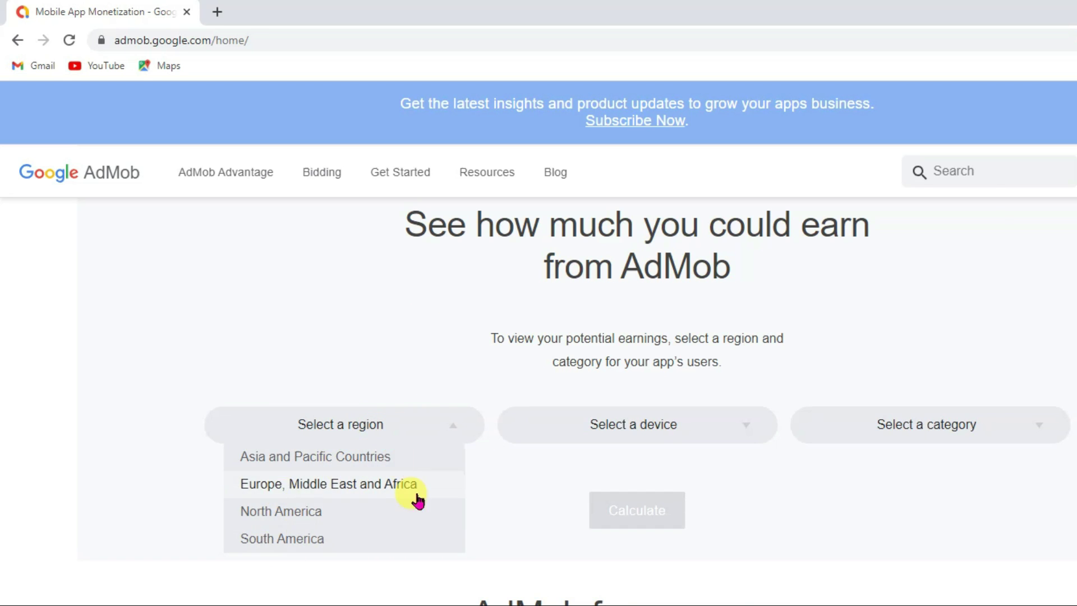
click(362, 461)
click(694, 430)
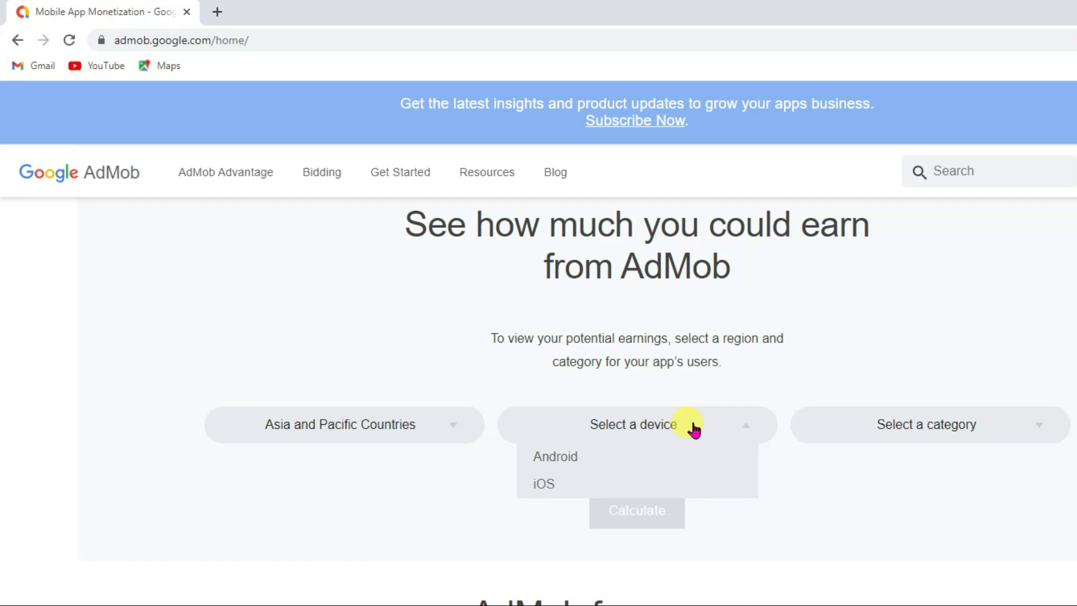
click(524, 457)
click(973, 436)
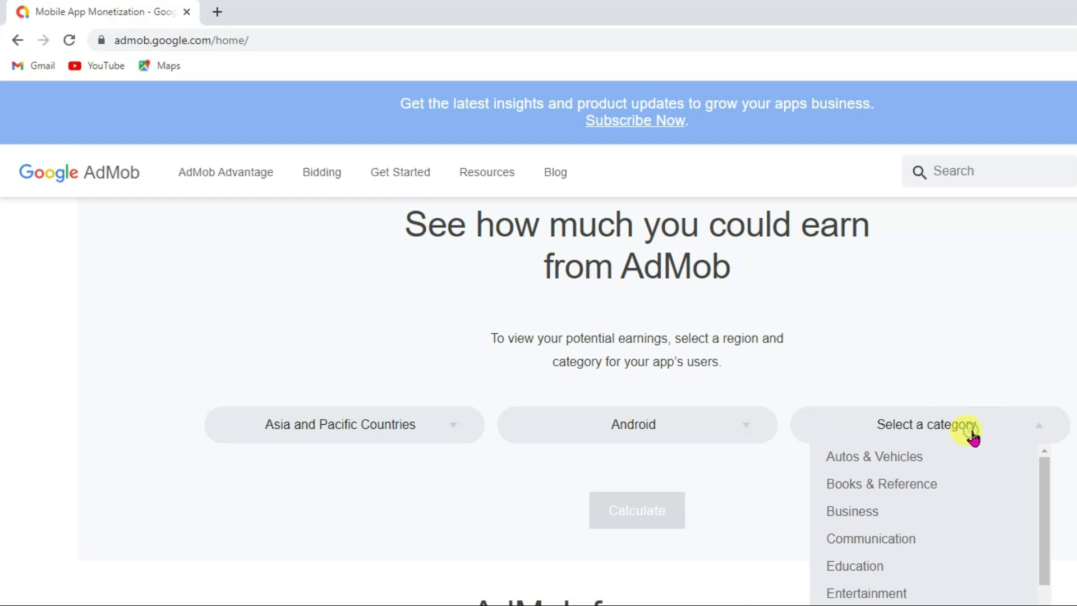
click(886, 520)
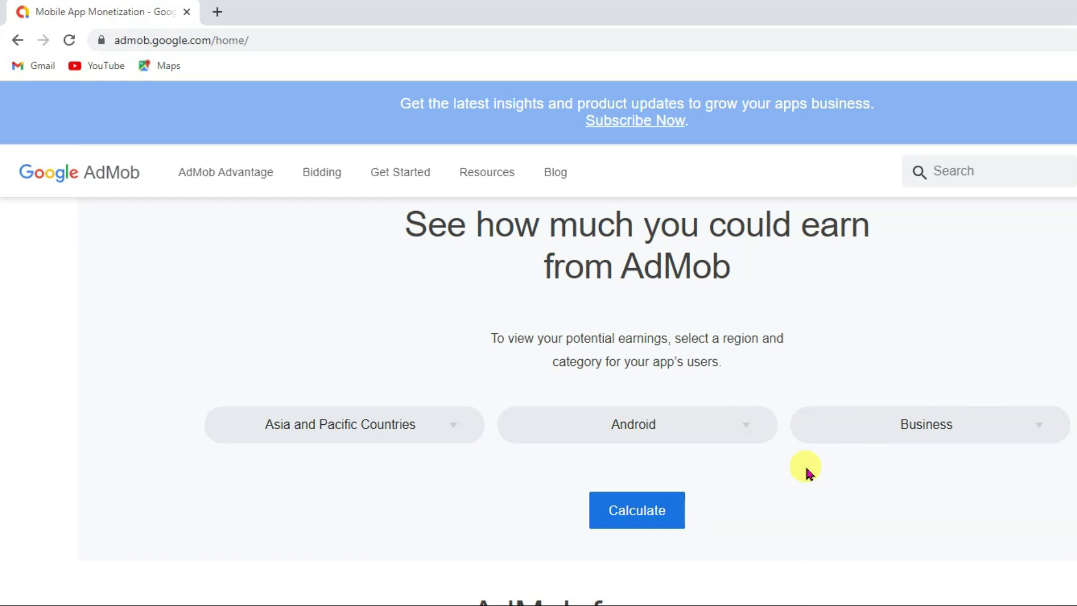
click(629, 512)
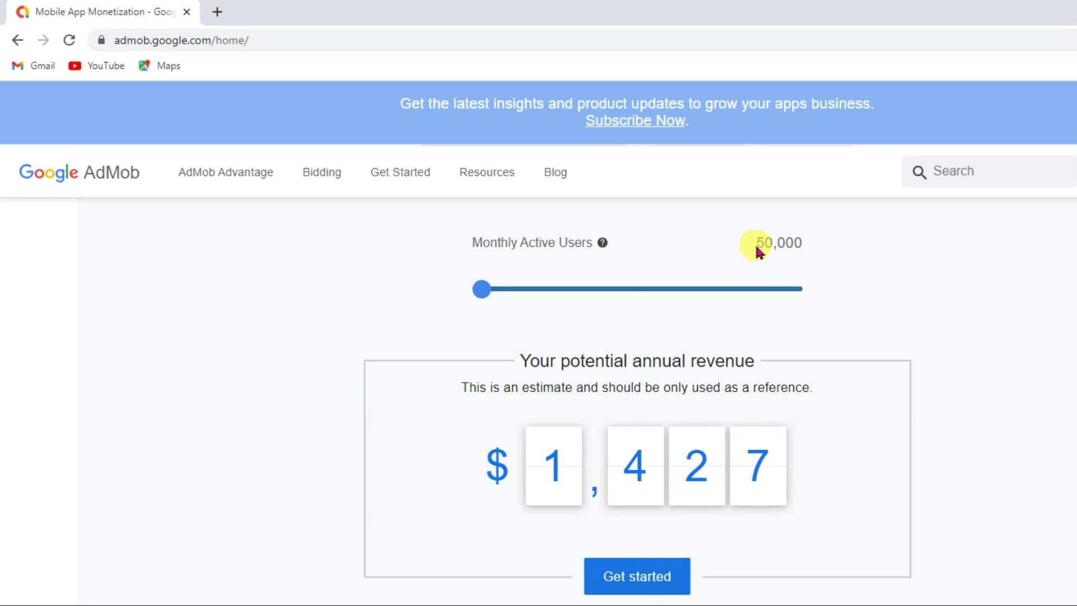
Raise Monthly Active Users to about 1,000,000 in the earnings estimator and check the potential annual revenue.
drag(761, 244, 817, 252)
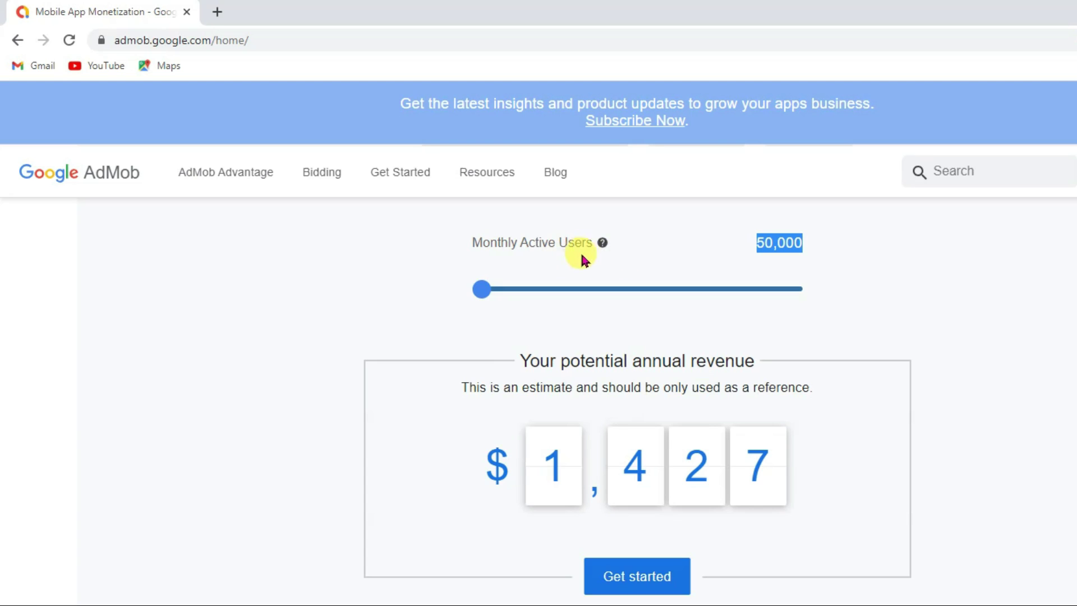
click(603, 493)
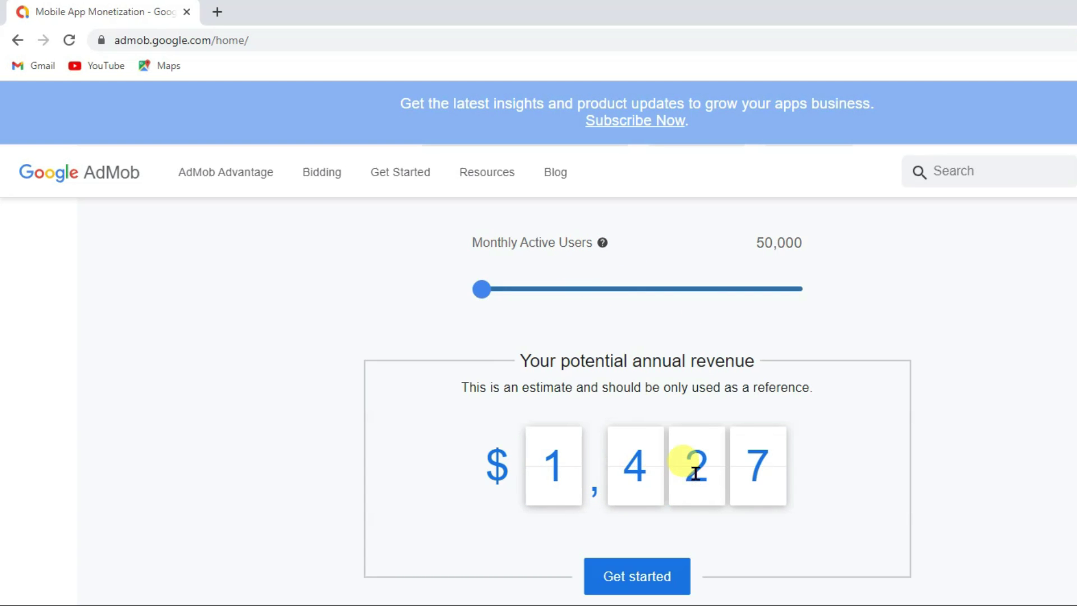
drag(482, 292, 511, 290)
double_click(784, 248)
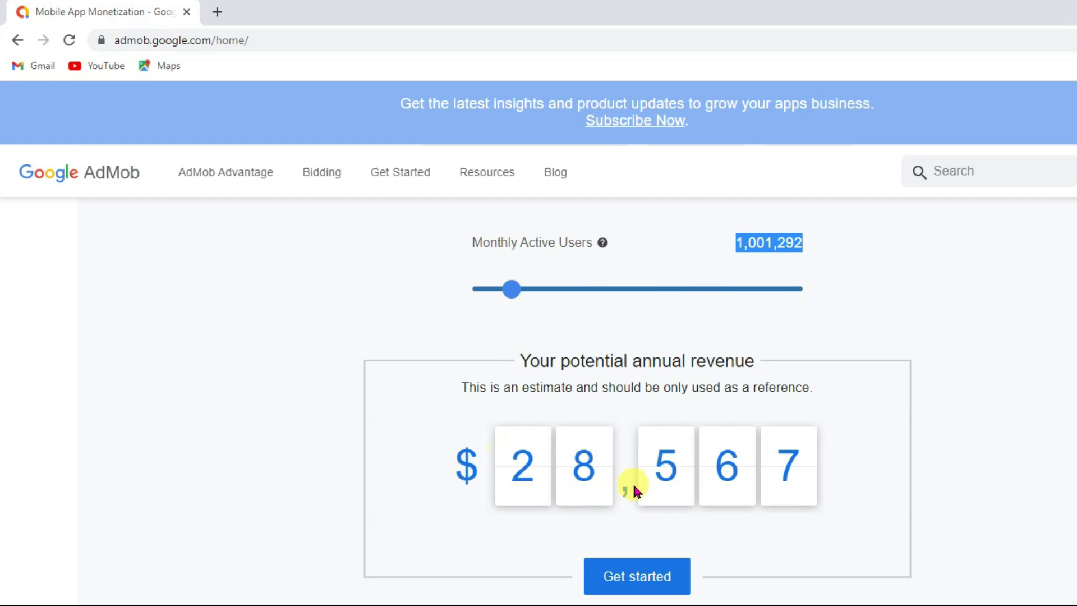
click(521, 472)
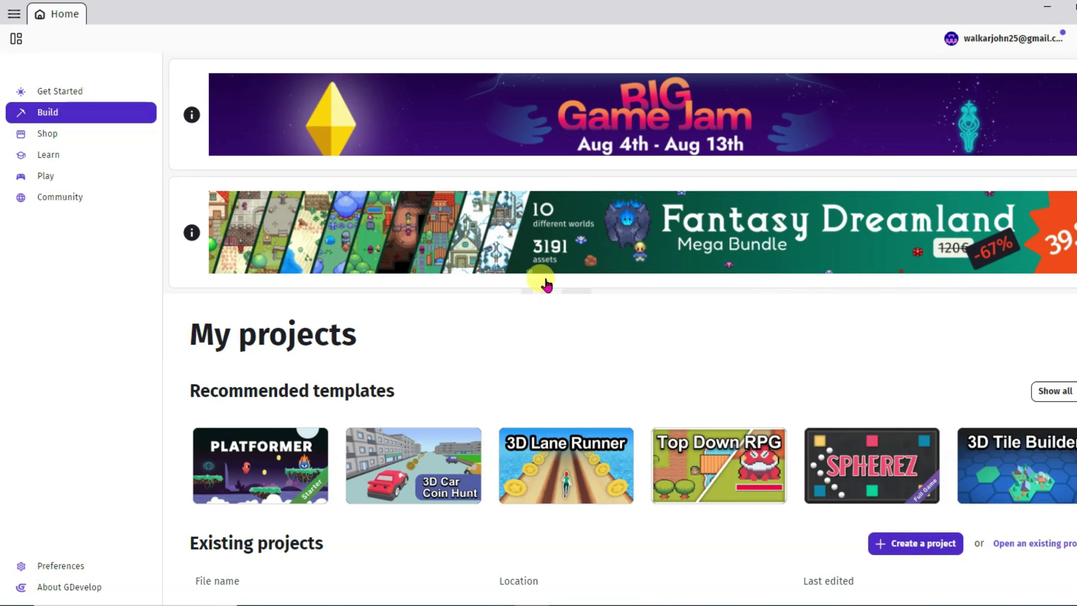
In GDevelop, browse all the templates and create a new project from the Plinko example.
scroll(545, 286, down, 2)
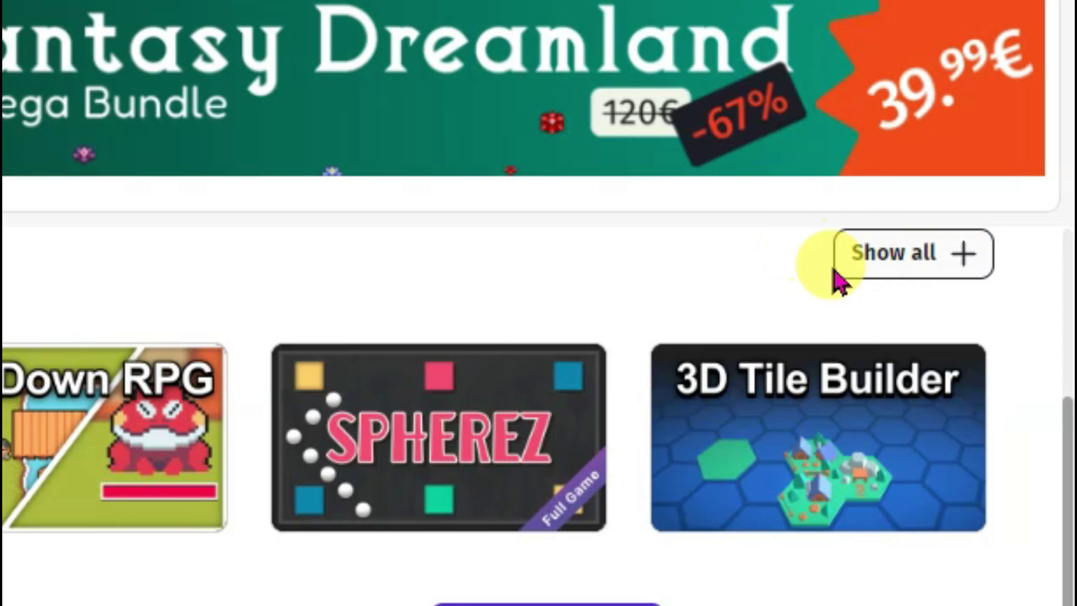
click(961, 262)
scroll(763, 247, up, 5)
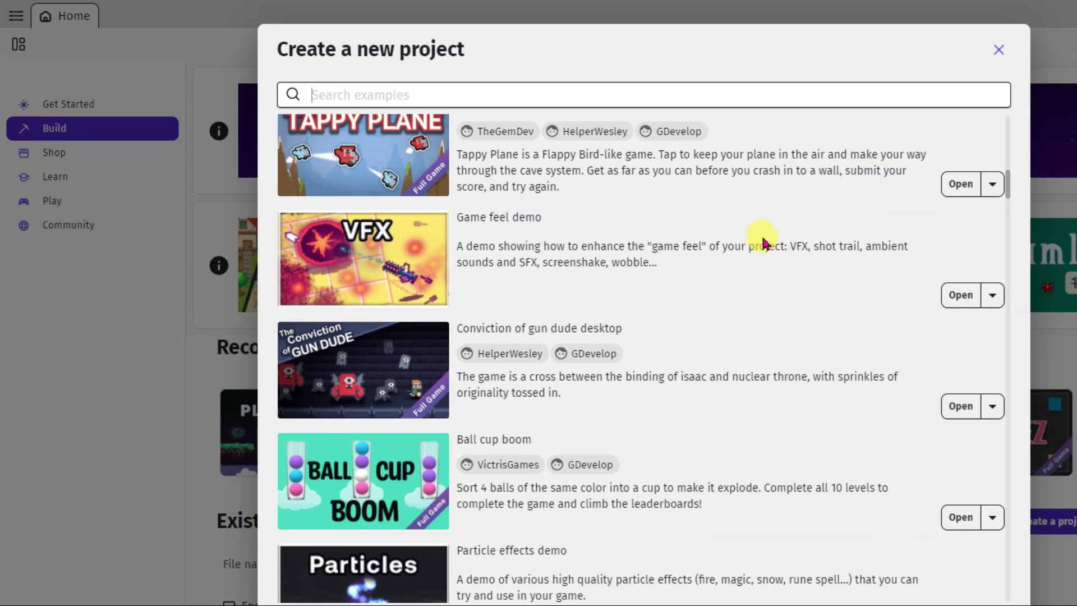
scroll(763, 243, down, 10)
scroll(719, 370, up, 15)
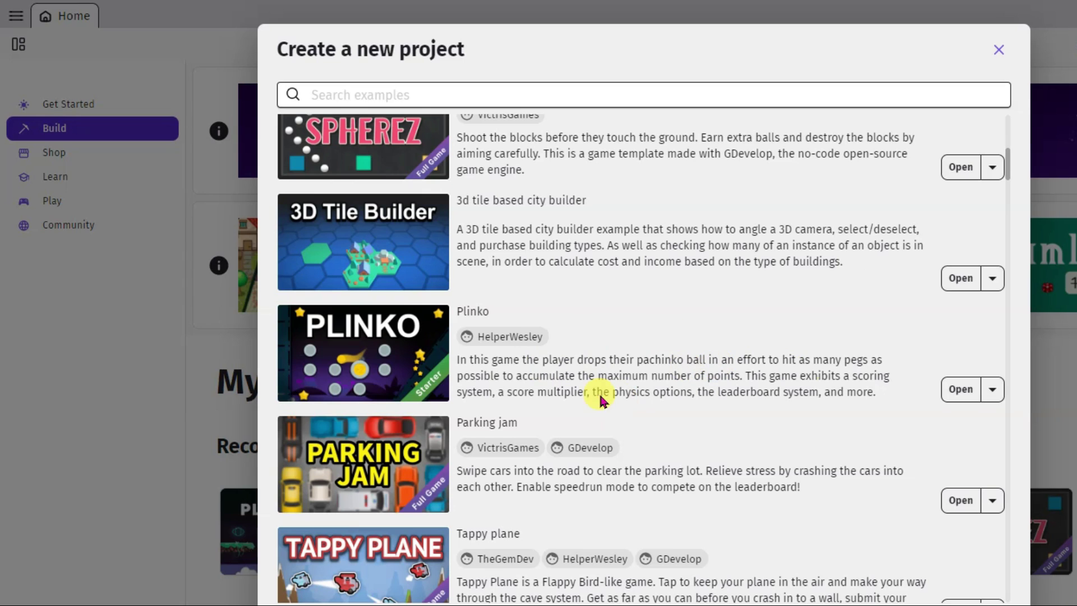
click(962, 389)
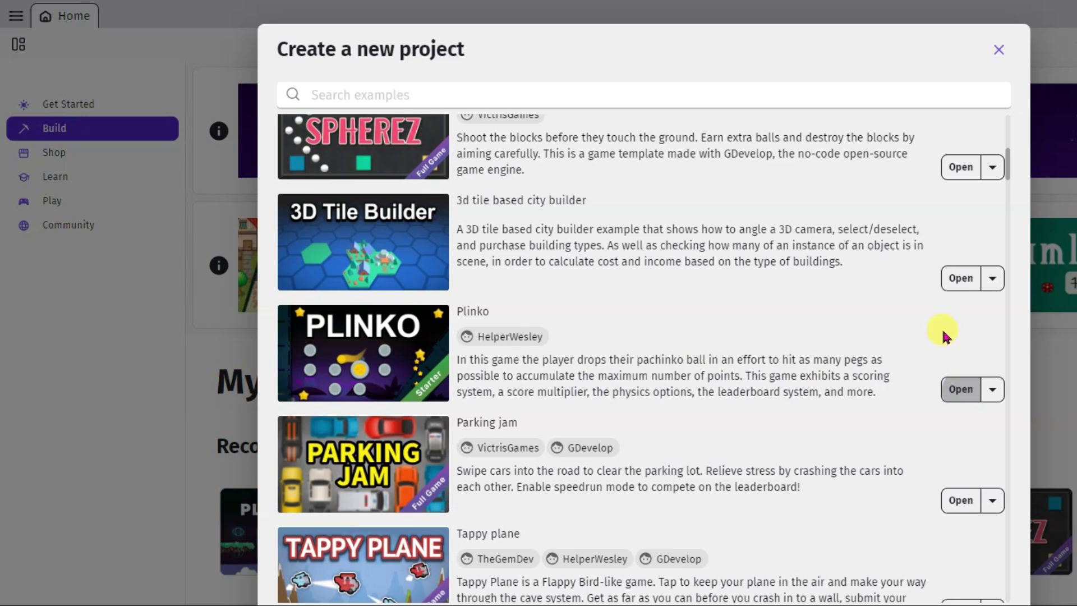
click(839, 438)
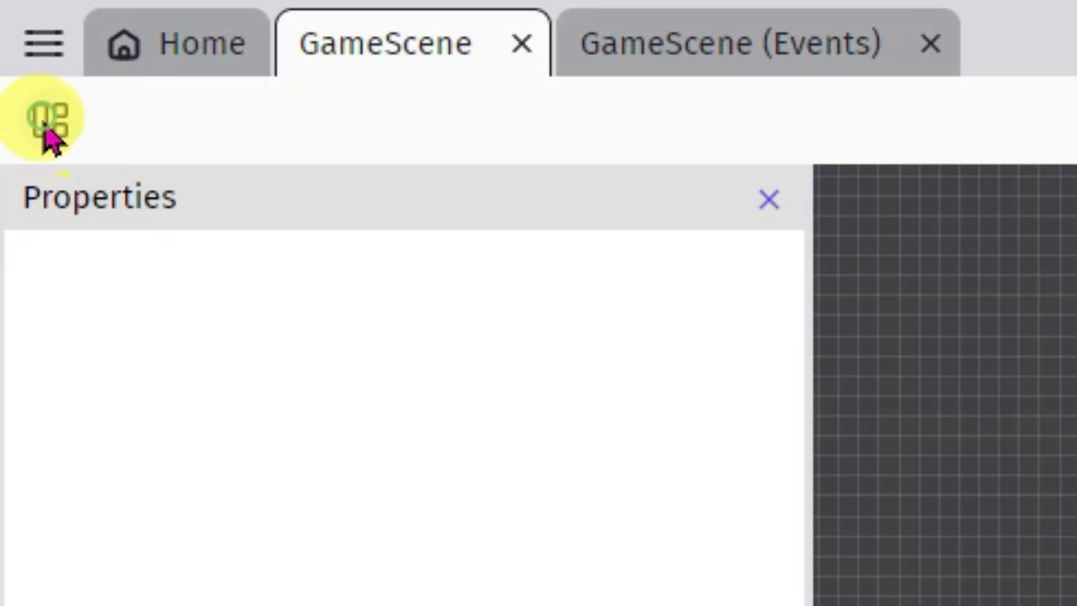
Open the game properties of the Plinko project and copy the game name.
click(49, 135)
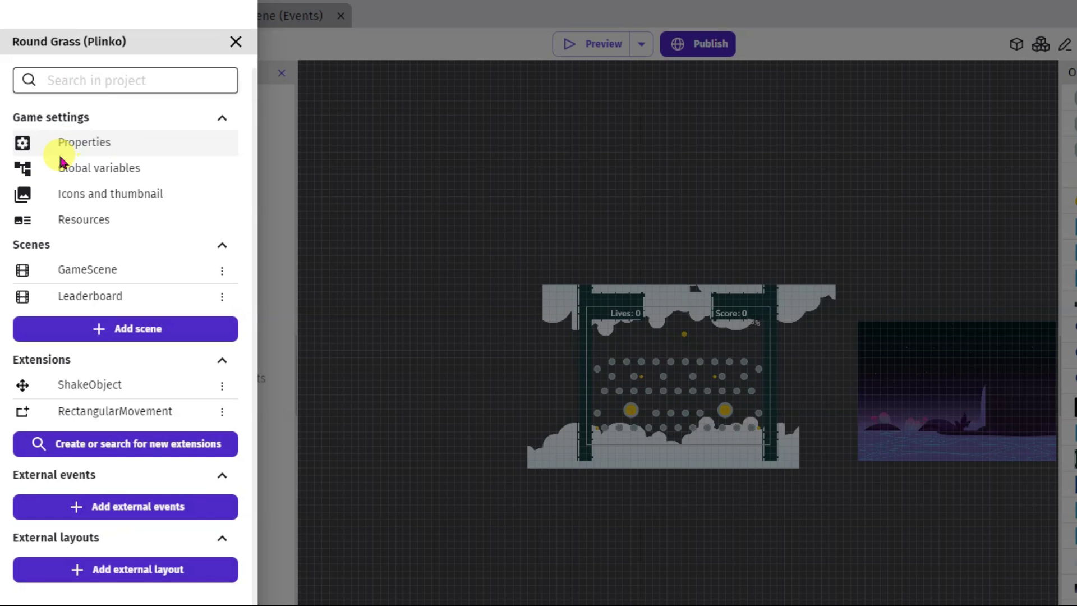
click(110, 147)
drag(430, 163, 261, 173)
right_click(345, 168)
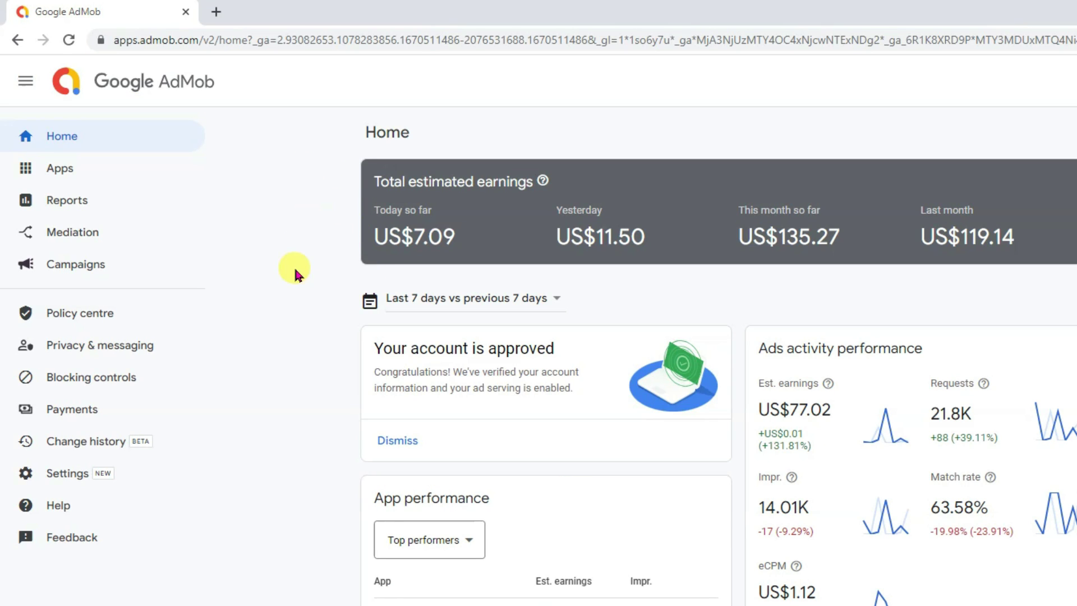
Switch to Google AdMob and review today's, yesterday's and this month's estimated earnings.
drag(372, 240, 920, 256)
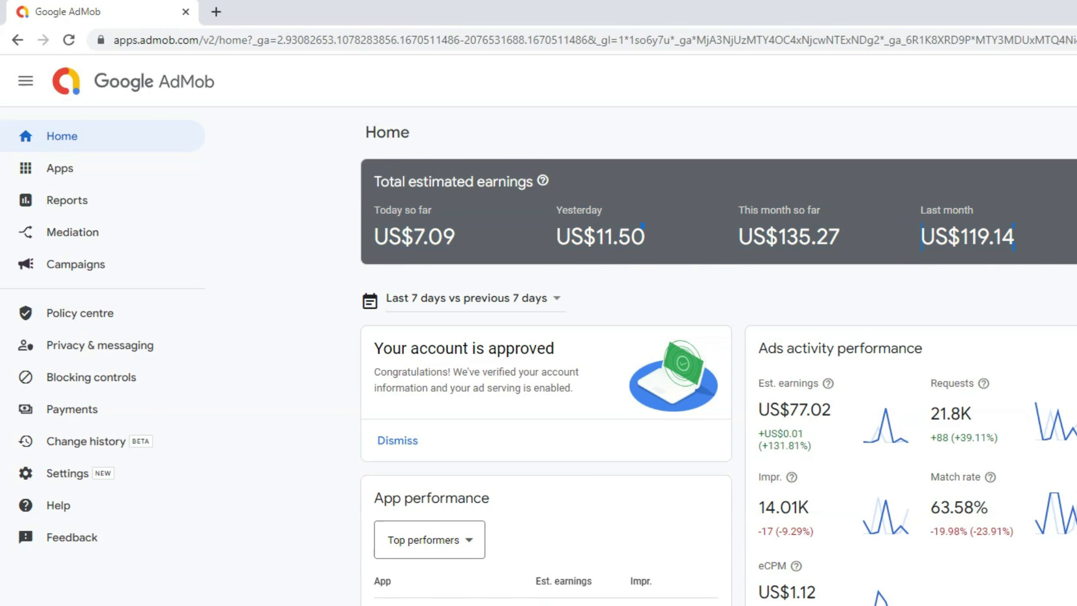
double_click(430, 231)
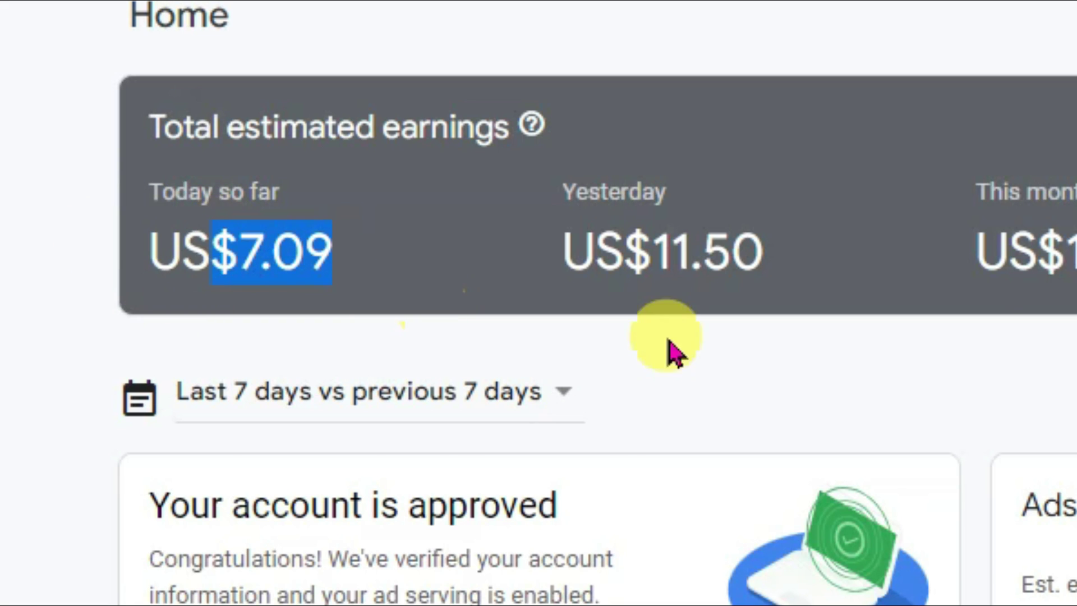
click(646, 229)
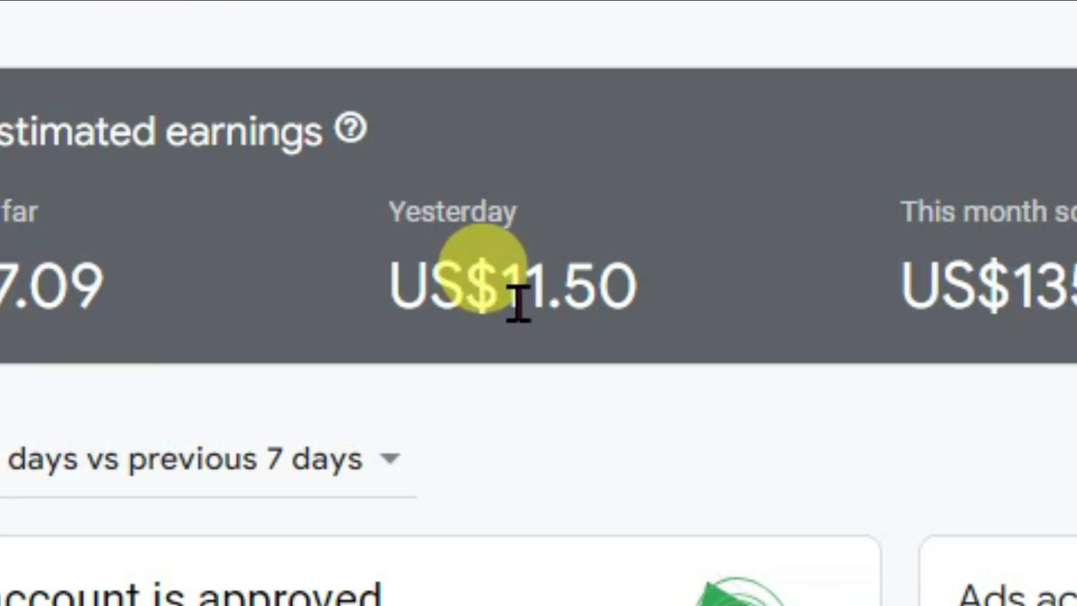
drag(372, 278, 644, 308)
drag(275, 292, 356, 271)
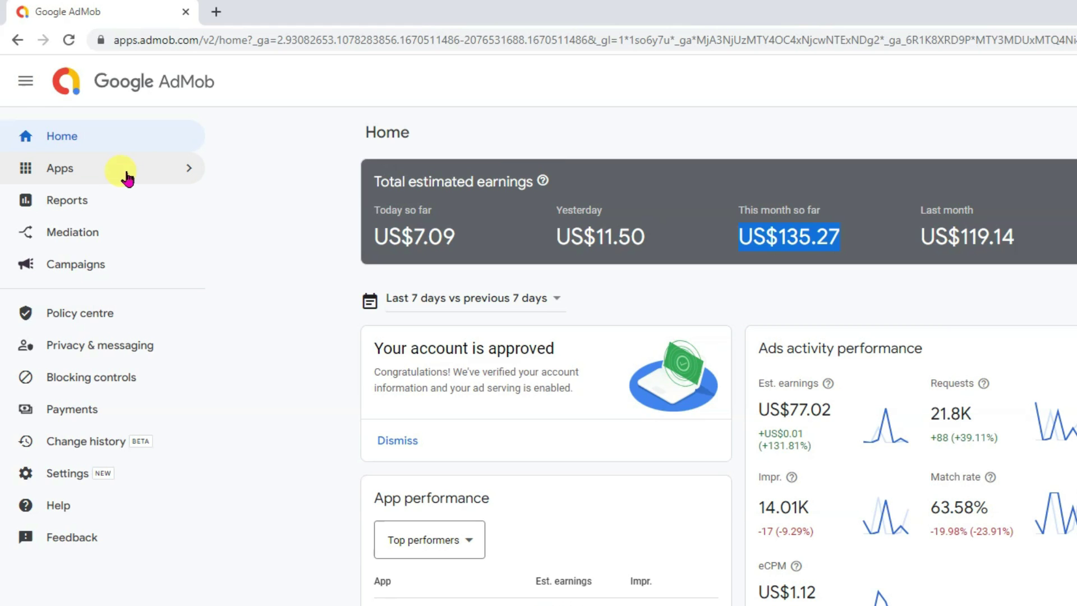
Begin setting up a new AdMob app for Android that is not listed on a supported app store.
click(162, 179)
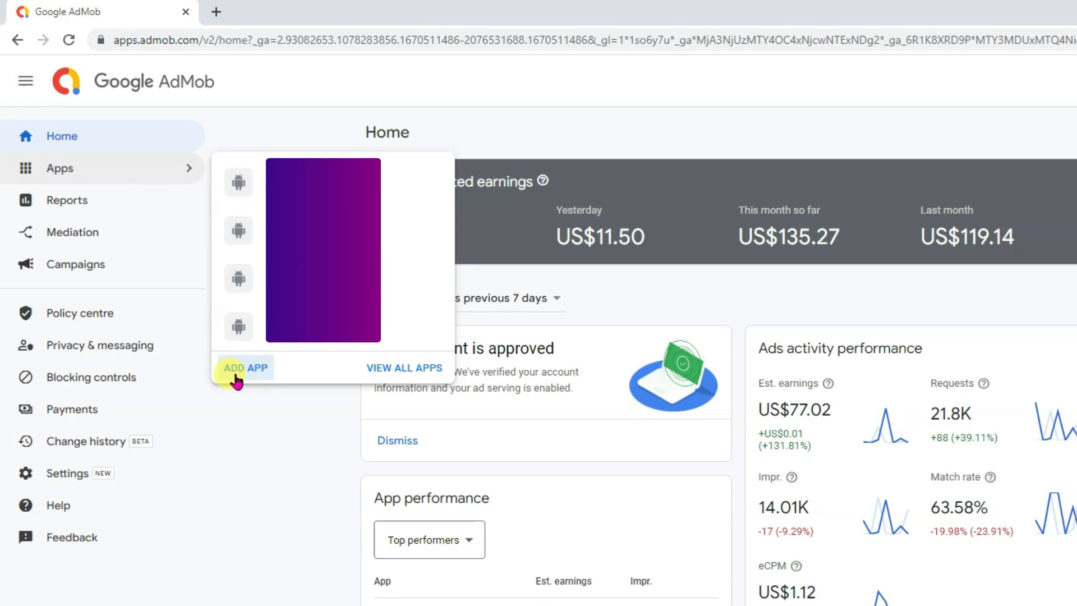
click(247, 369)
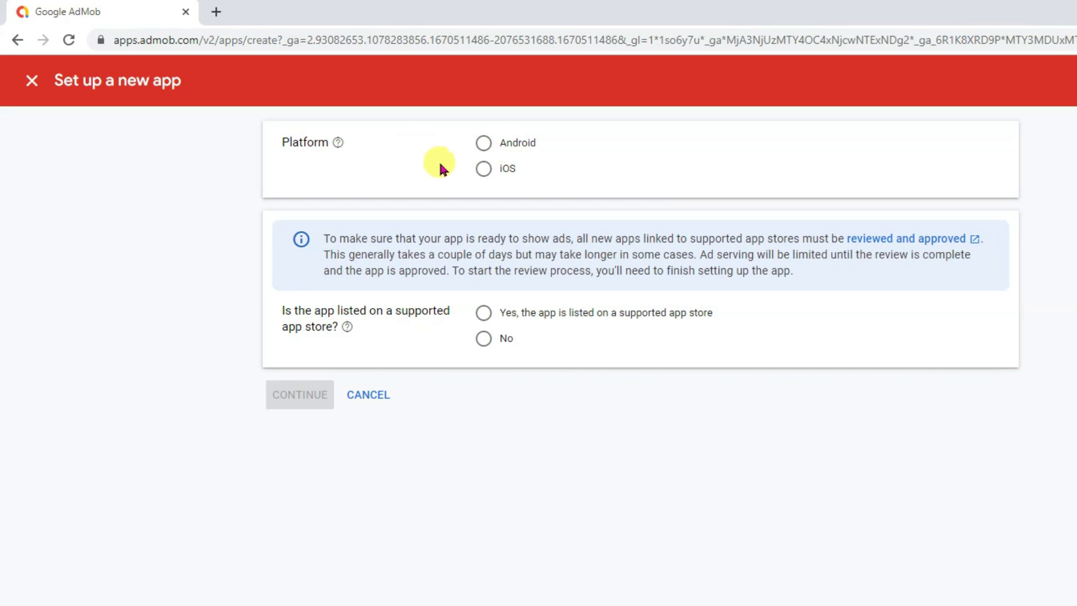
click(483, 143)
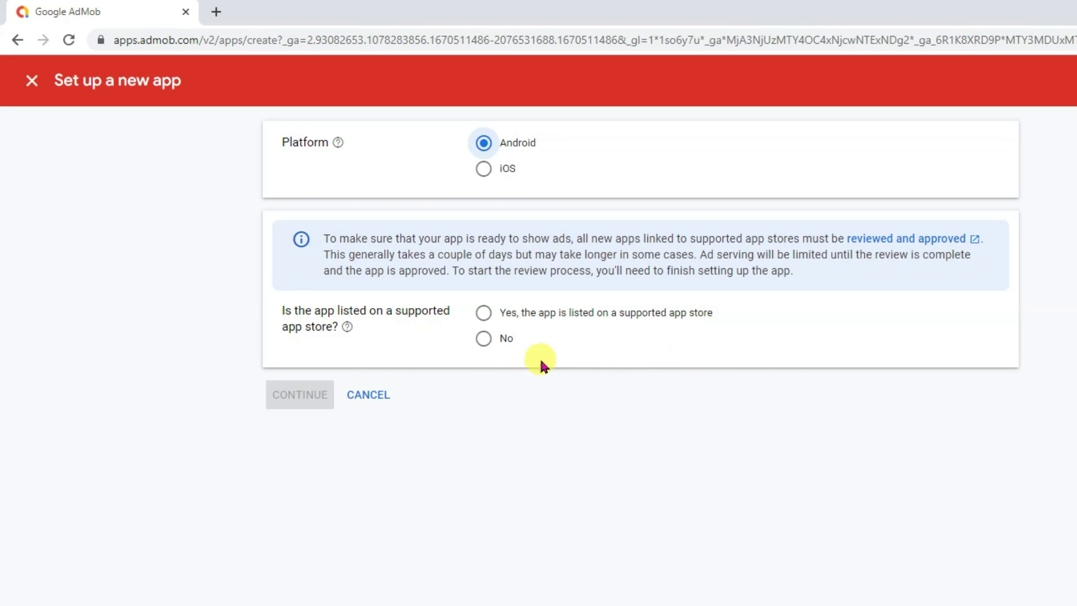
click(482, 339)
click(310, 397)
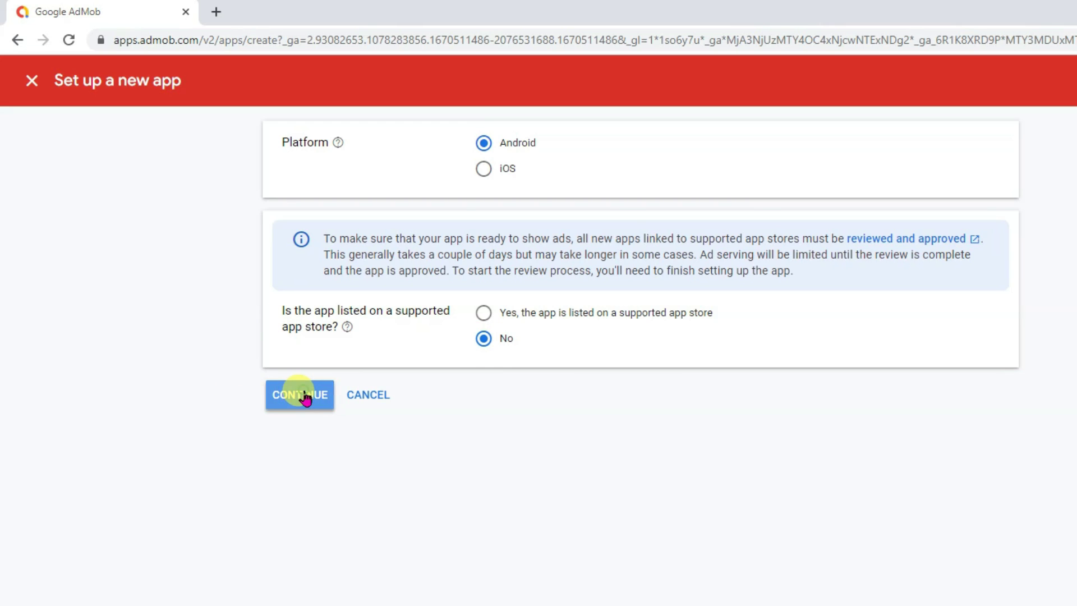
Name the app Round Grass (Plinko), add it with user metrics on, and continue to its overview.
click(516, 192)
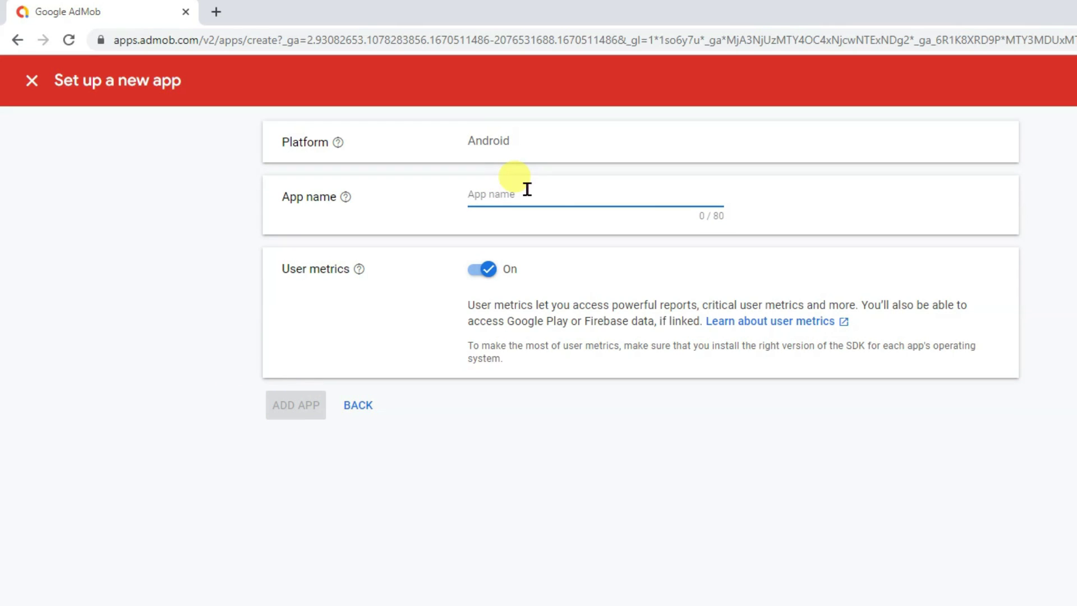
text(Round Grass (Plinko))
click(287, 415)
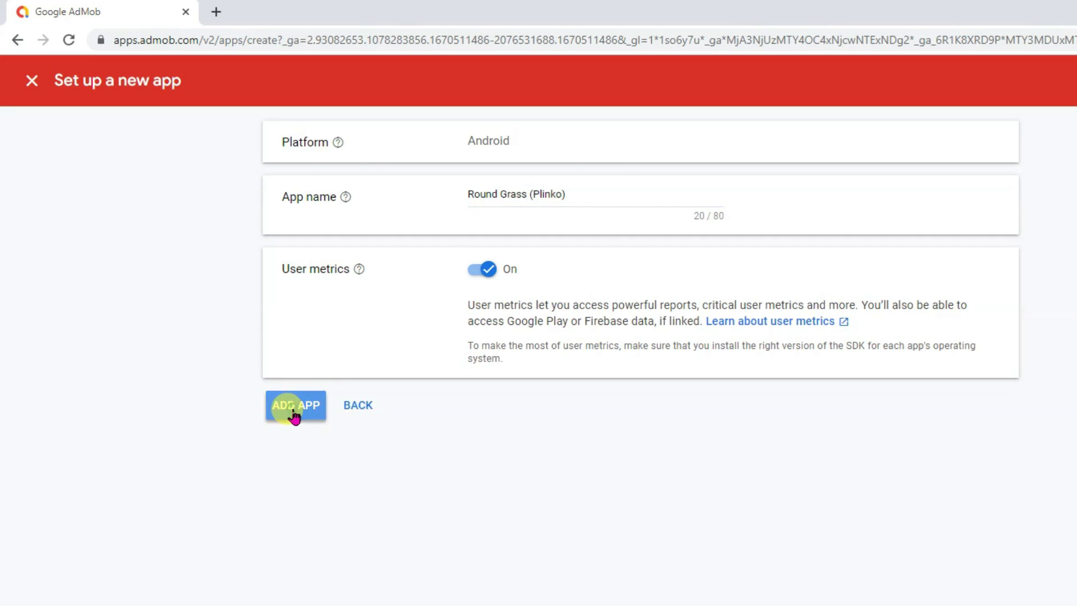
click(289, 344)
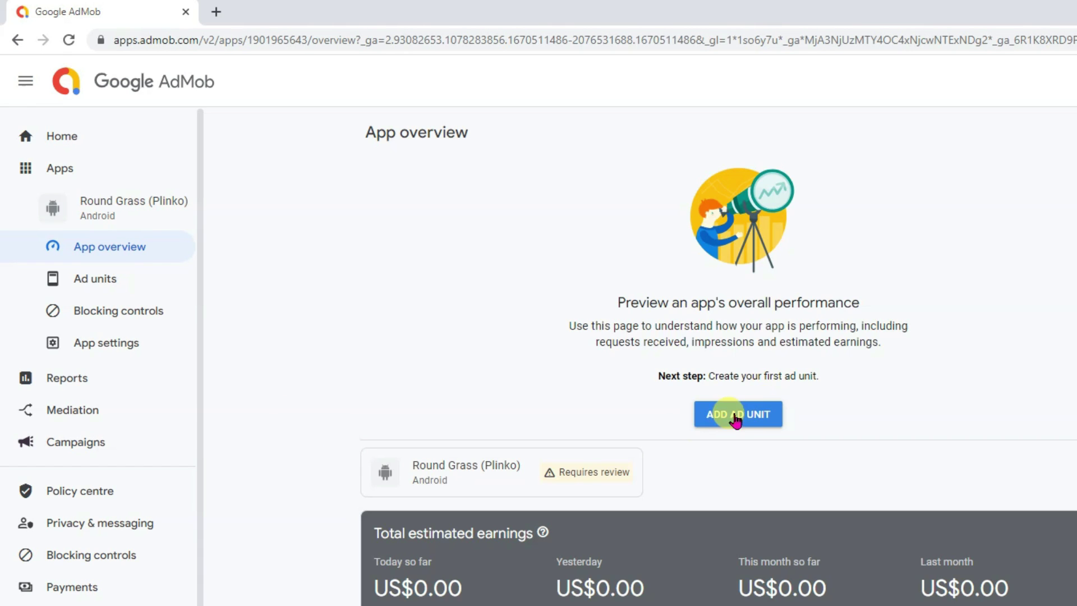
Create a Banner ad unit named banner for the Round Grass (Plinko) app.
click(733, 418)
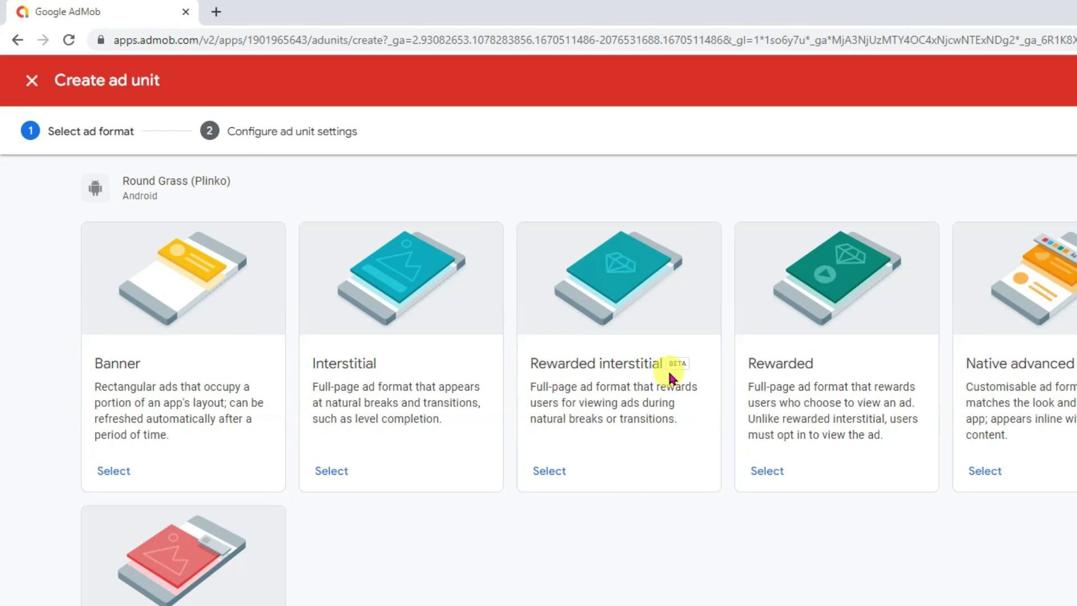
click(114, 474)
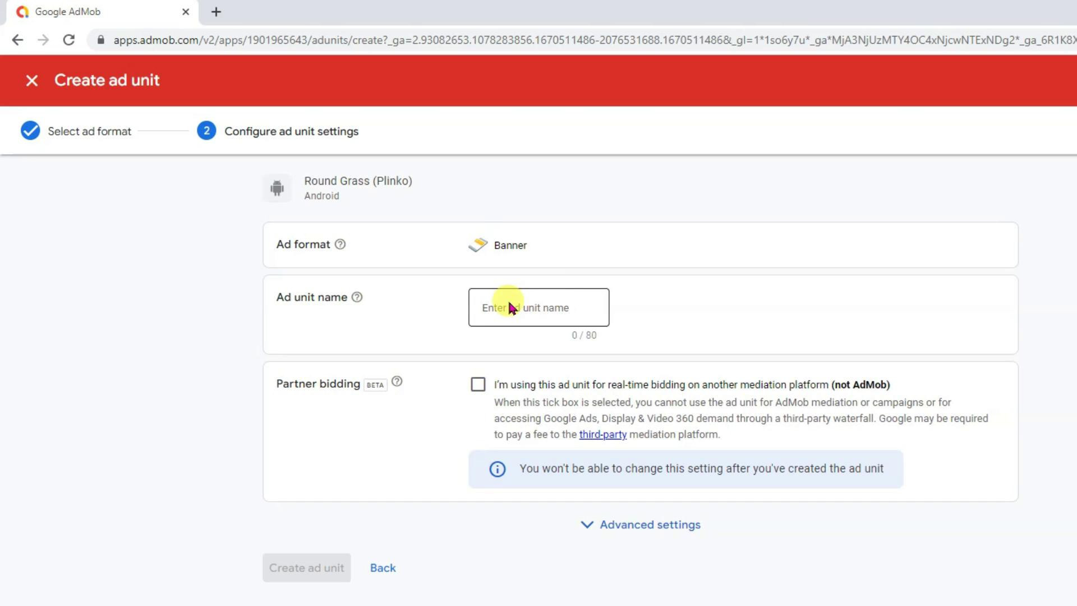
click(534, 310)
text(banner)
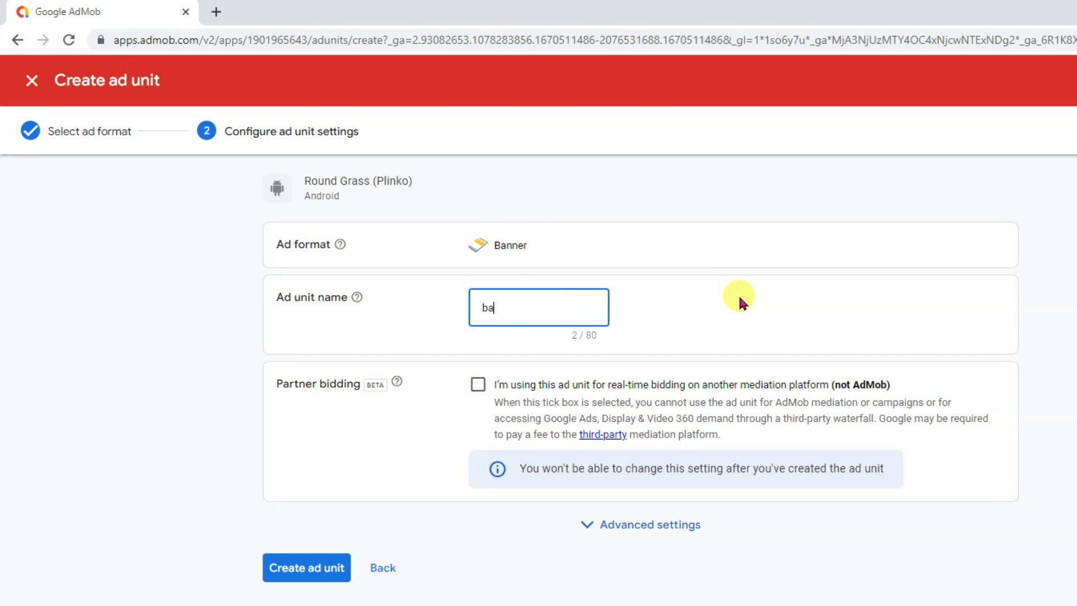
click(291, 571)
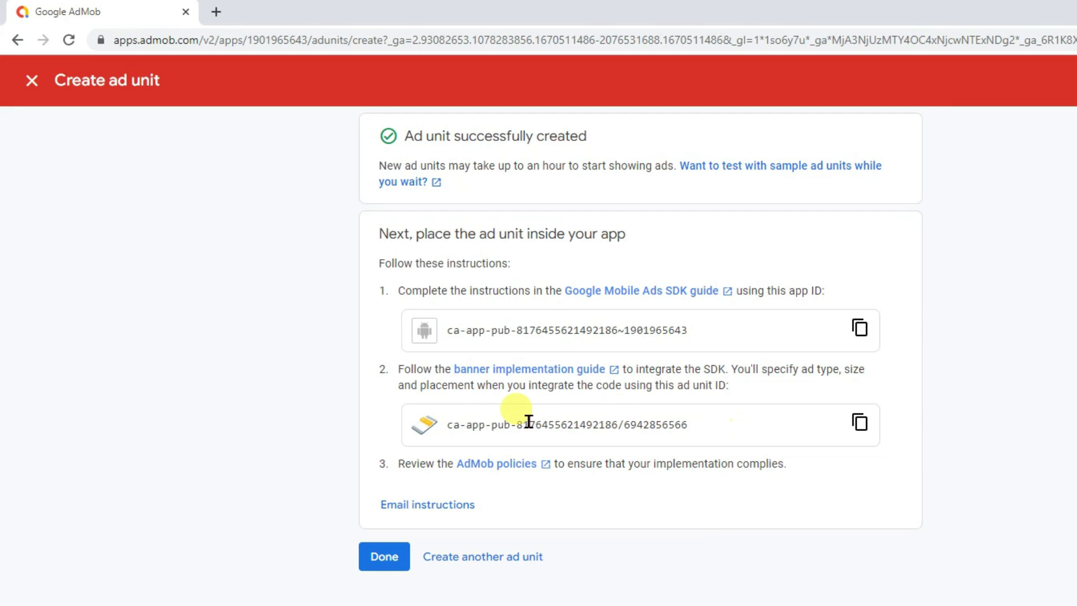
Copy the AdMob app ID, switch to GDevelop and apply it as the AdMob Android App ID in the game properties.
drag(447, 425, 705, 442)
drag(454, 329, 724, 350)
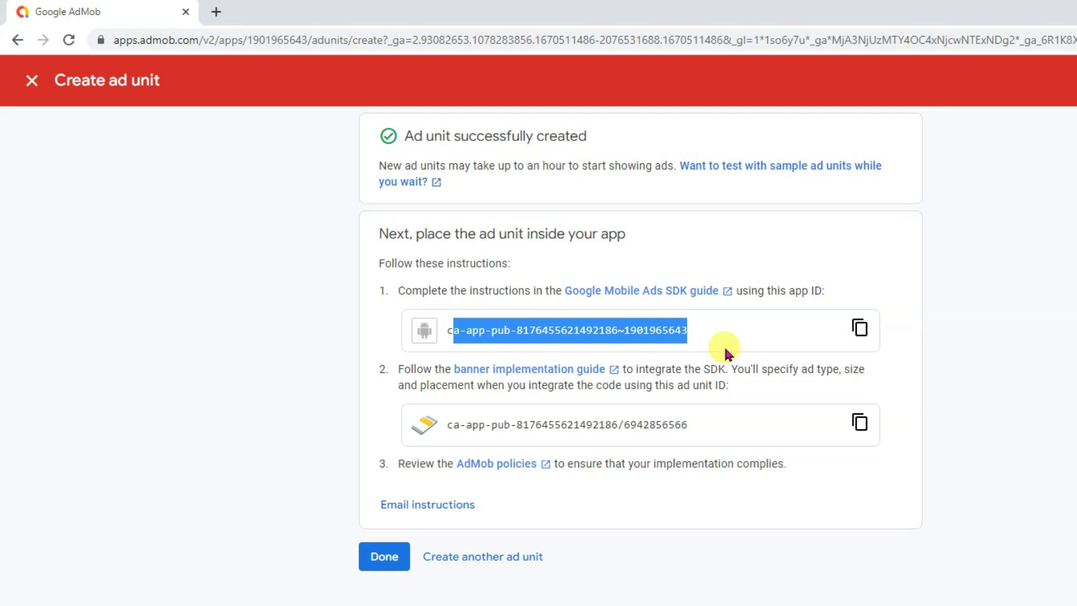
click(864, 331)
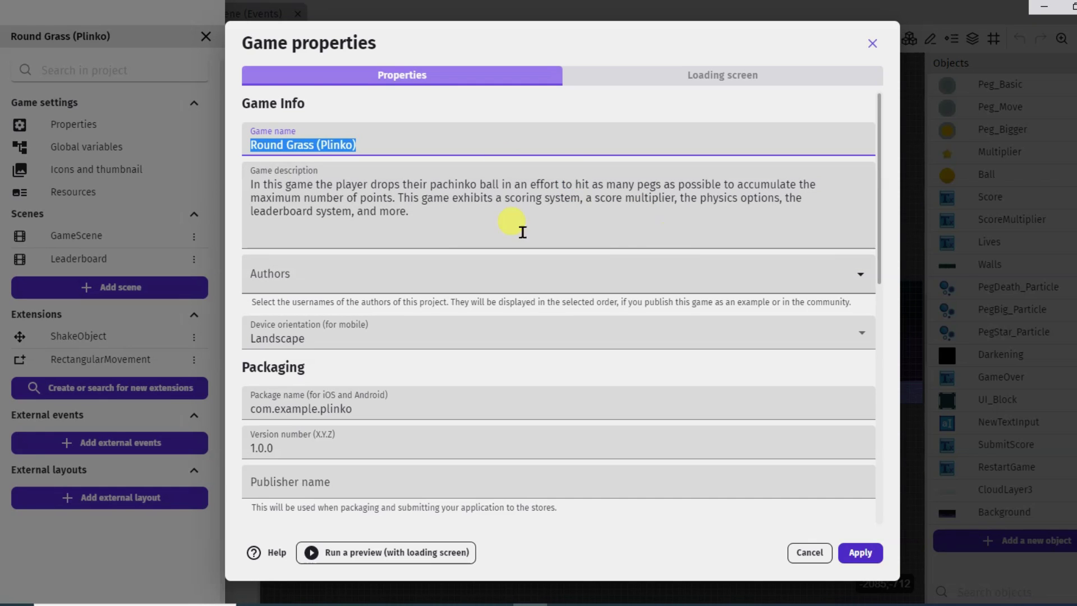
scroll(670, 272, down, 12)
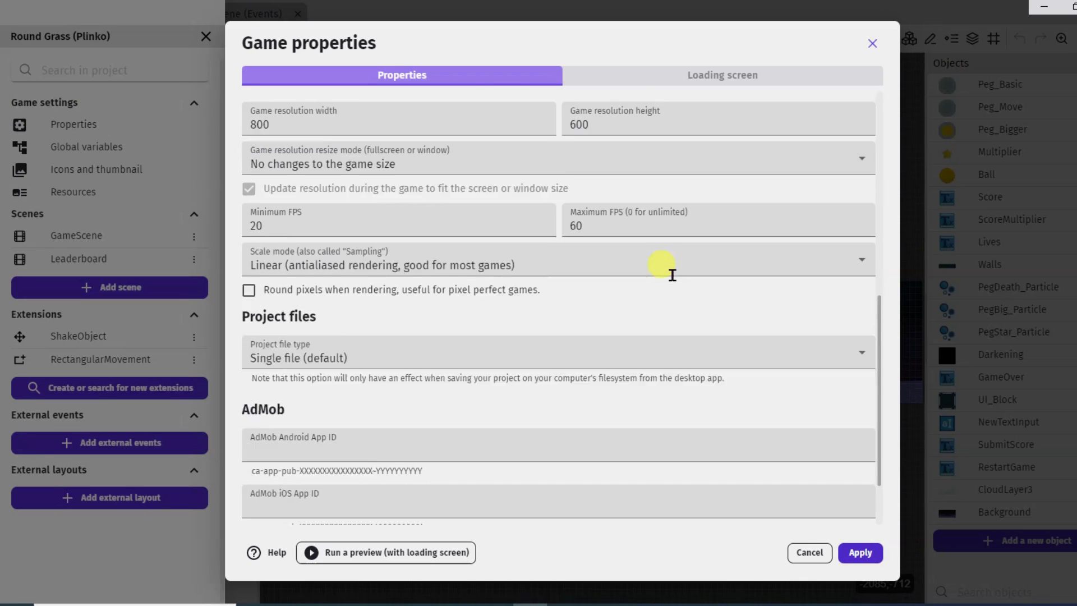
click(363, 367)
key(ctrl+v)
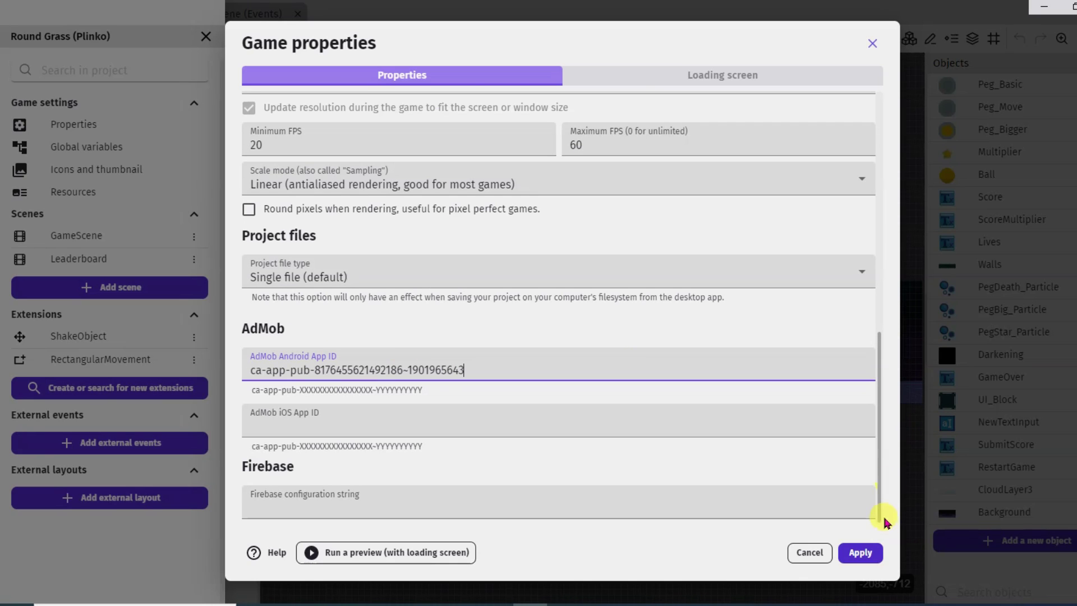
click(860, 554)
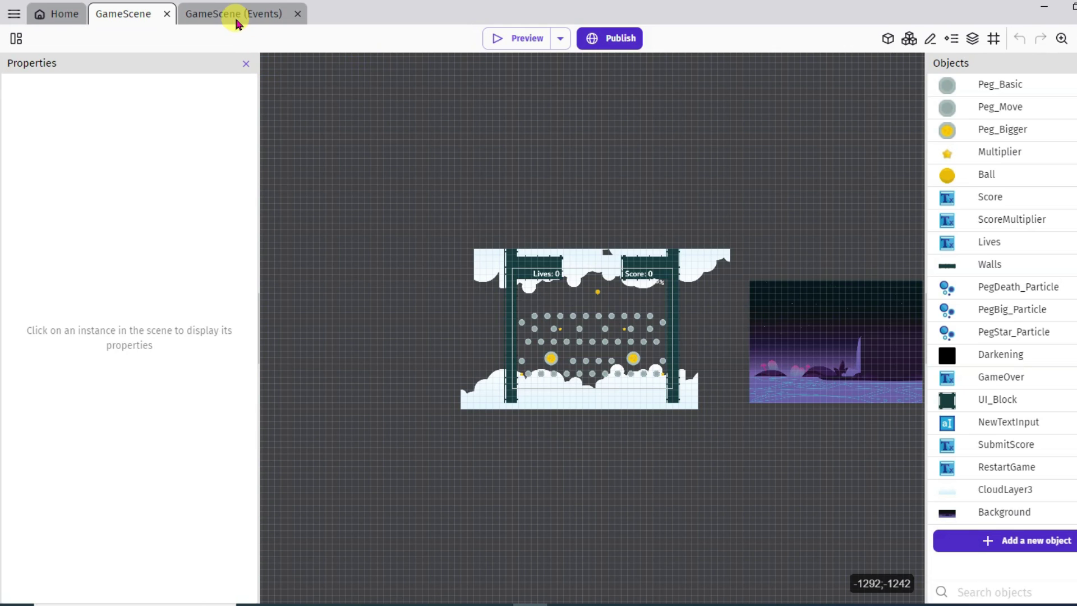
Add a new event at the end of the GameScene events with the condition At the beginning of the scene.
click(251, 15)
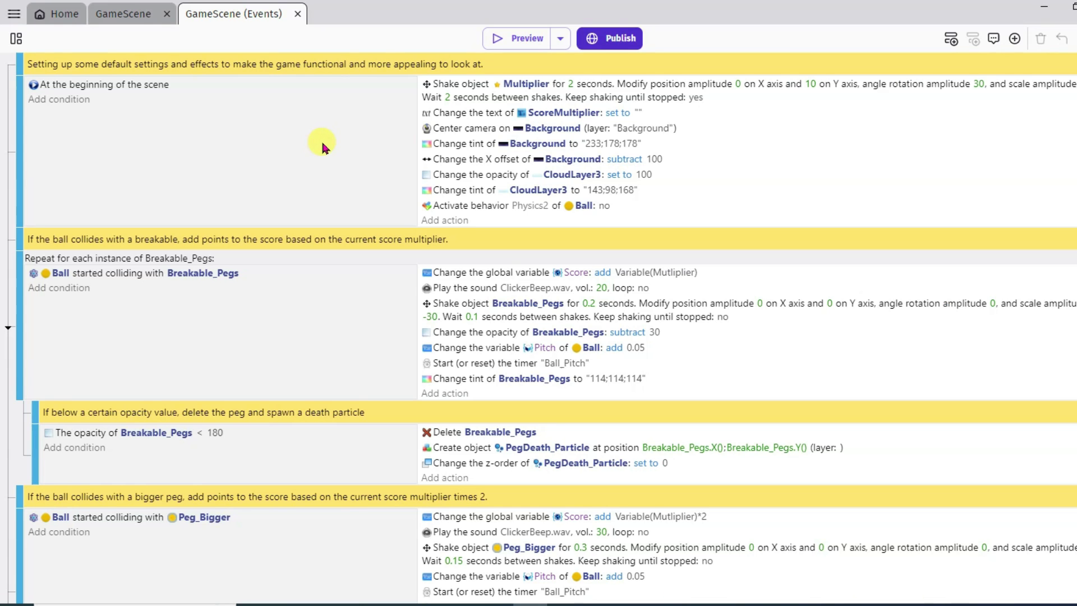
scroll(321, 139, down, 15)
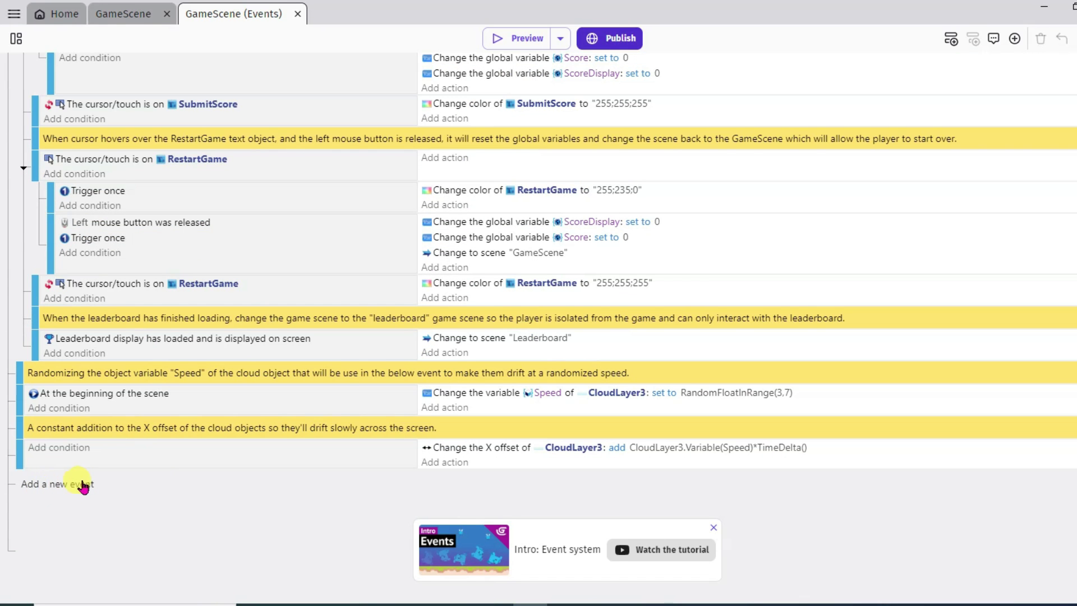
click(77, 485)
click(76, 477)
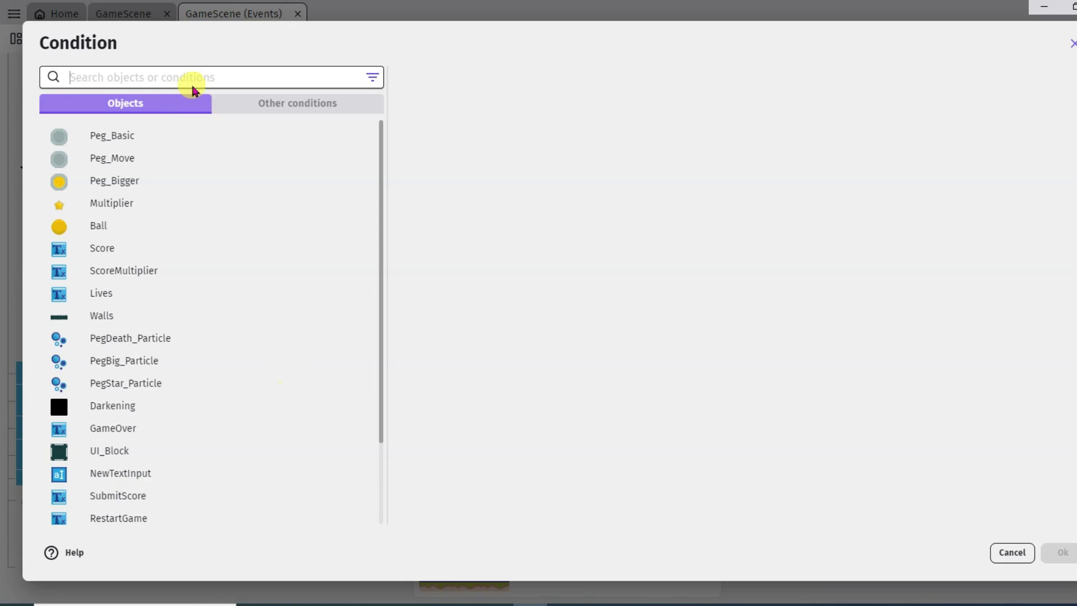
text(at the)
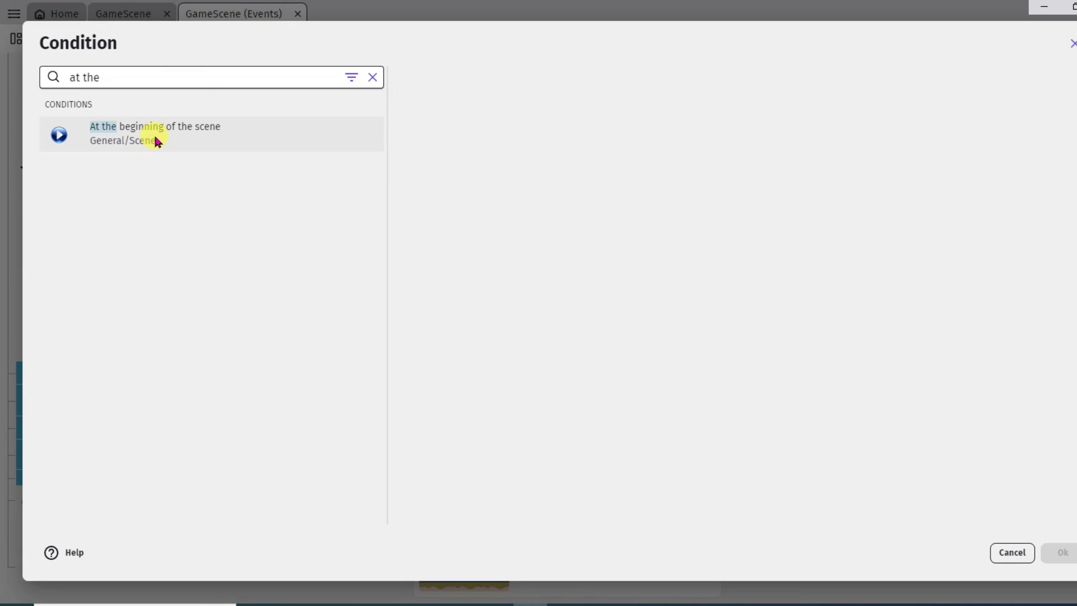
click(168, 140)
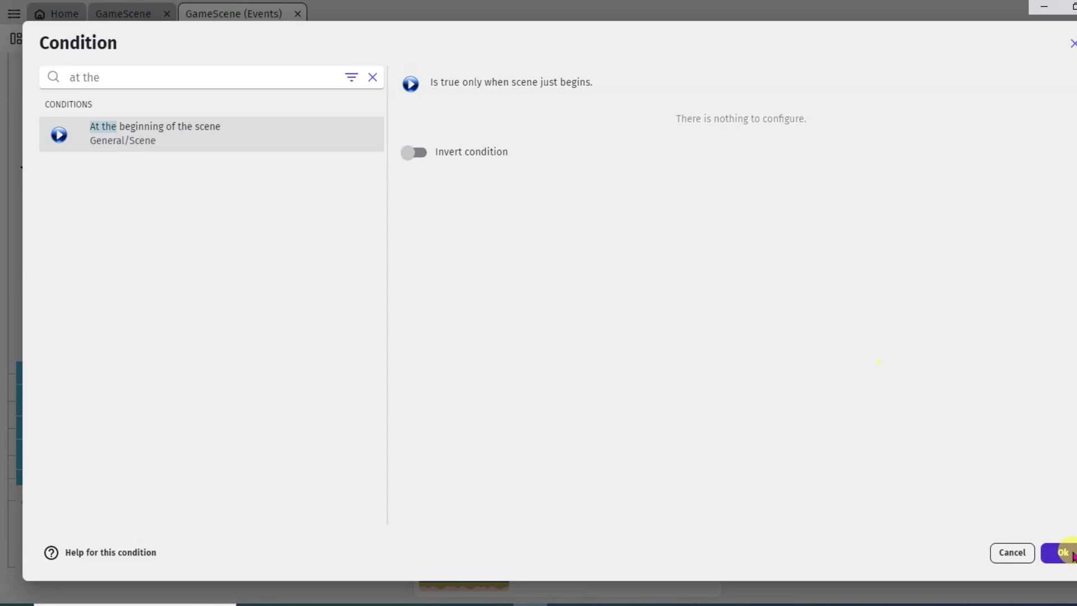
click(1070, 555)
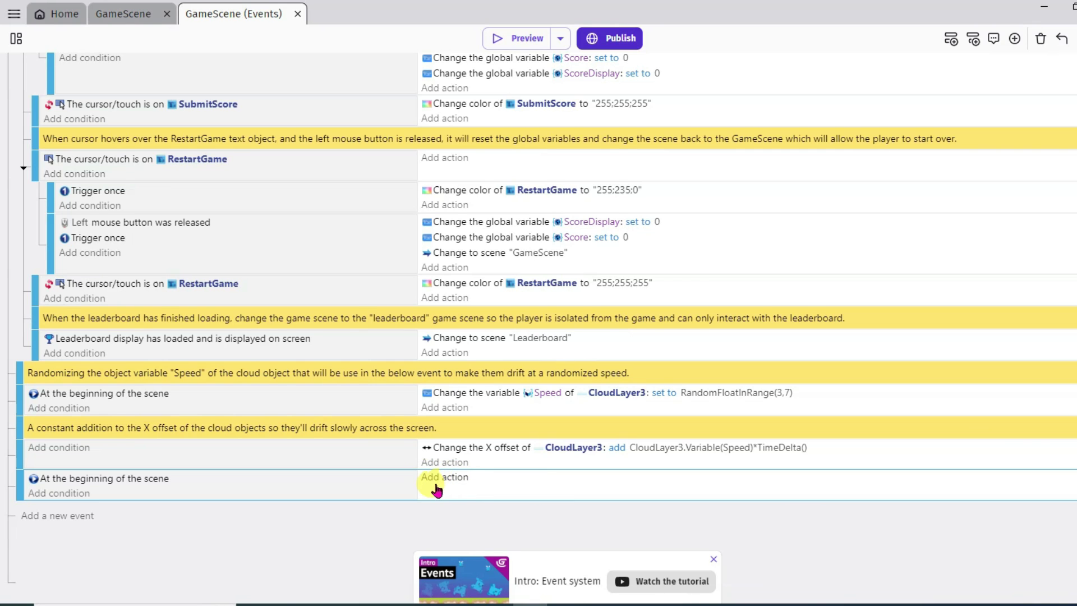
Add AdMob's Configure the banner action to the new event, using the banner ad unit ID copied from AdMob, in quotes, as Android banner ID.
click(466, 487)
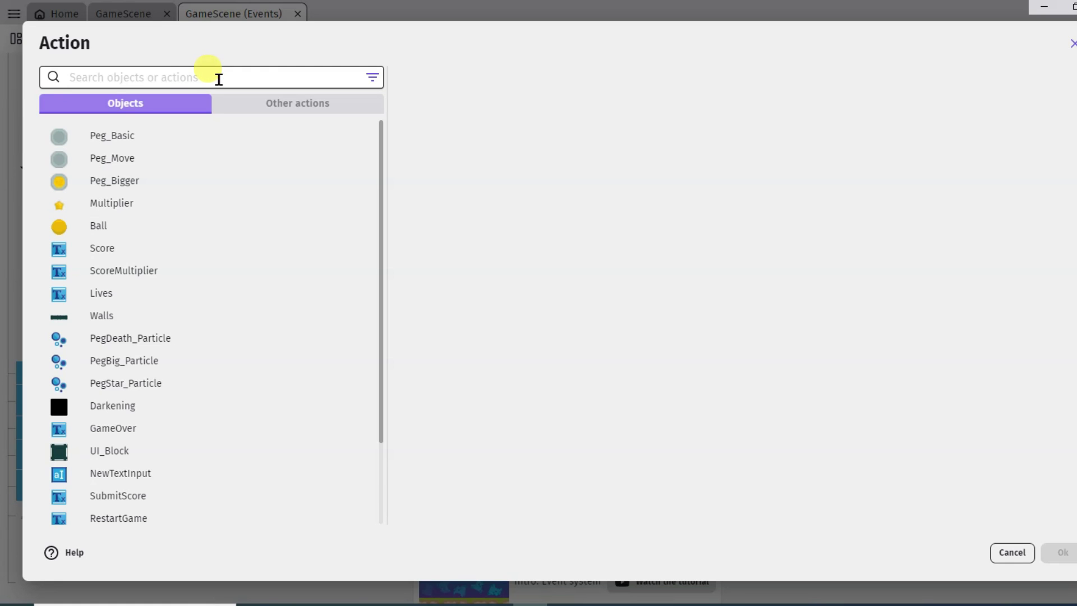
text(admob)
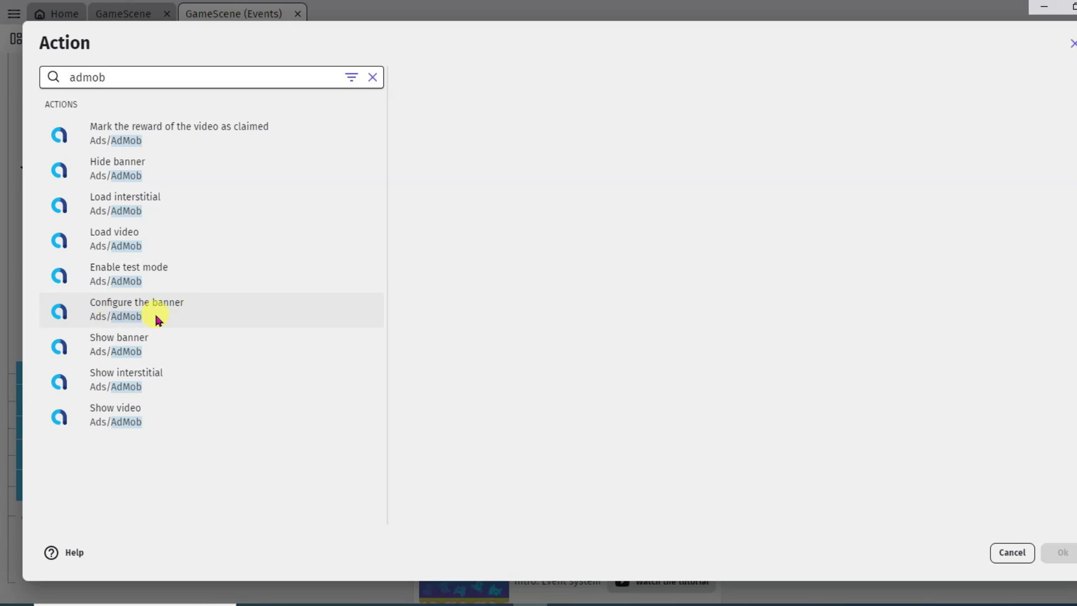
click(183, 309)
key(alt+Tab)
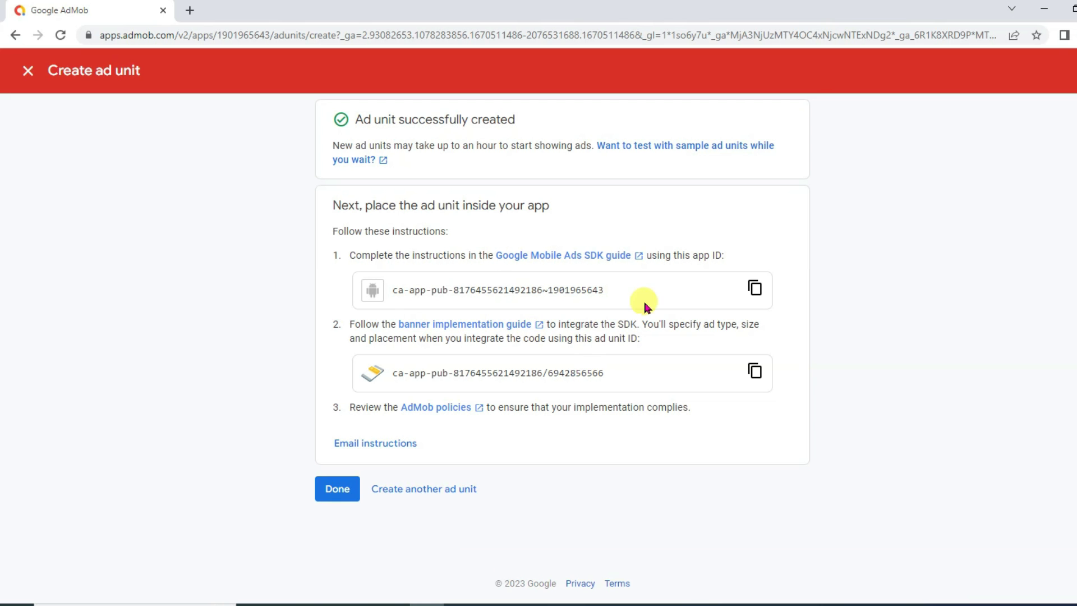
click(754, 372)
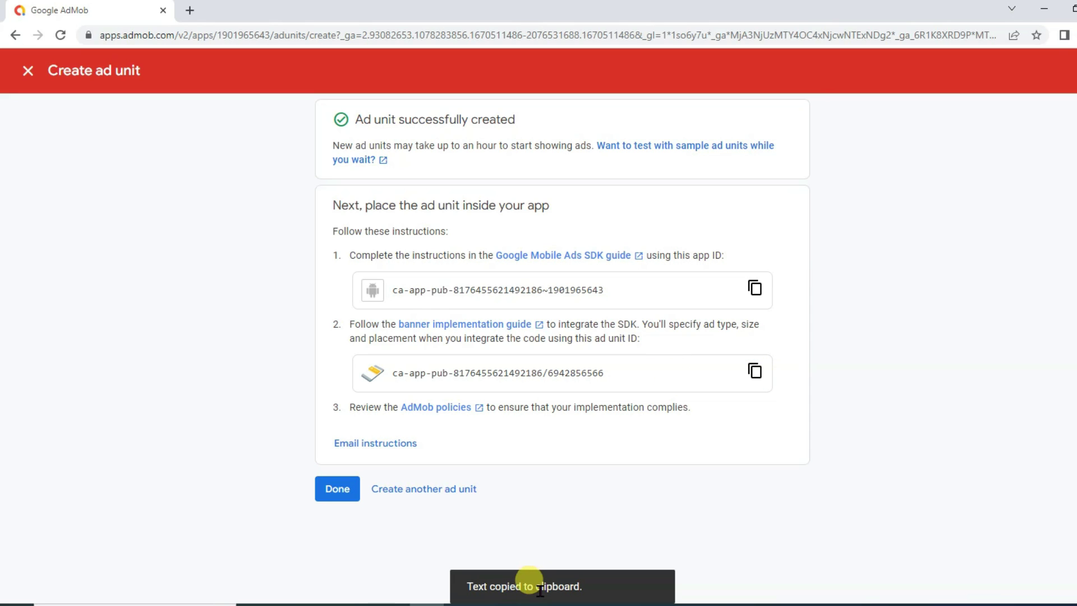
key(alt+Tab)
click(489, 162)
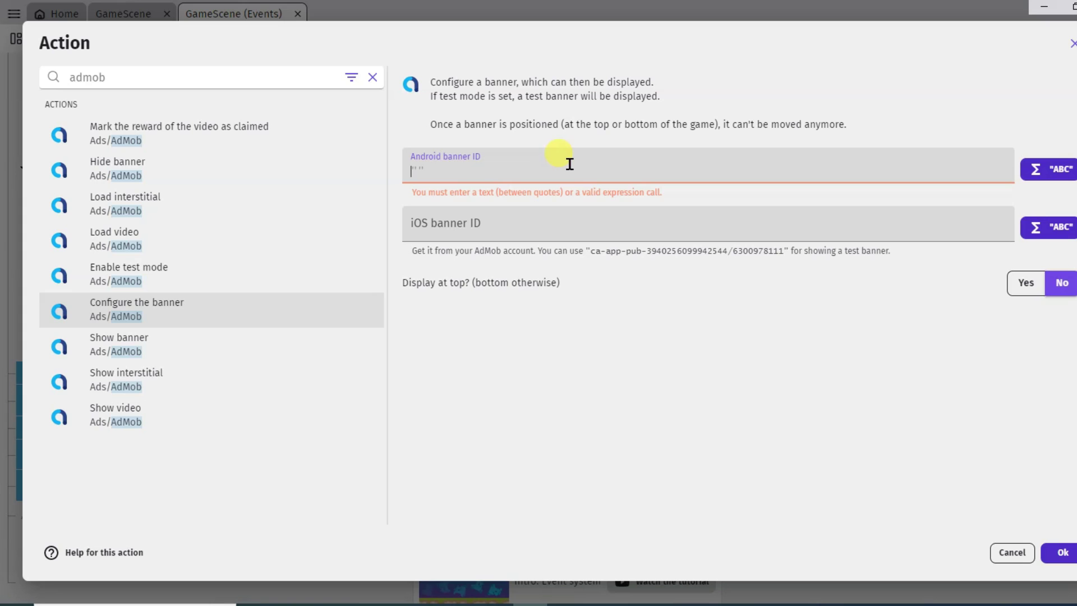
text("")
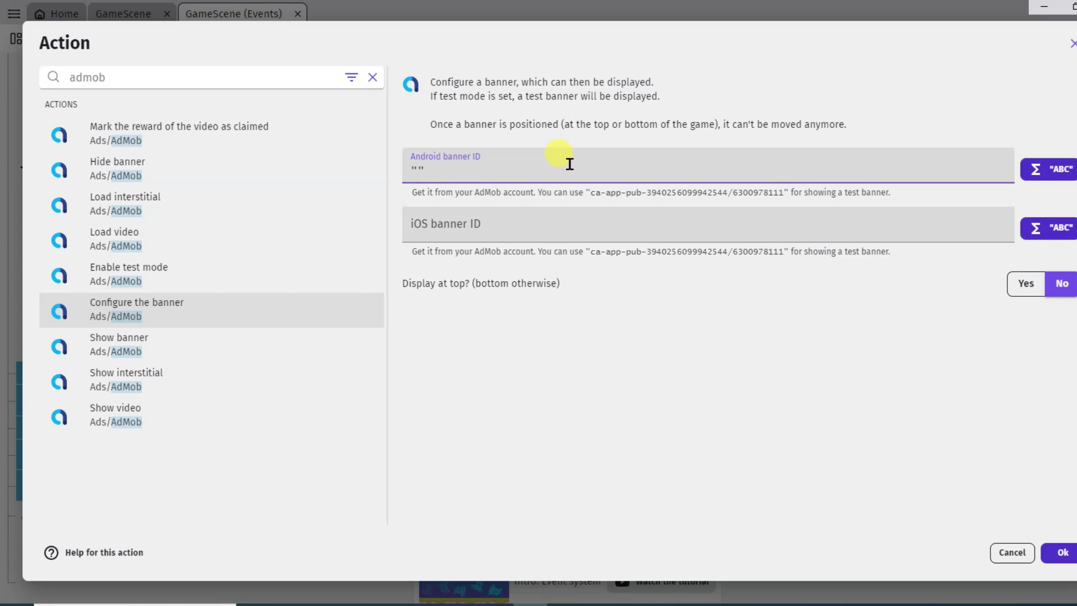
key(ctrl+v)
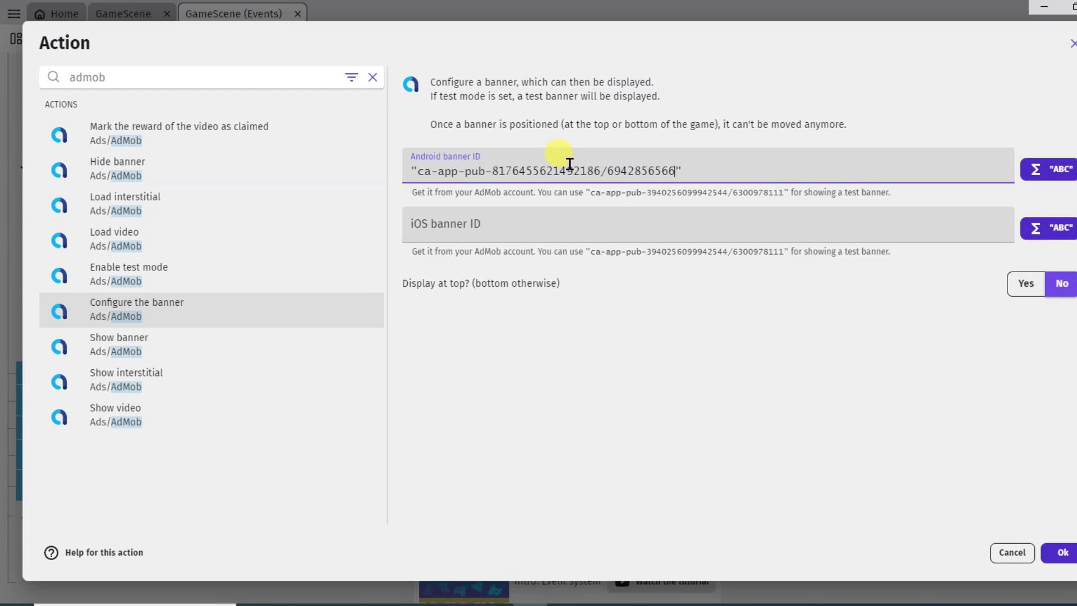
click(1068, 555)
Add another event below without a condition and give it AdMob's Show banner action.
click(59, 485)
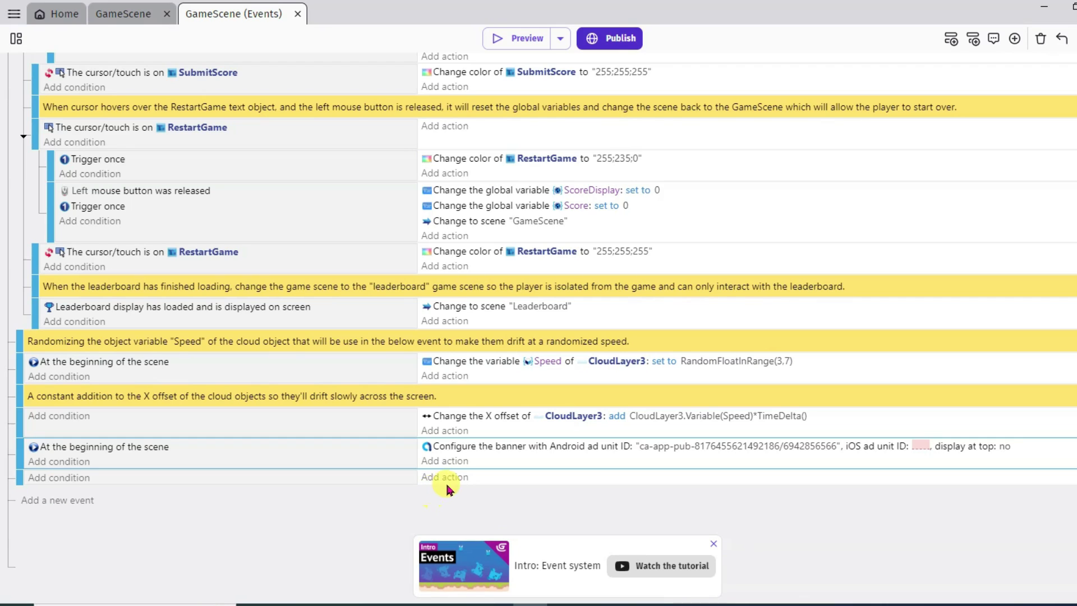
click(446, 482)
text(admob)
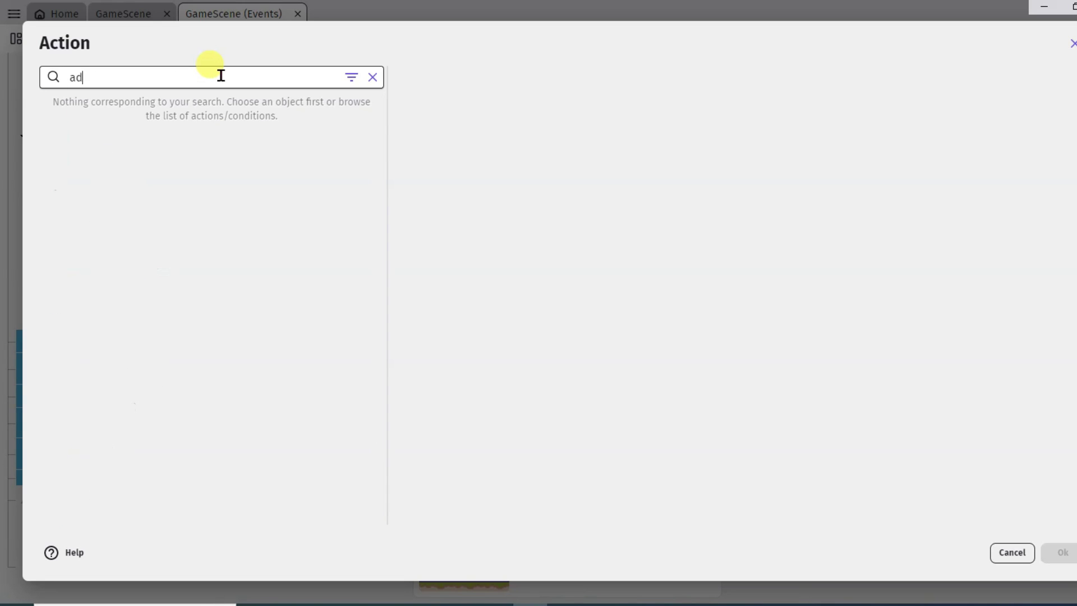
click(168, 348)
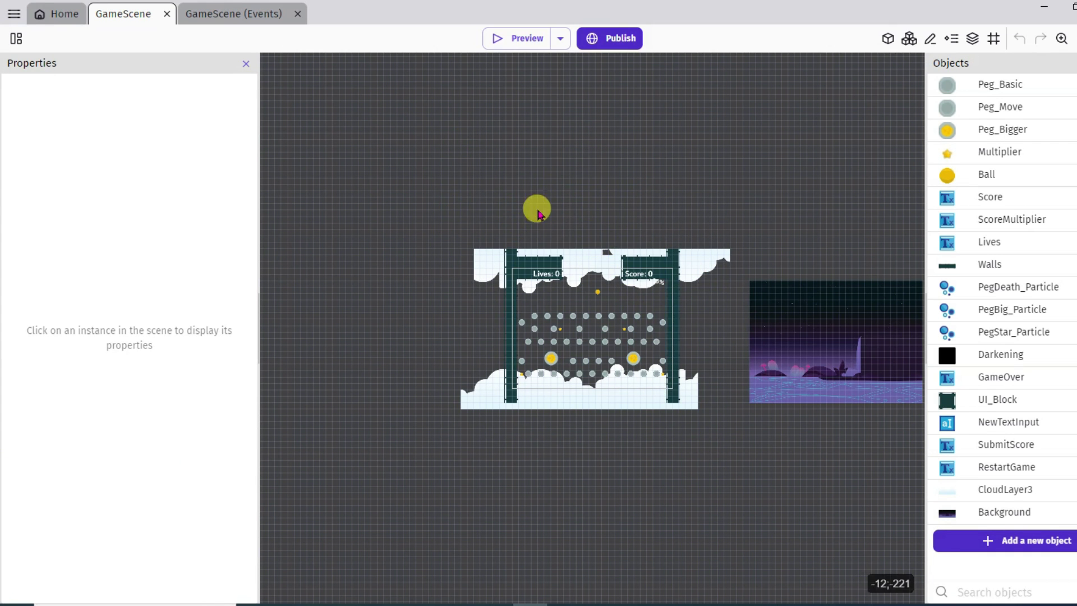
Add a scene named start to the project and move it to the first place among the scenes, above GameScene.
click(16, 41)
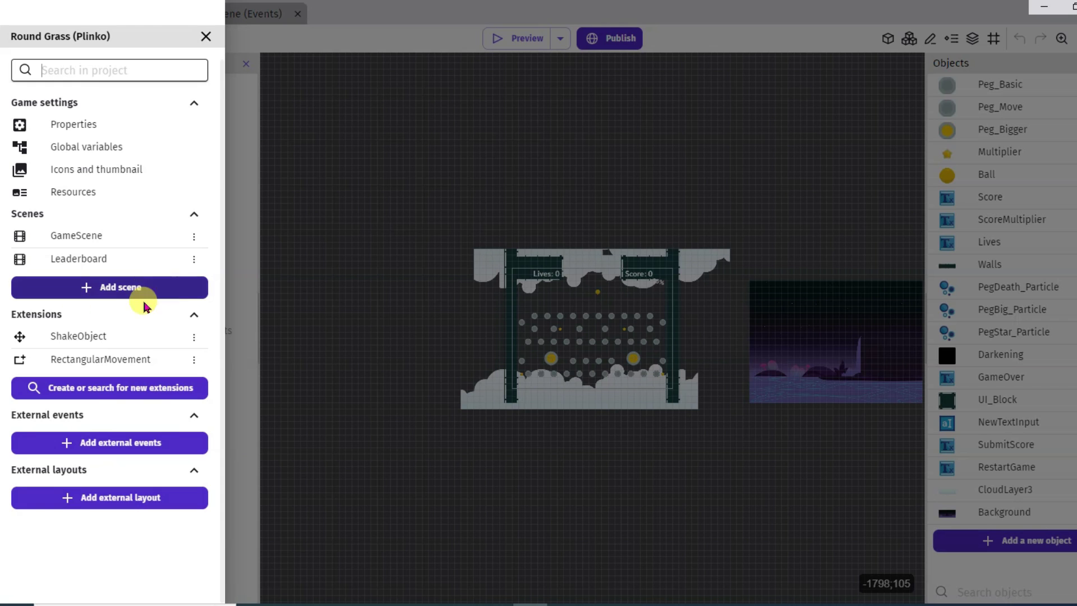
click(129, 289)
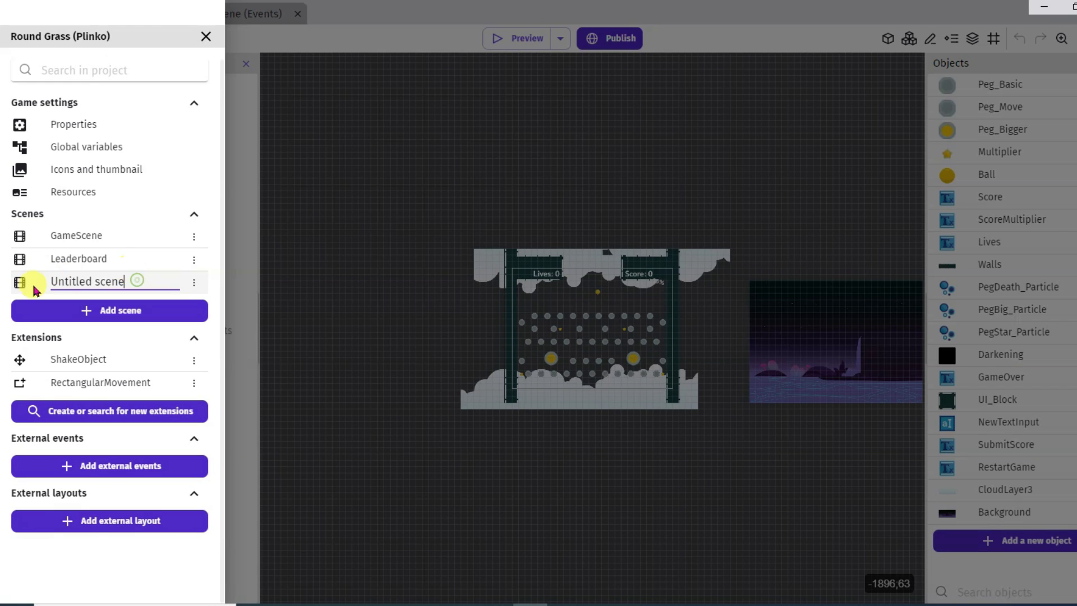
text(start)
key(Return)
click(194, 283)
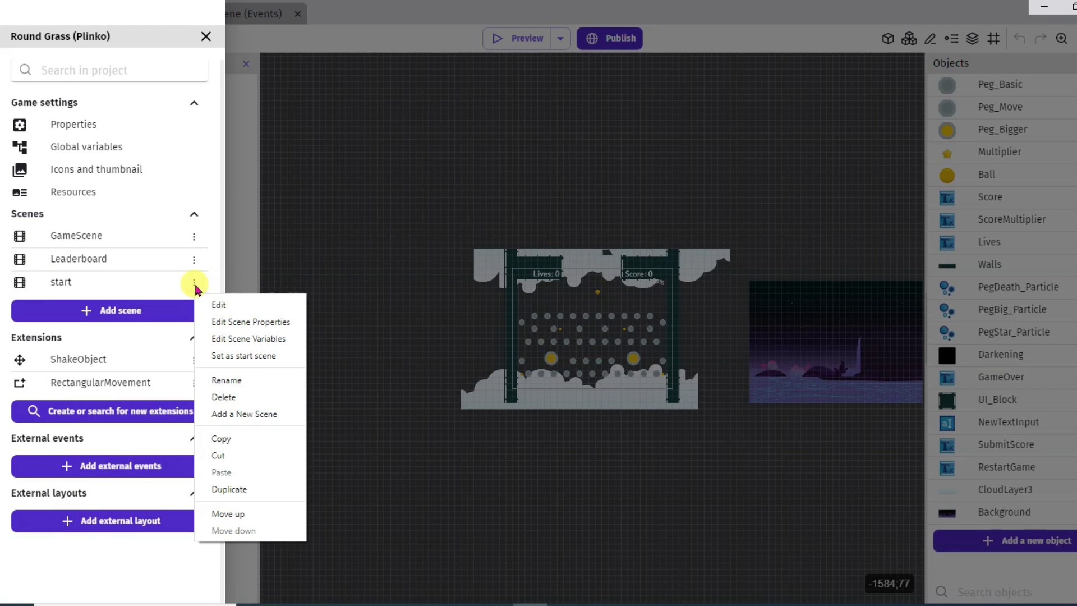
click(247, 514)
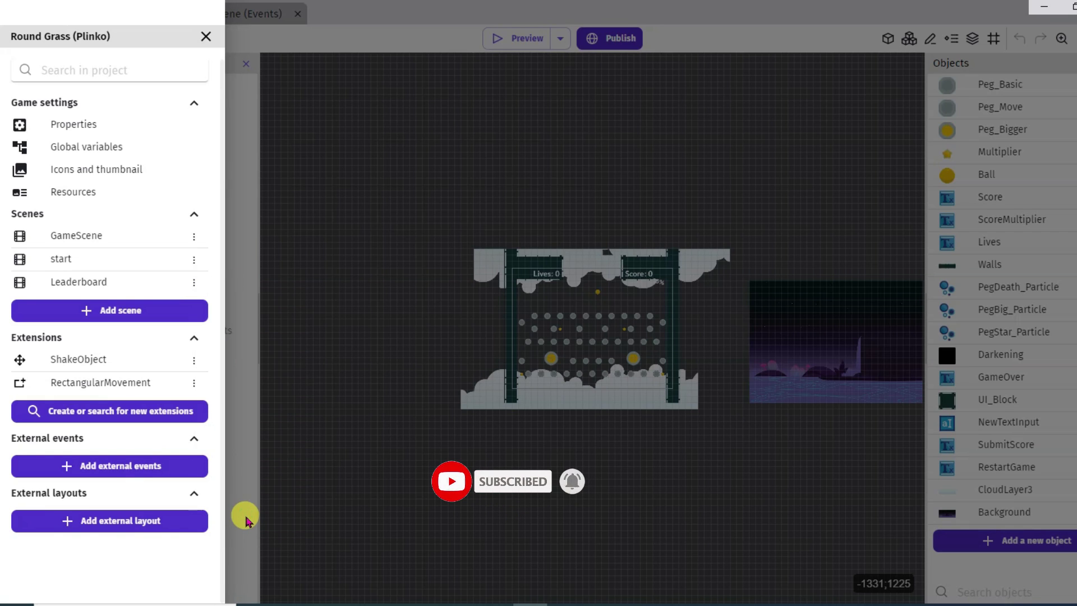
click(194, 262)
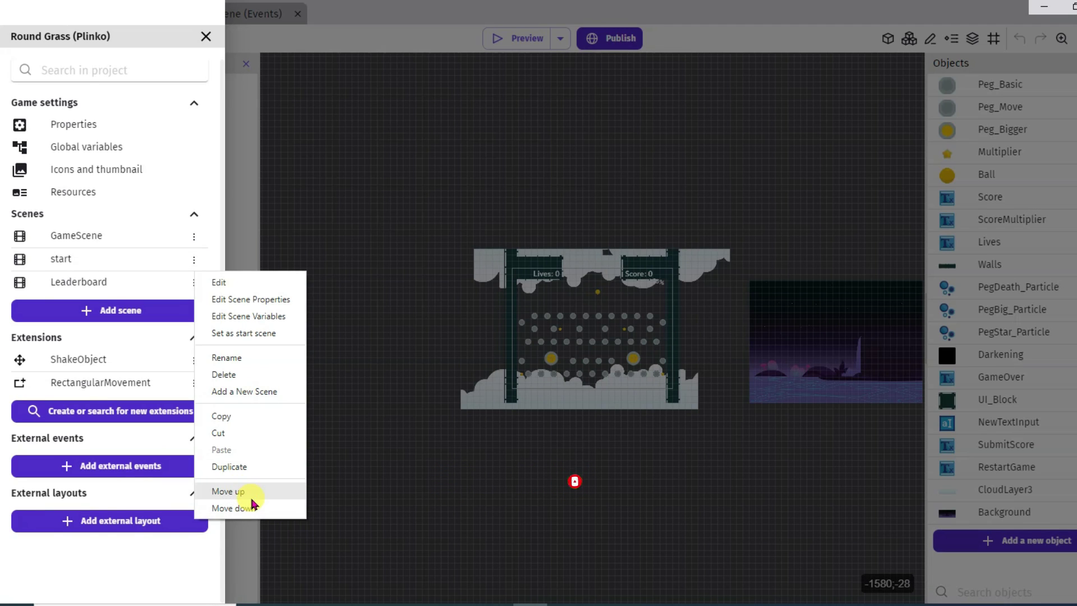
click(251, 494)
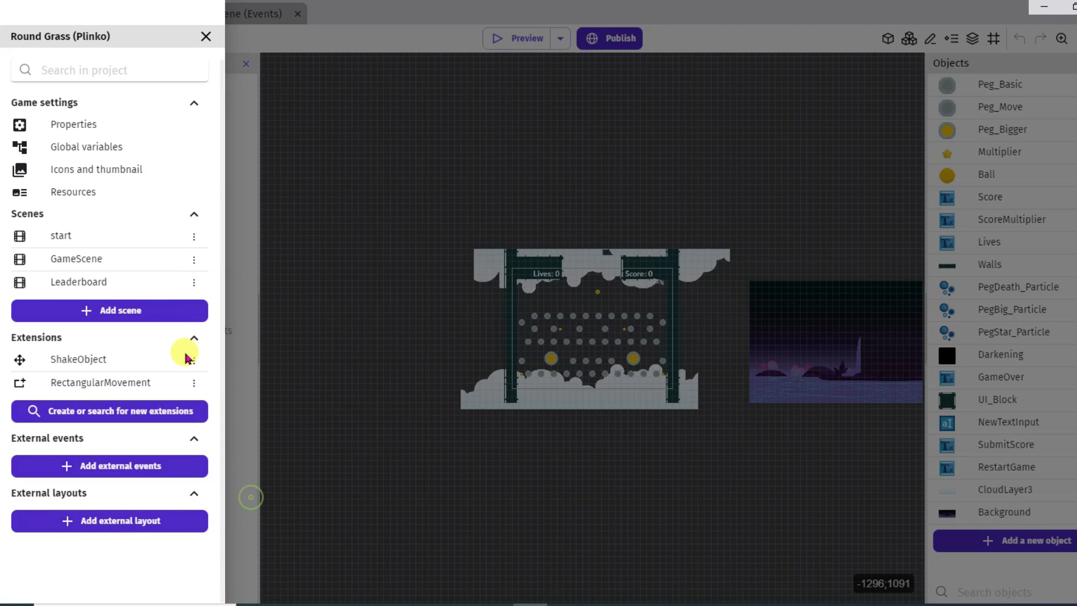
Open the start scene and set its scene background color to near-black, 8;5;5.
click(103, 241)
right_click(539, 165)
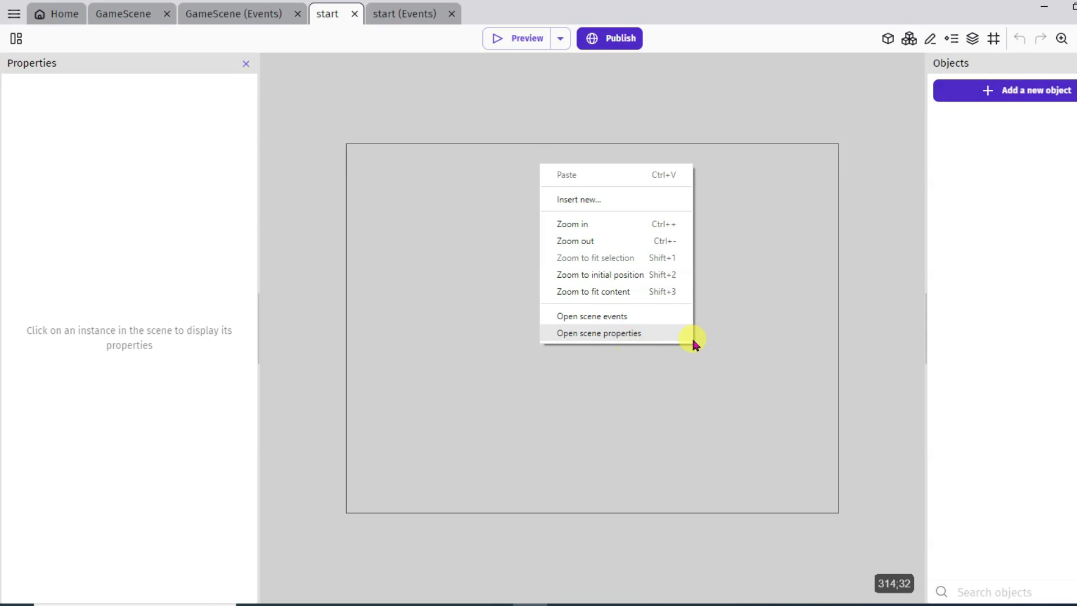
click(621, 334)
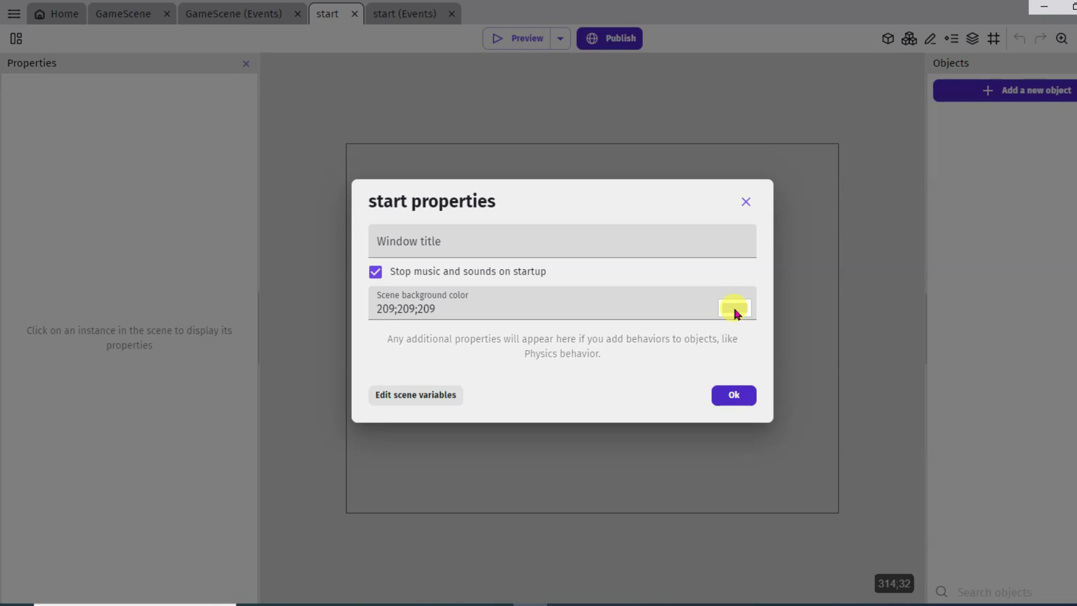
click(752, 312)
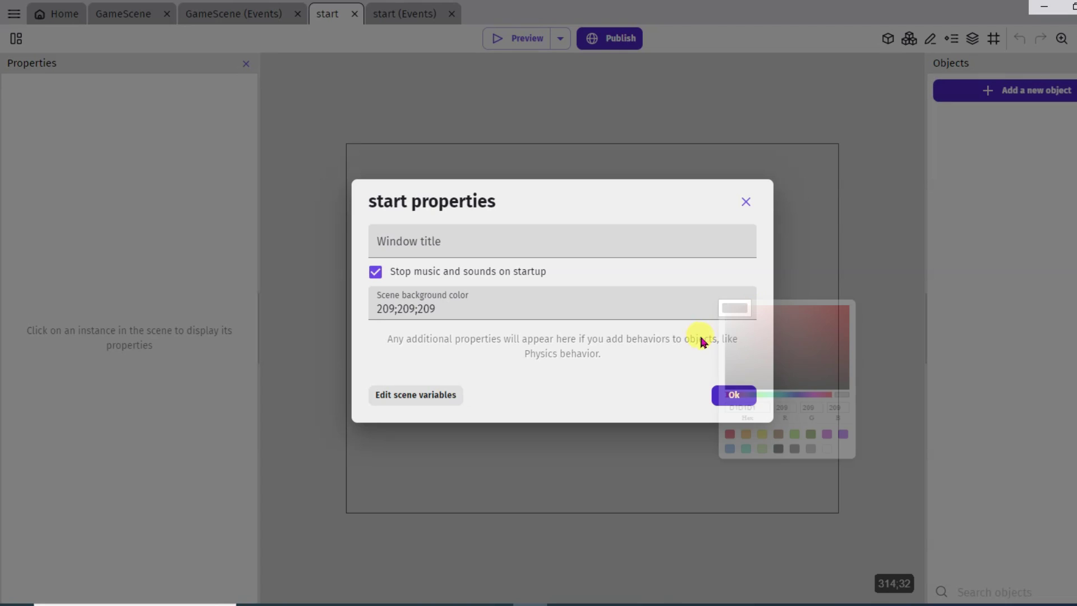
click(787, 391)
drag(787, 391, 785, 409)
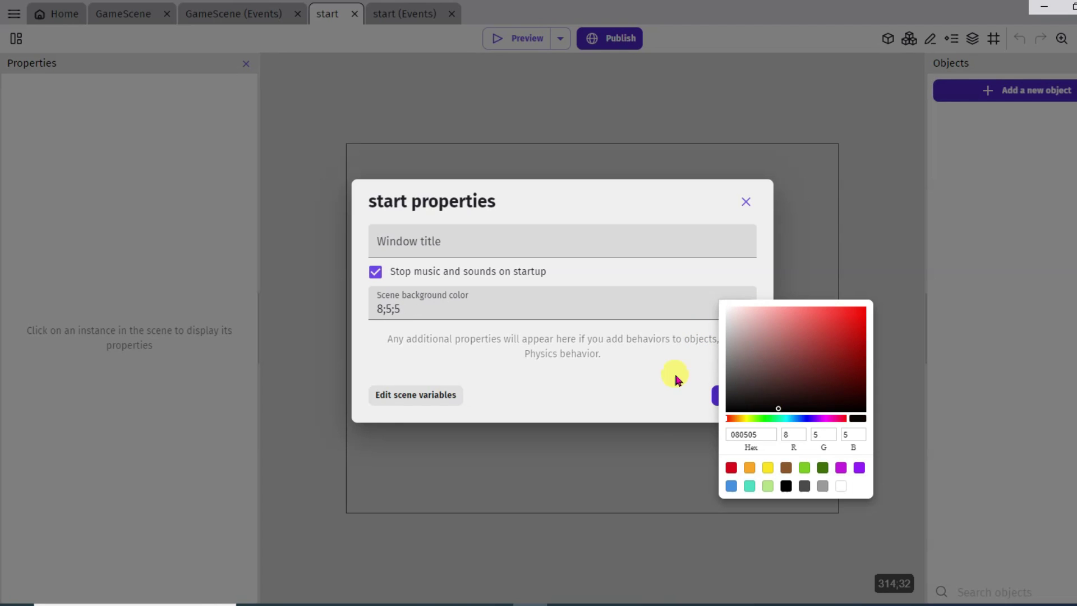
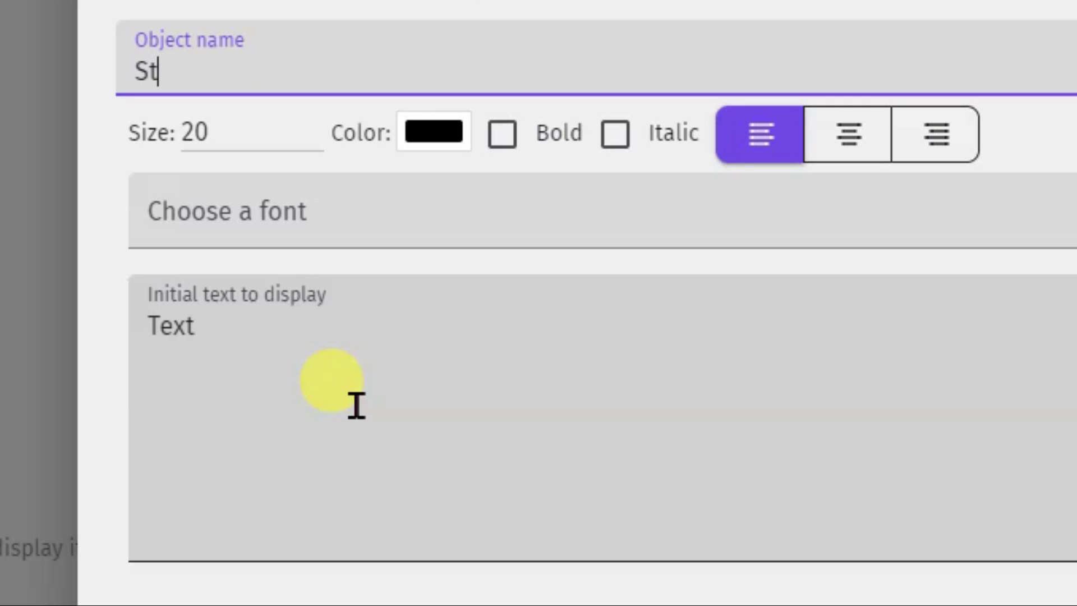
Name the new text object Start and set its initial text to Start.
click(356, 405)
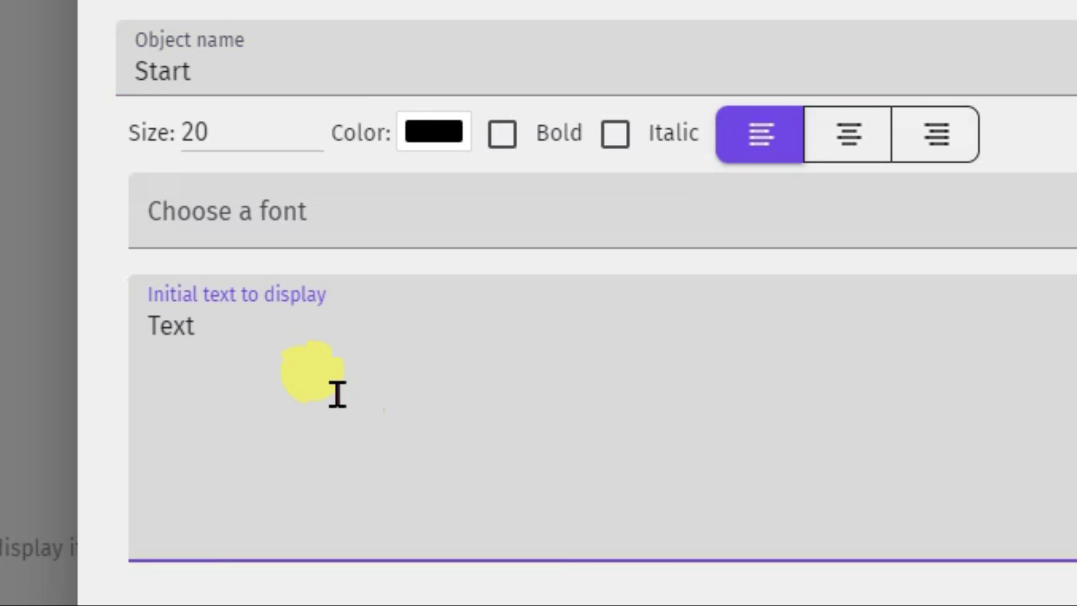
key(BackSpace)
key(BackSpace)
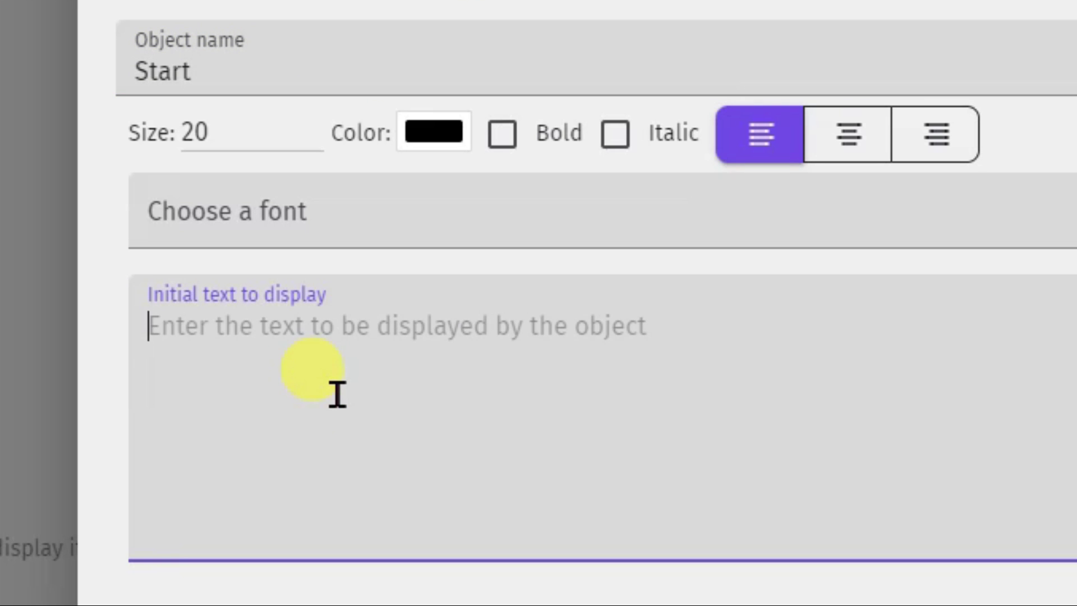
text(Start)
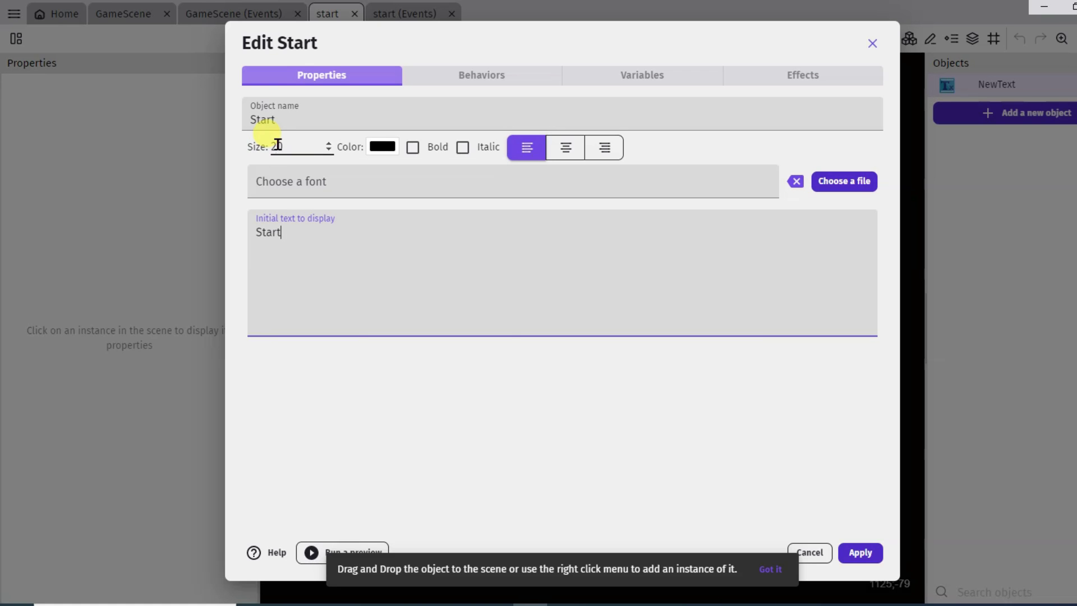
Format the Start text object as size 90, white and bold, and place it in the middle of the scene.
click(278, 144)
key(BackSpace)
text(9)
click(383, 159)
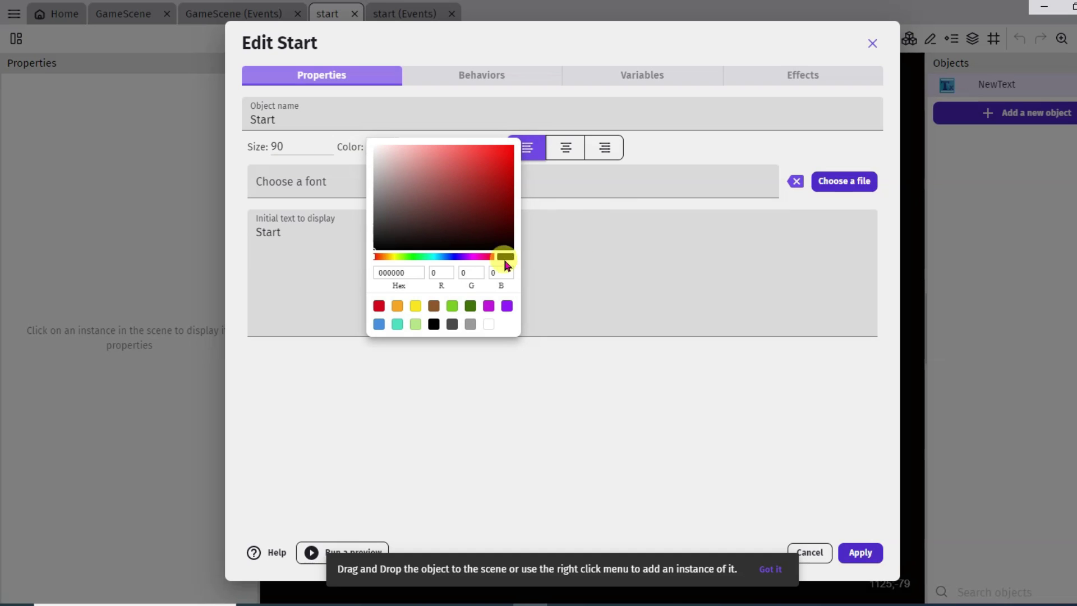
click(375, 154)
click(413, 151)
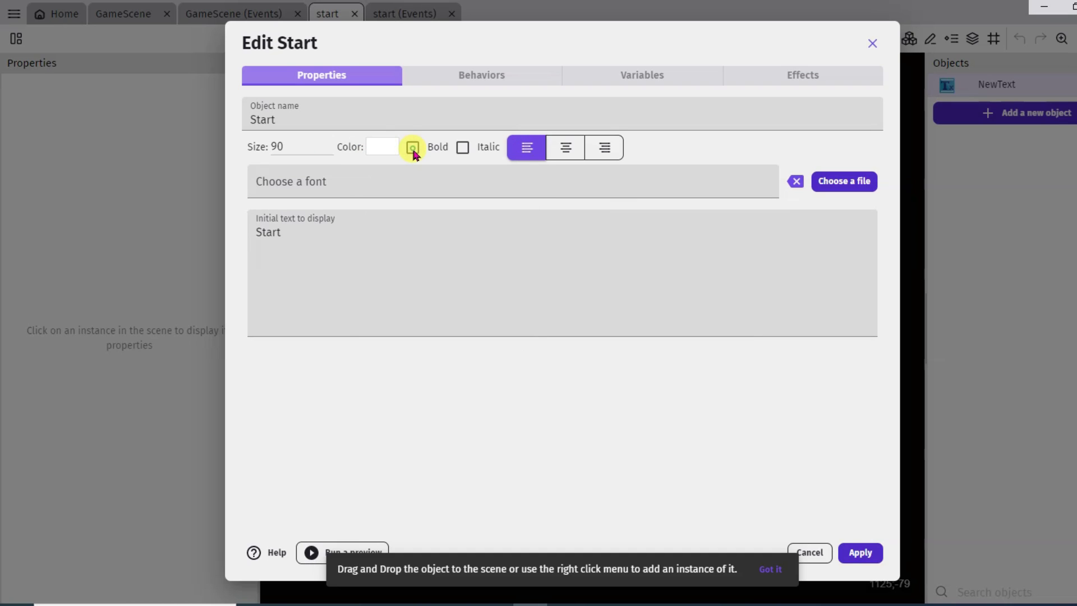
click(864, 553)
drag(990, 94, 515, 298)
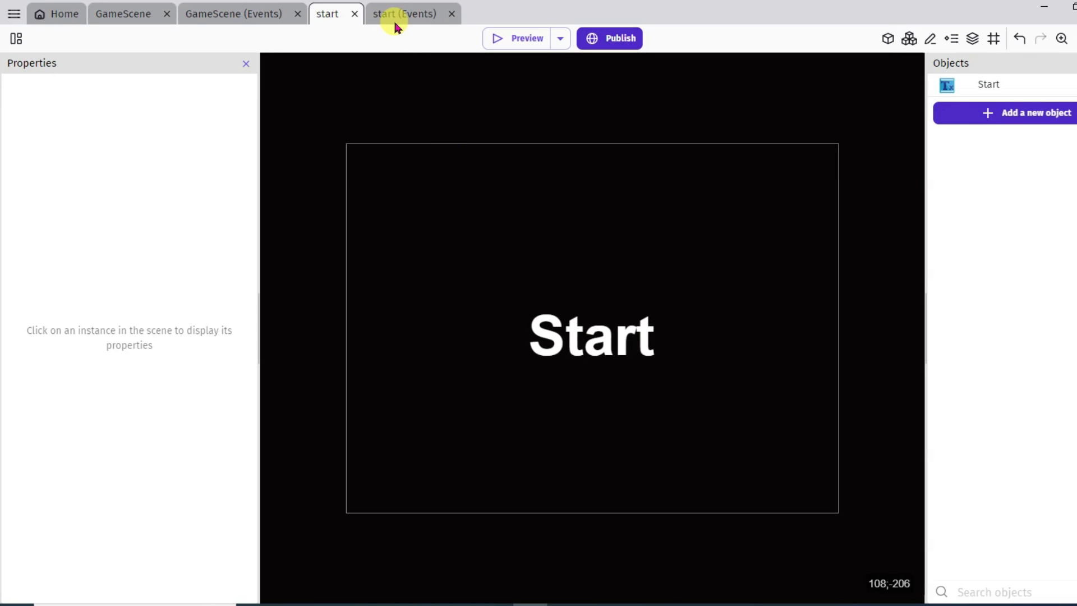
Add a first event to the start scene's events with the condition The cursor/touch is on an object for the Start text.
click(407, 17)
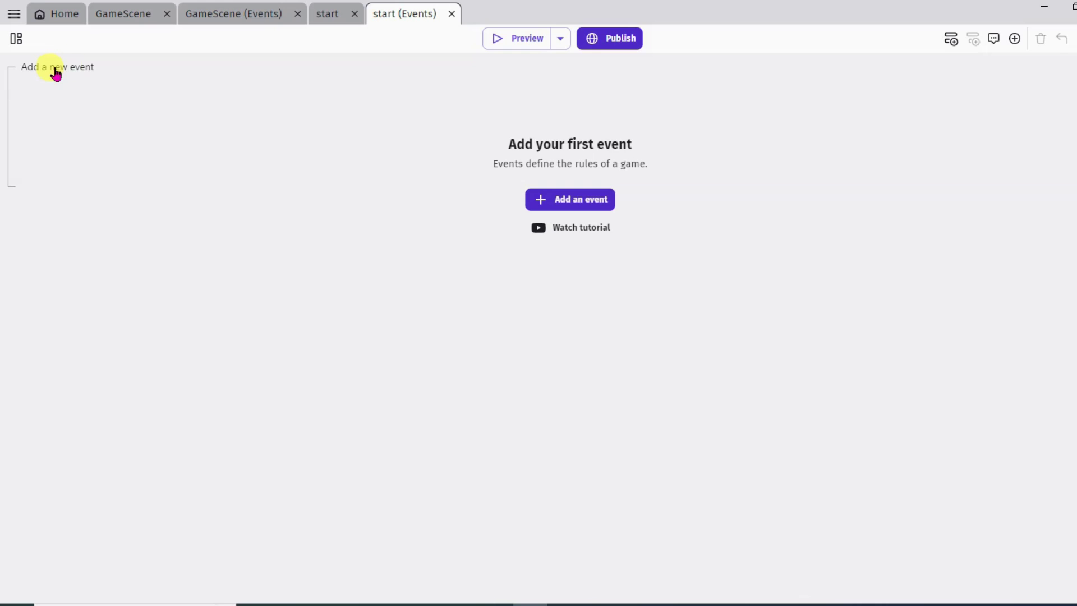
click(71, 68)
click(74, 61)
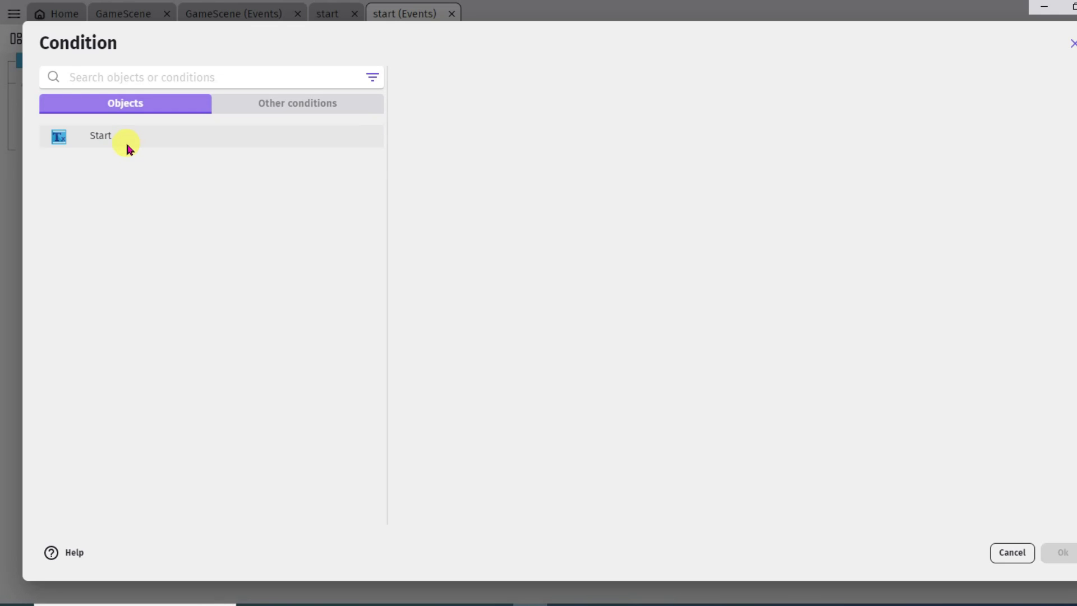
click(106, 144)
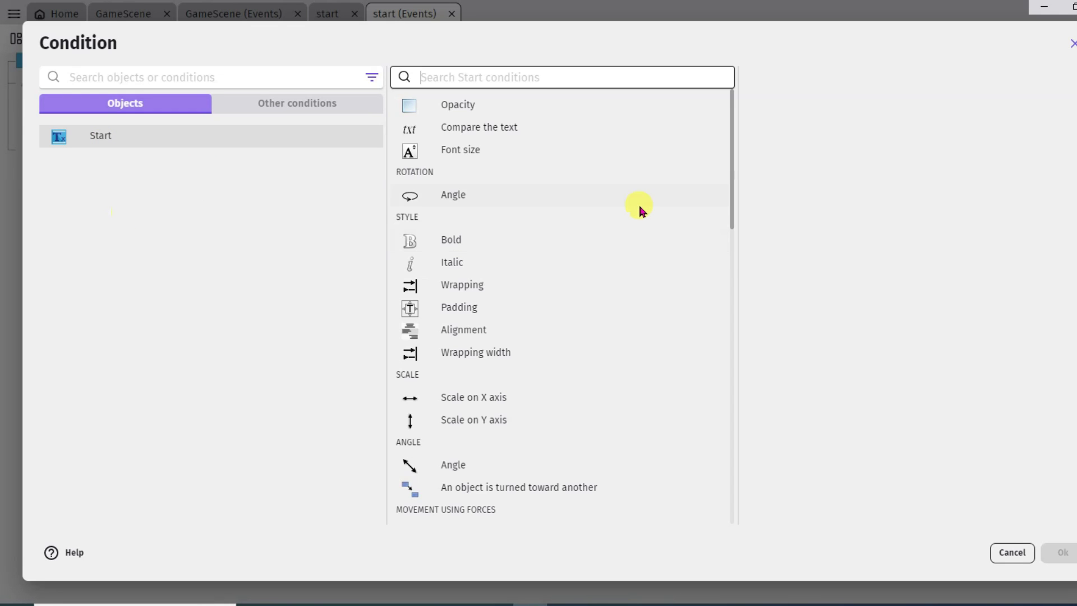
scroll(639, 208, down, 15)
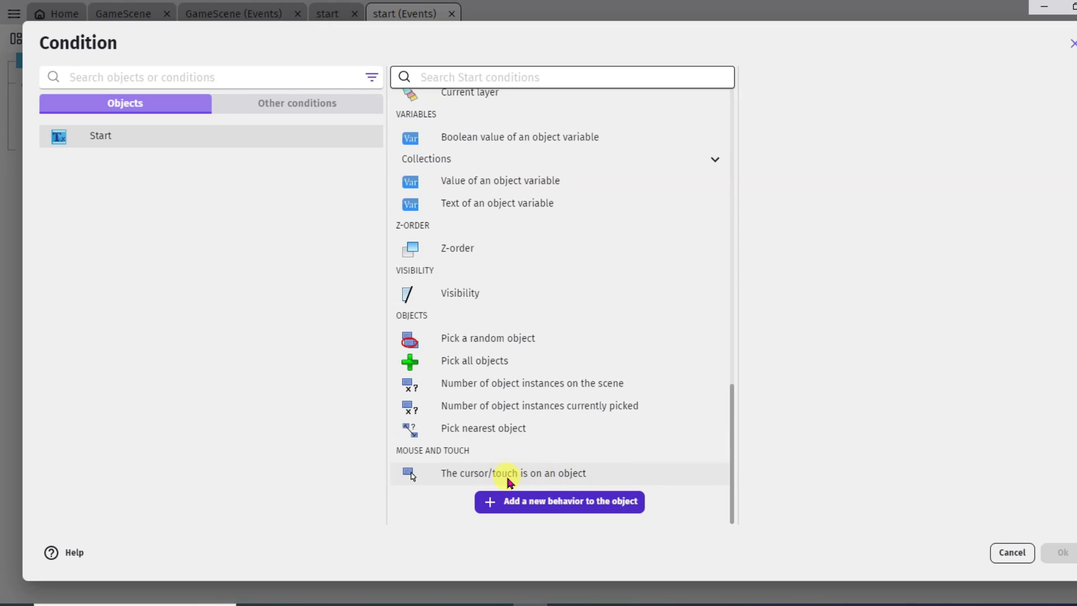
click(578, 481)
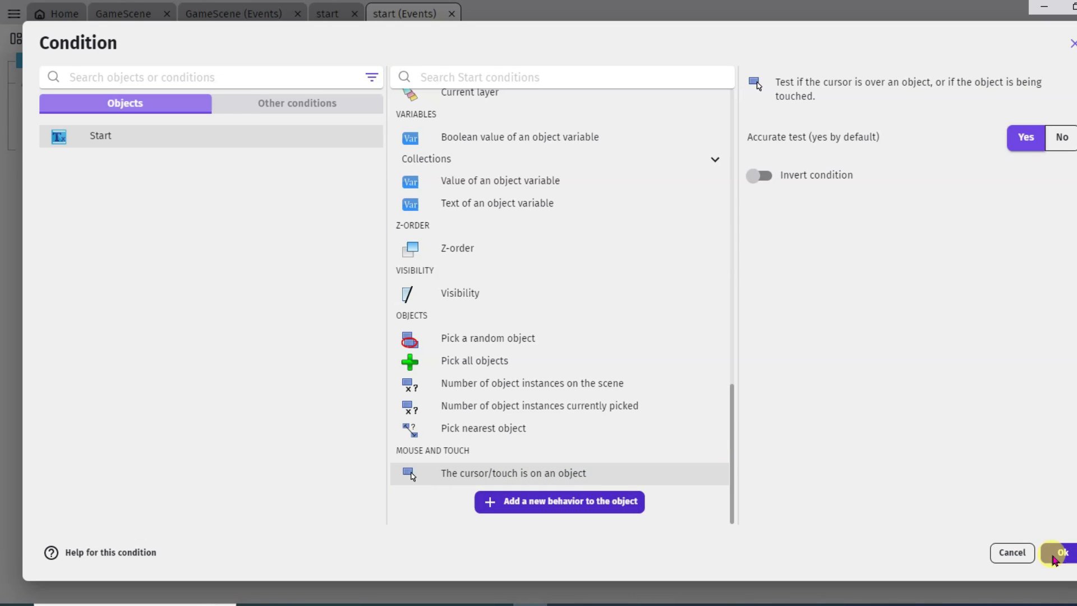
click(1066, 553)
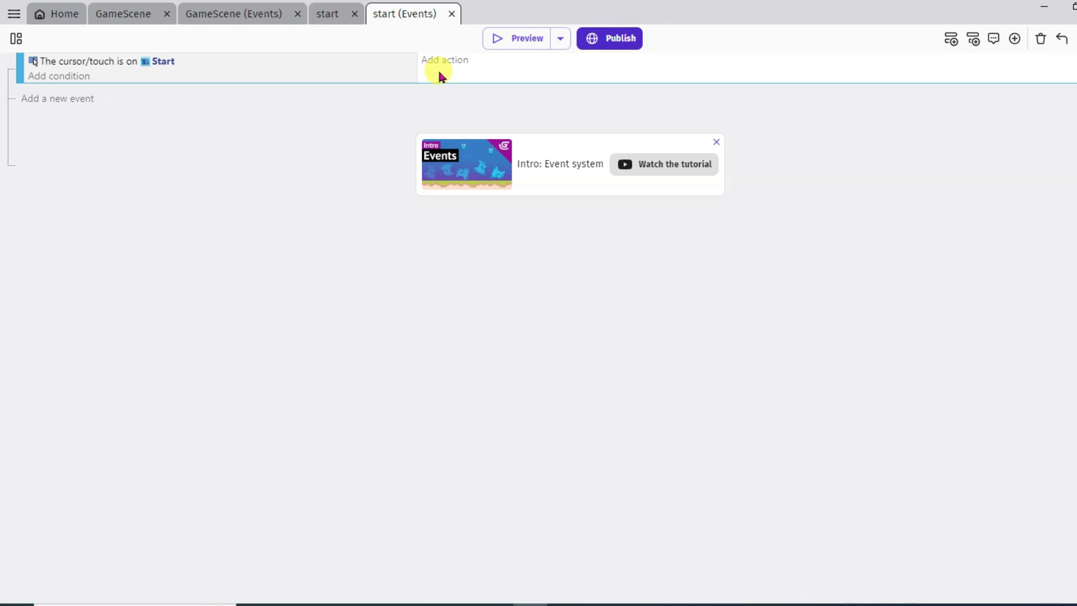
Give the event an action that changes the Start text's color to red, "235;40;40".
click(448, 59)
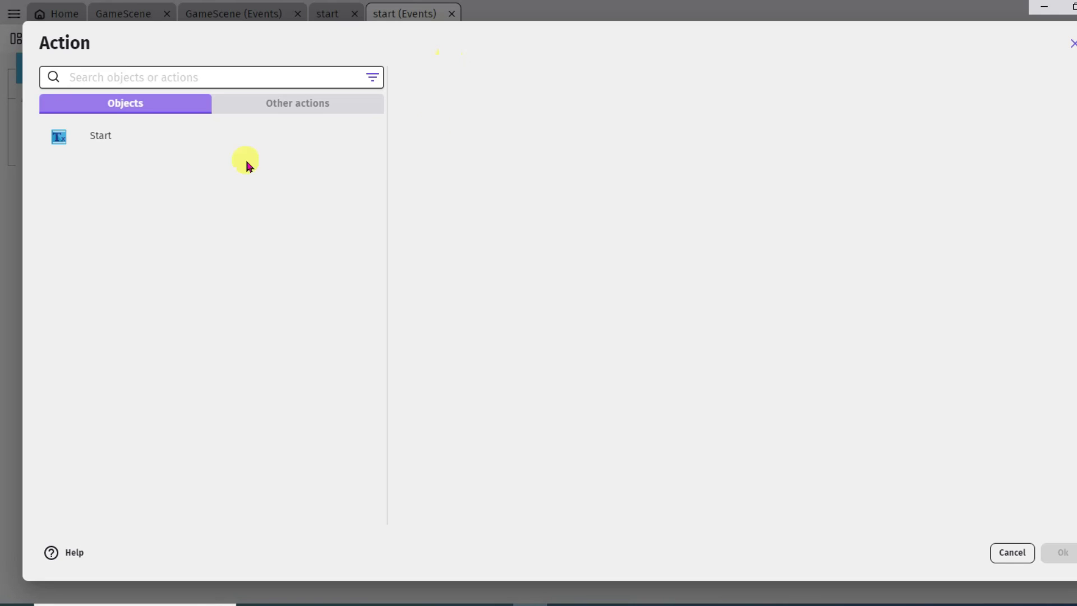
click(138, 140)
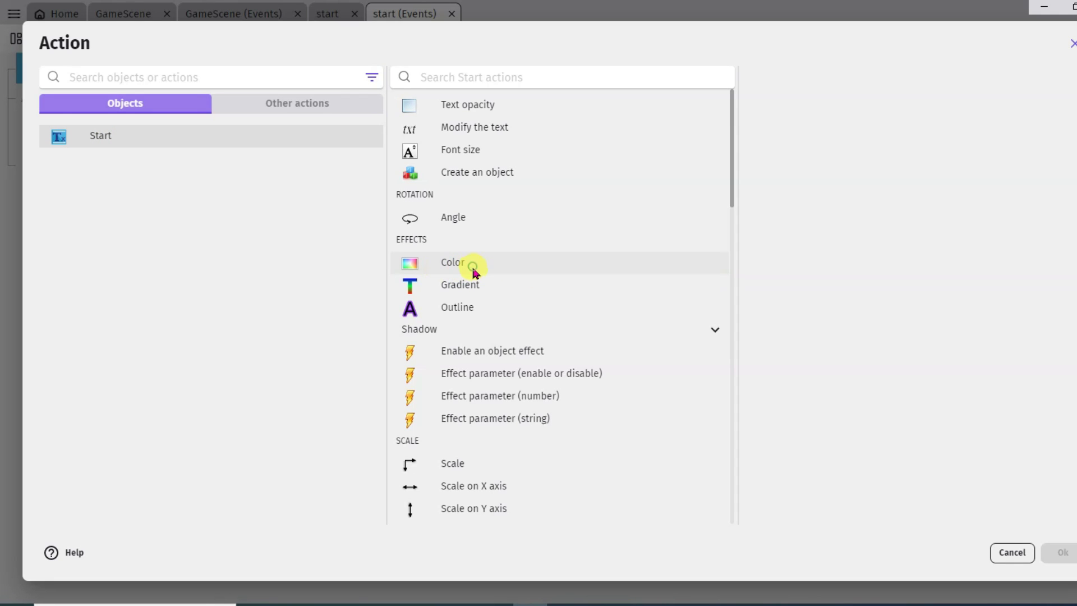
click(470, 270)
click(1008, 127)
drag(978, 235, 967, 235)
click(892, 205)
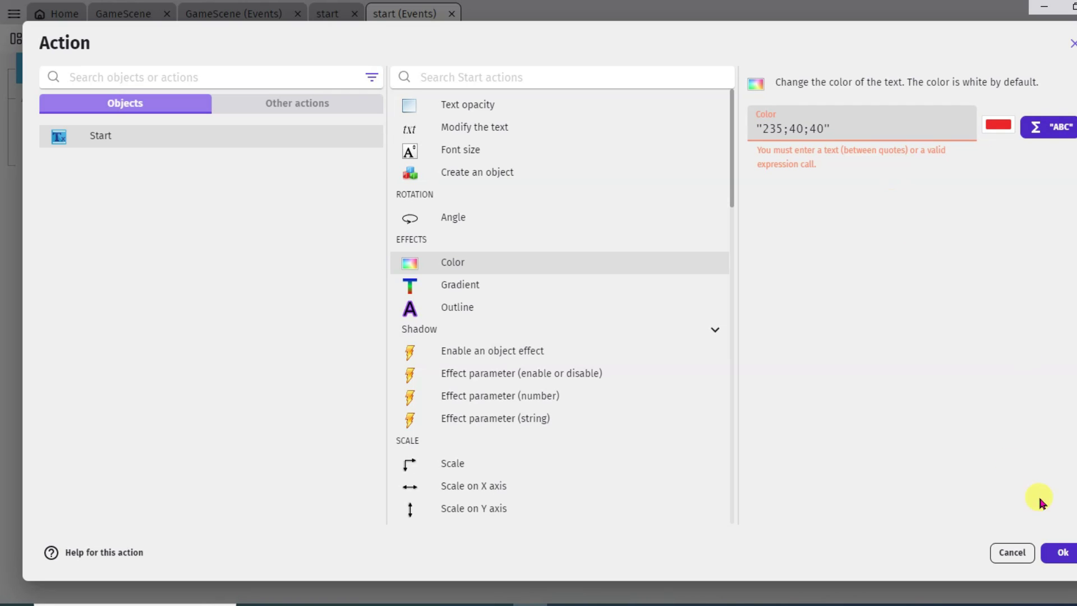
click(1062, 552)
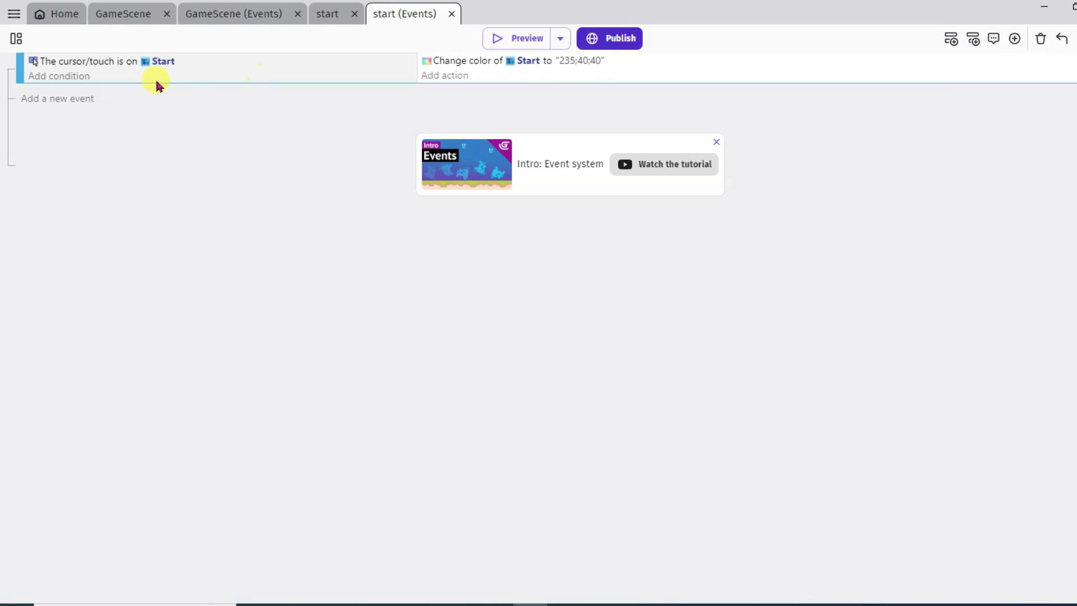
Duplicate the event below itself and invert the cursor/touch condition in the copy.
right_click(238, 77)
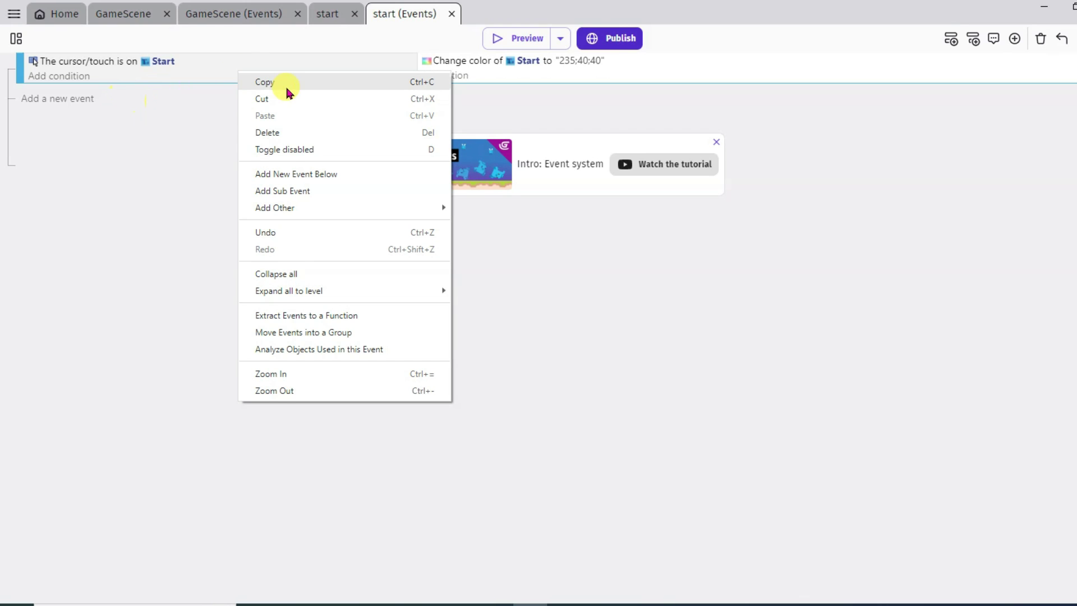
click(302, 86)
right_click(235, 75)
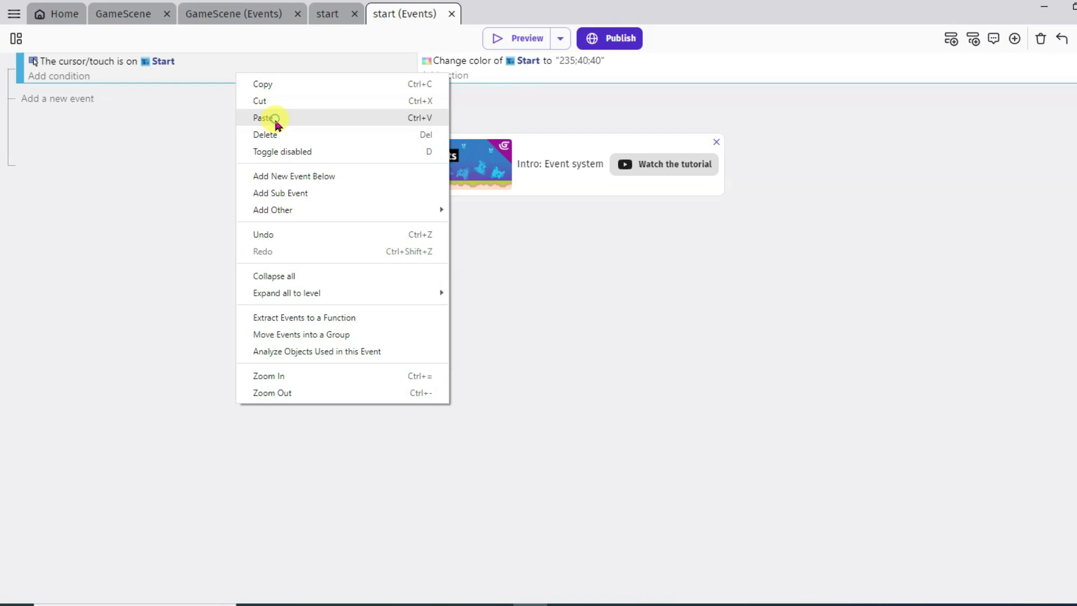
click(275, 119)
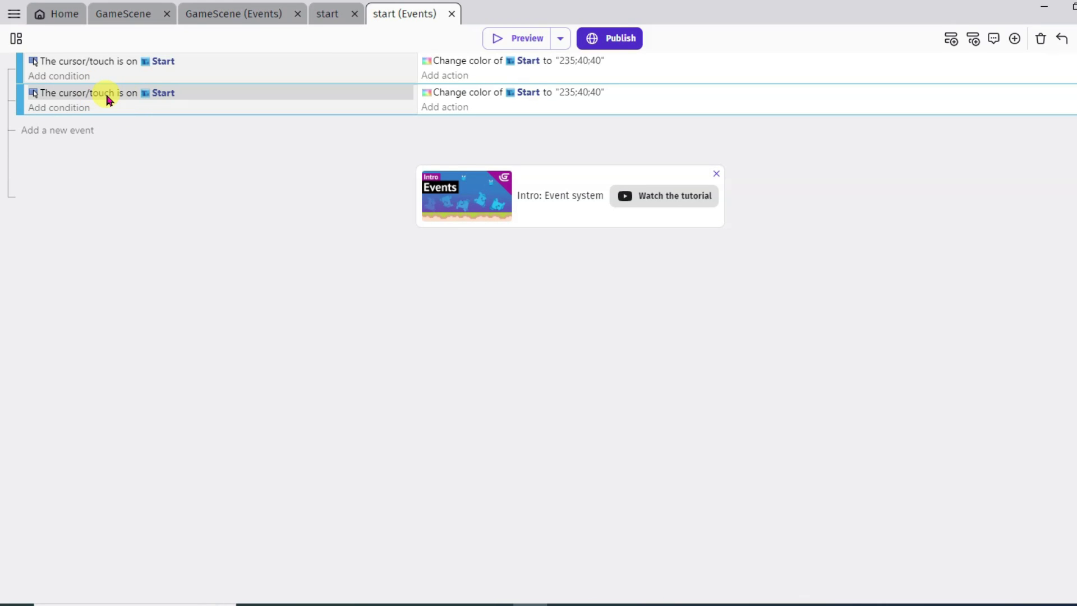
right_click(108, 99)
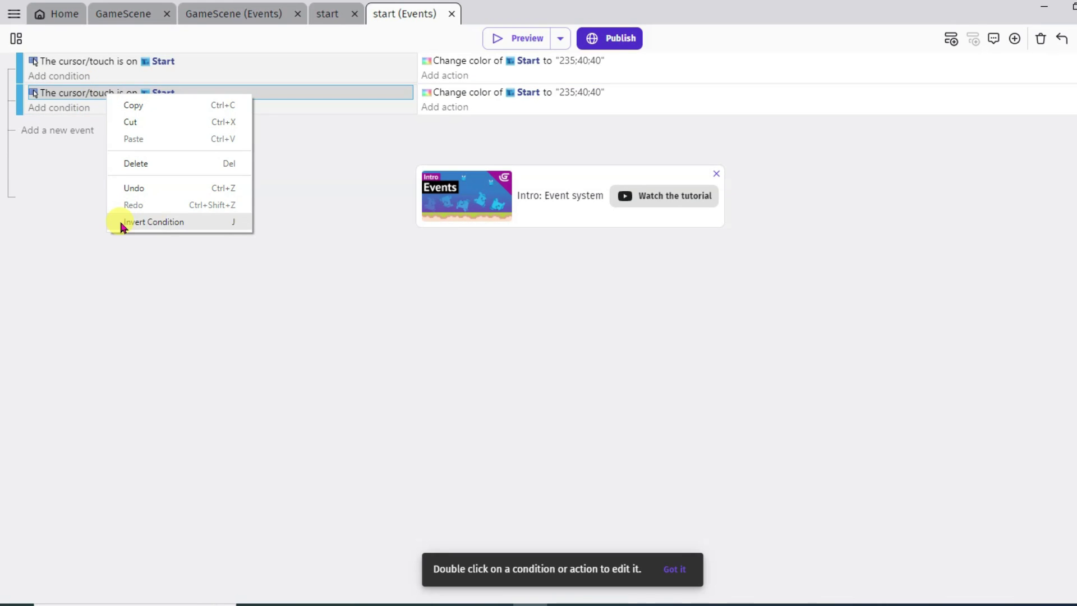
click(180, 222)
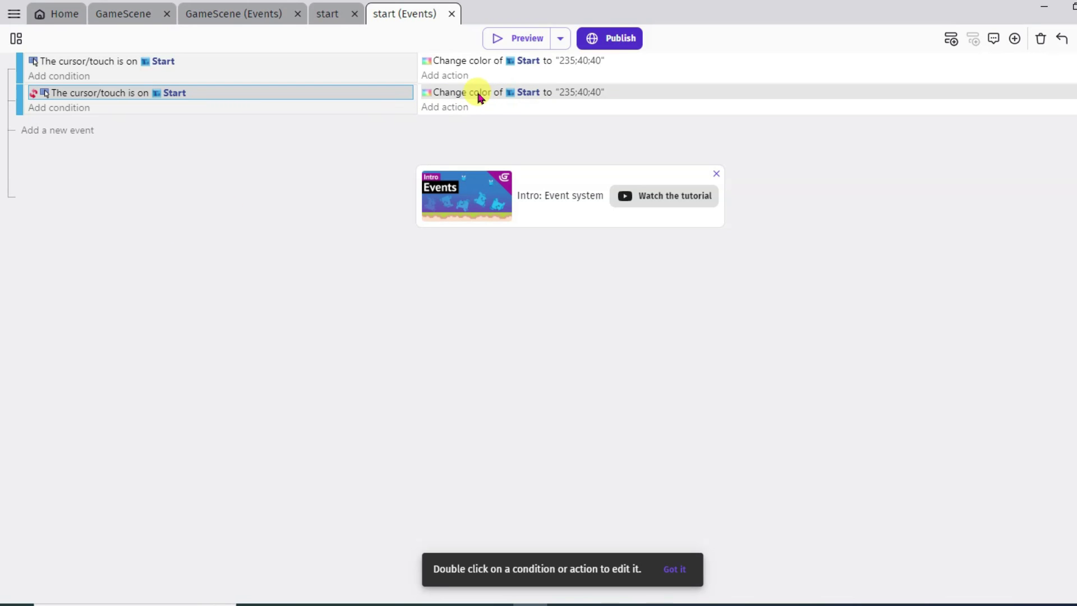
Change the color in the second event's action to white, "255;255;255".
double_click(485, 95)
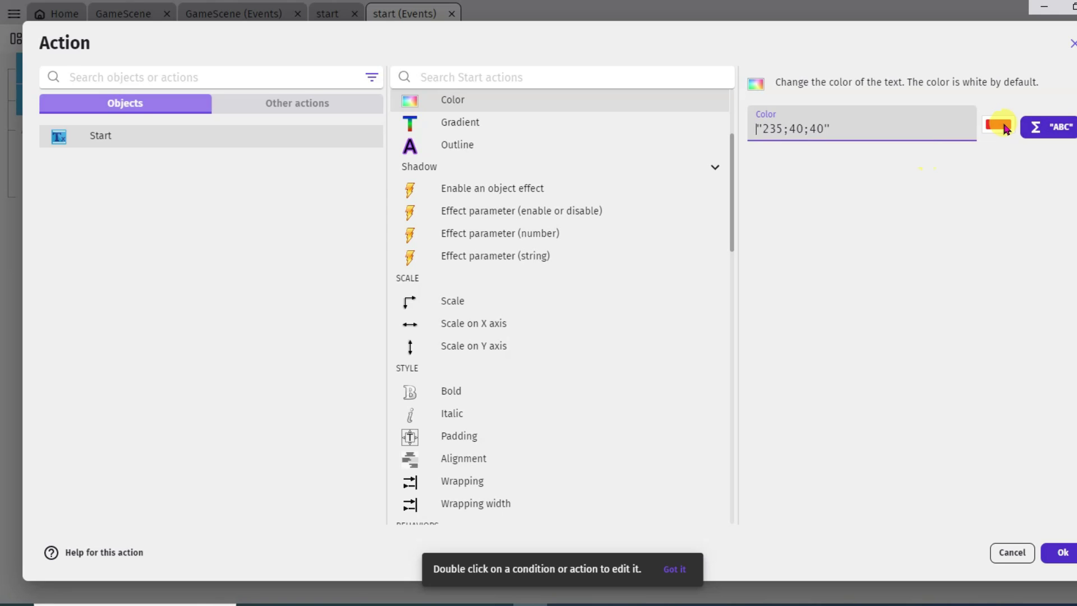
click(999, 128)
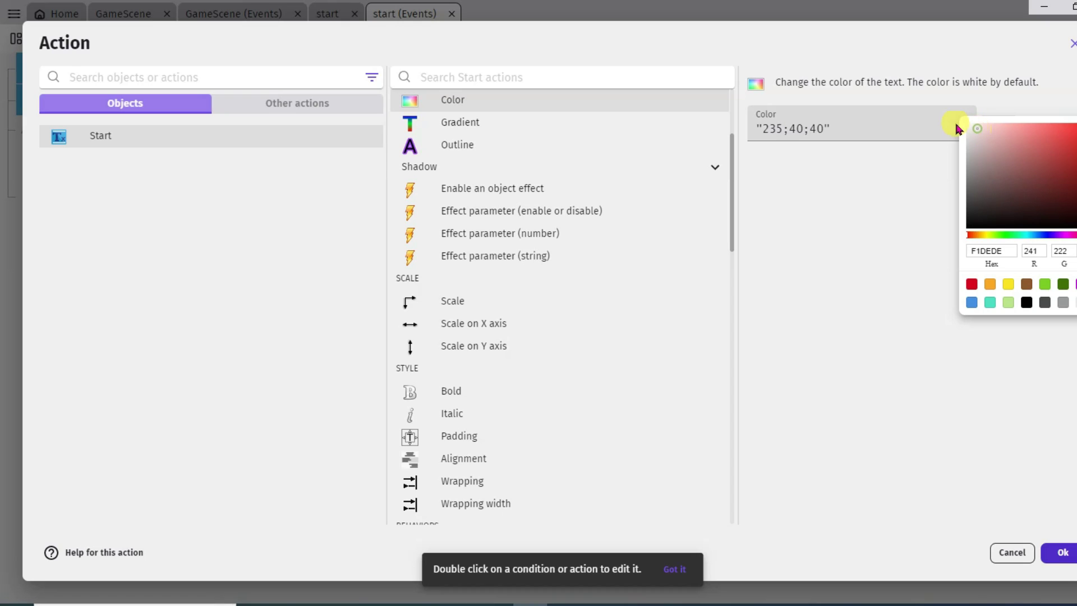
click(873, 203)
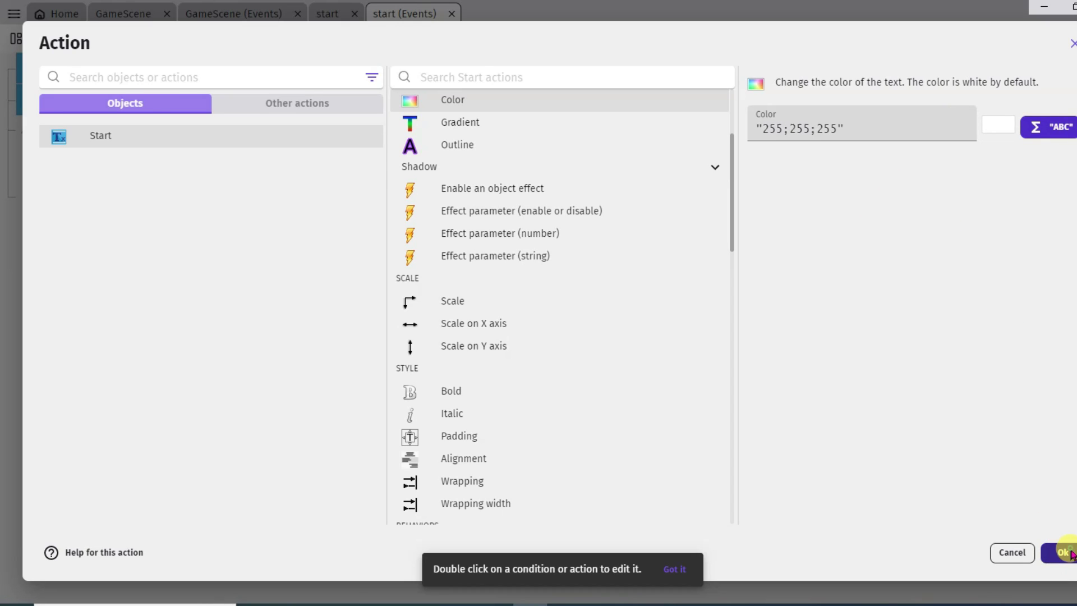
click(1062, 552)
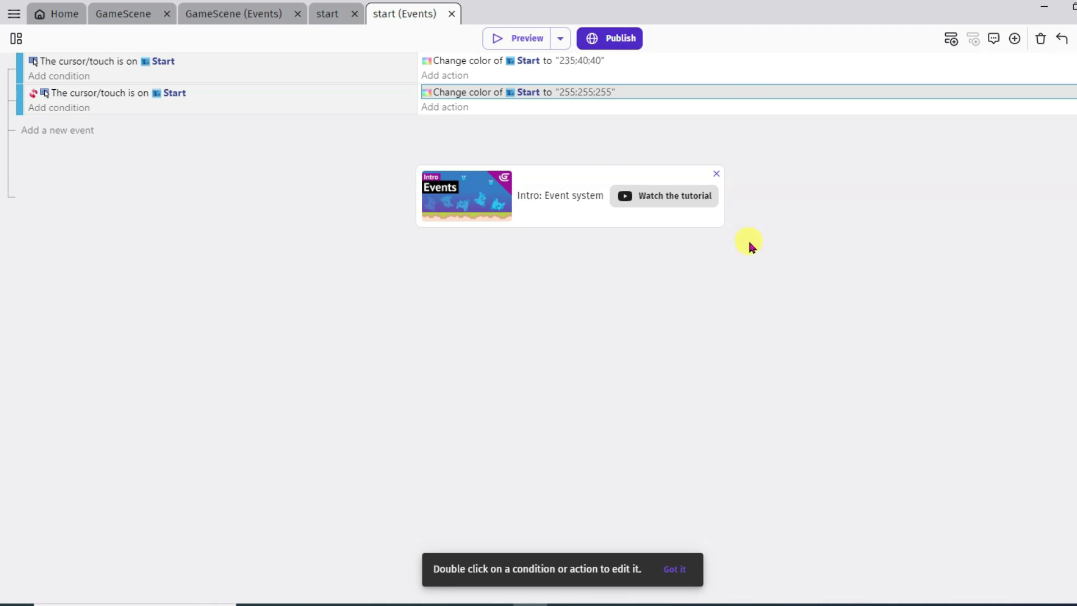
Add a sub-event under the first event with the condition Mouse button pressed or touch held for the Left (primary) button.
click(76, 135)
drag(22, 120, 55, 85)
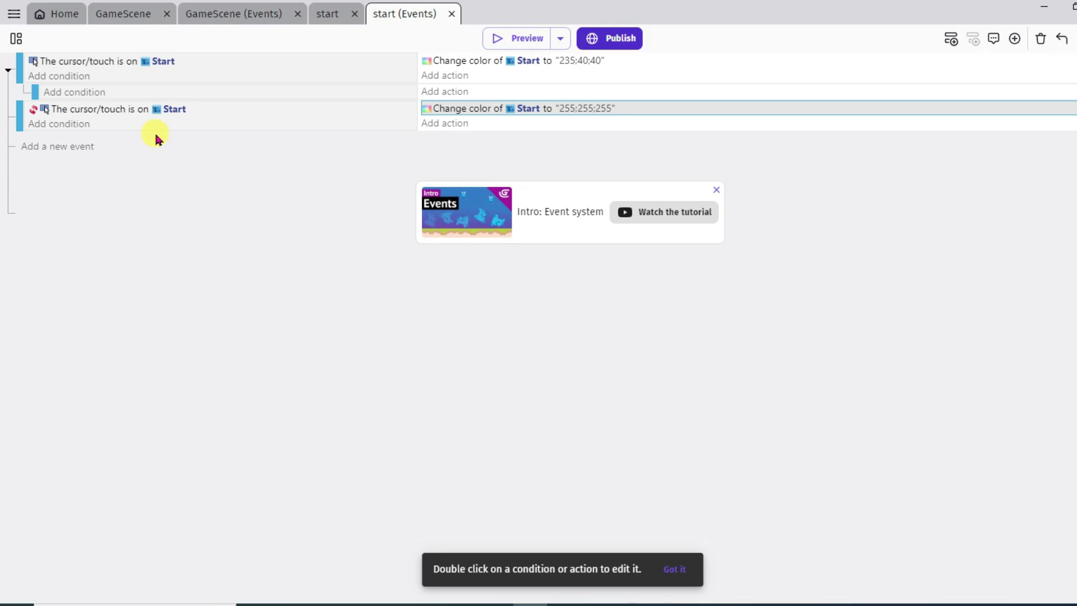
click(86, 96)
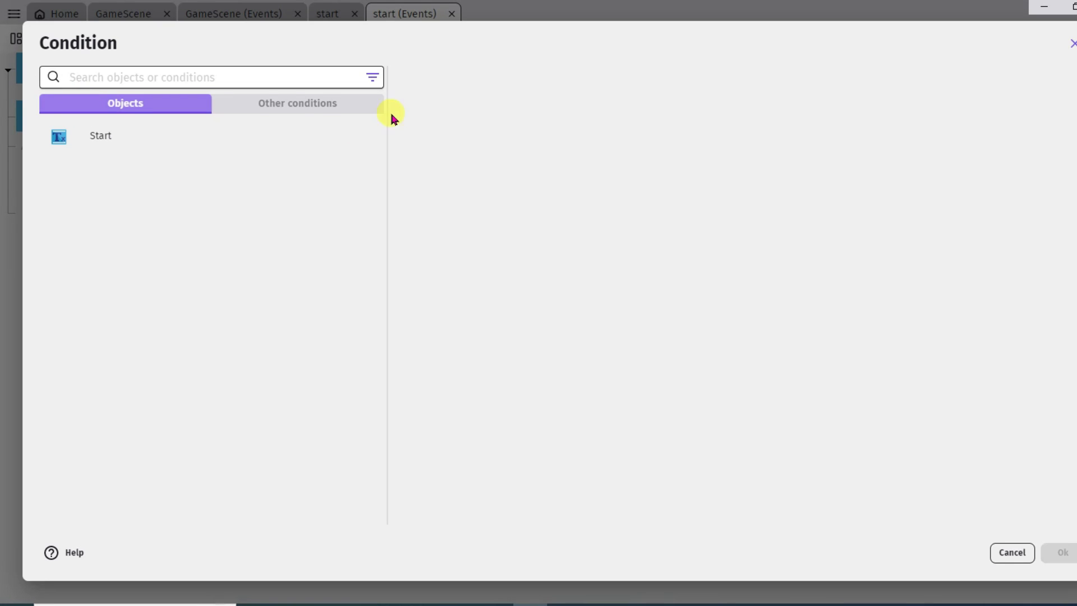
click(299, 109)
scroll(284, 208, down, 4)
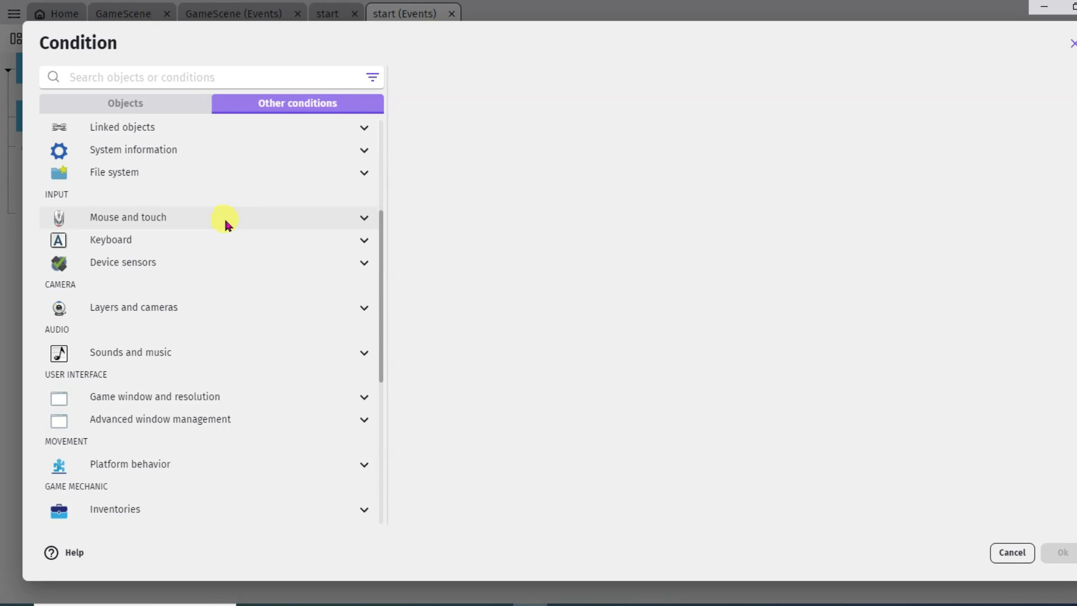
click(260, 220)
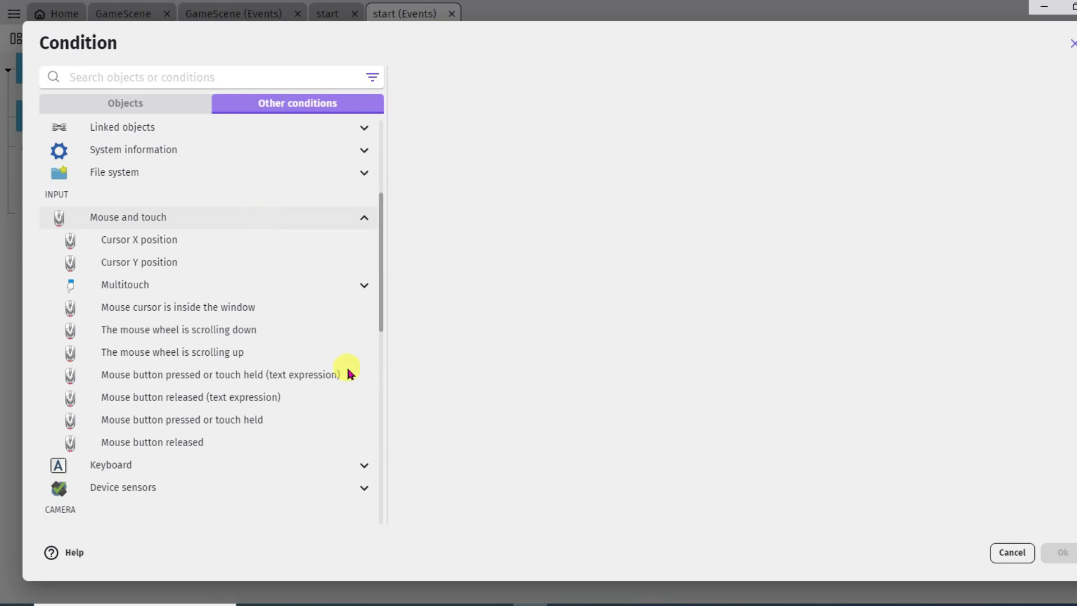
click(267, 431)
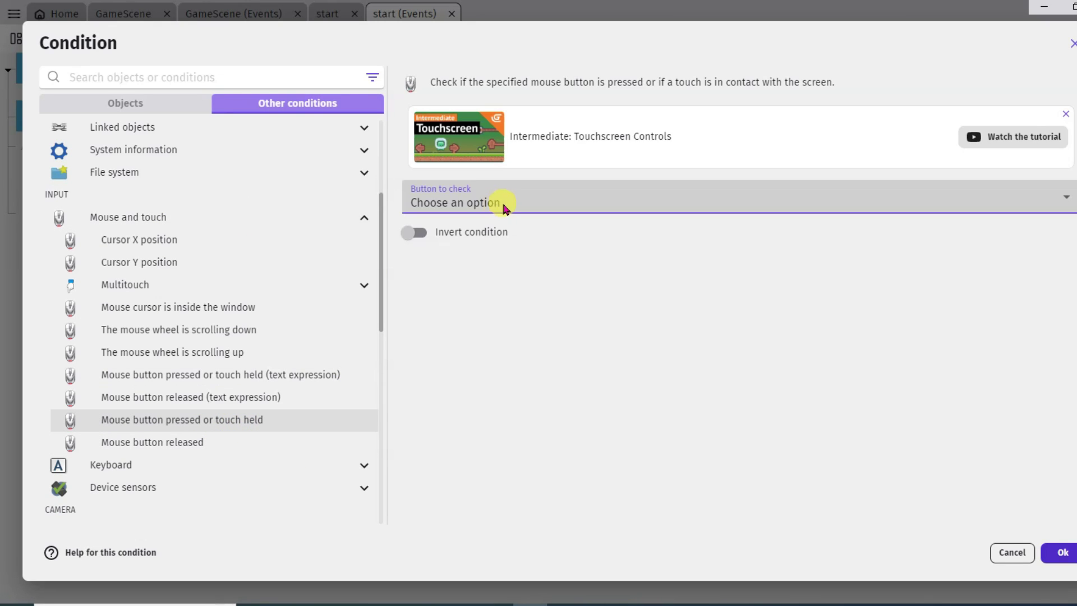
click(538, 205)
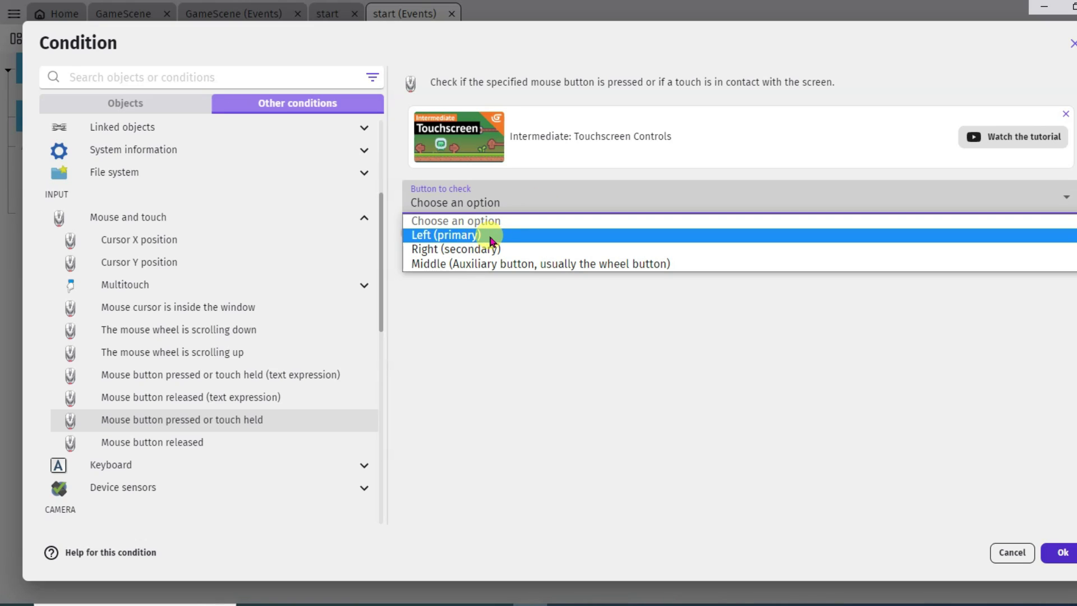
click(480, 236)
click(1060, 552)
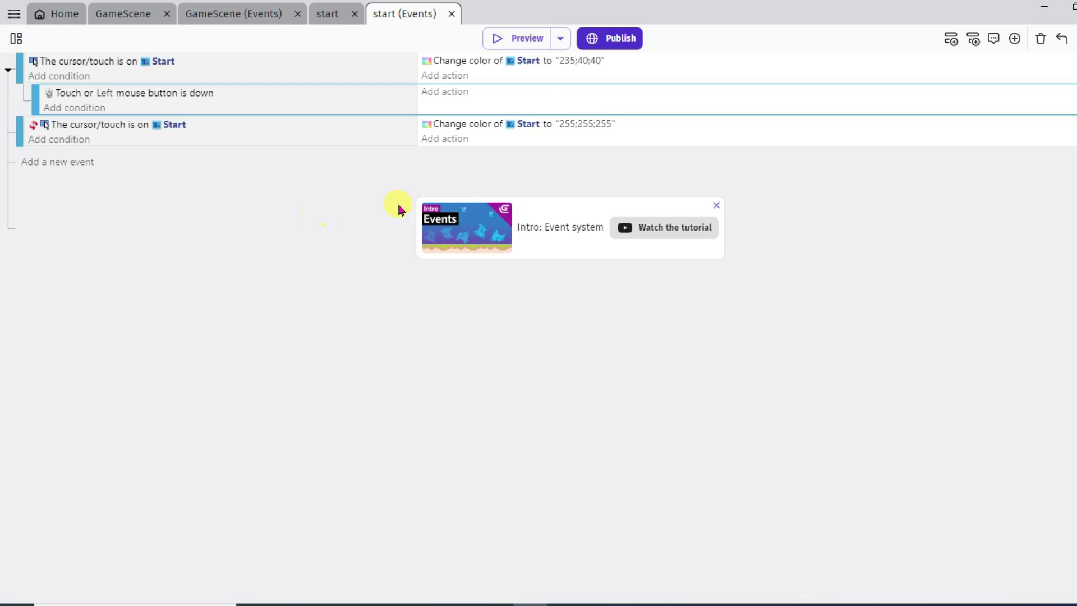
Give the sub-event a Change the scene action that starts the "Leaderboard" scene.
click(446, 92)
click(312, 108)
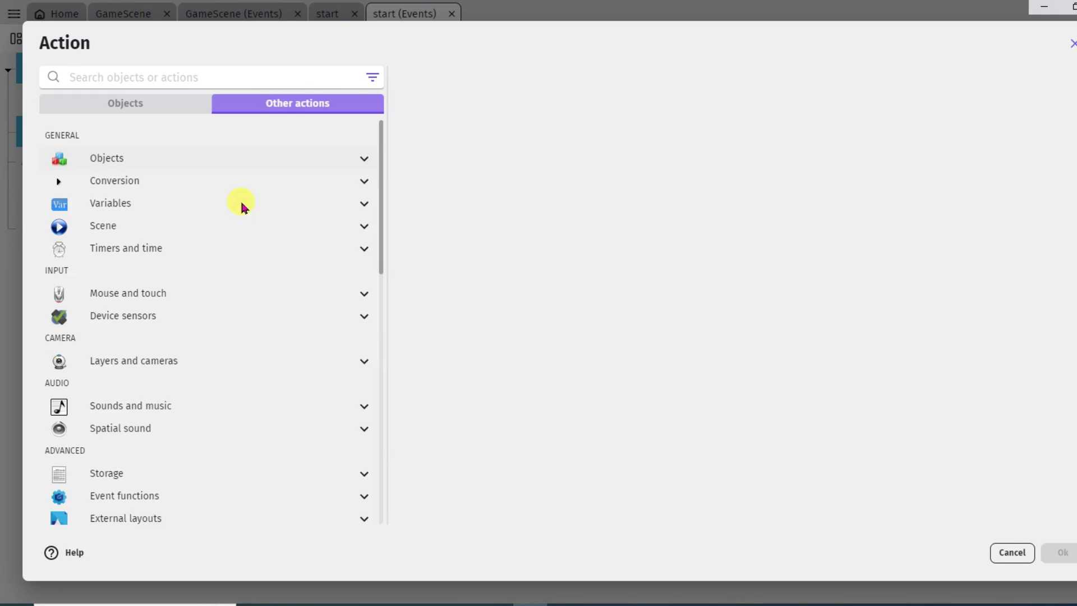
click(176, 230)
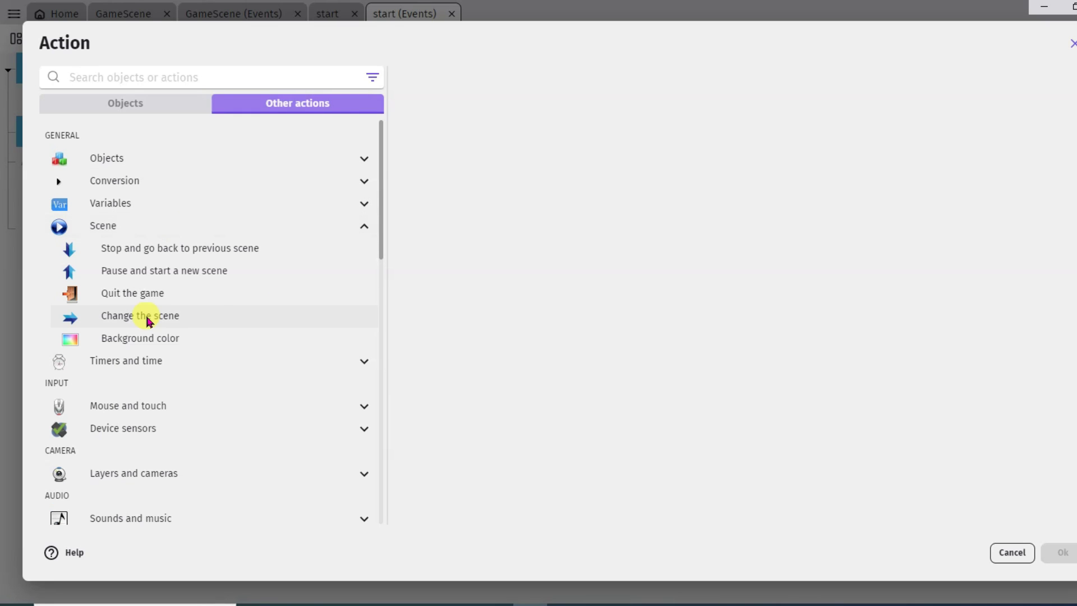
click(180, 315)
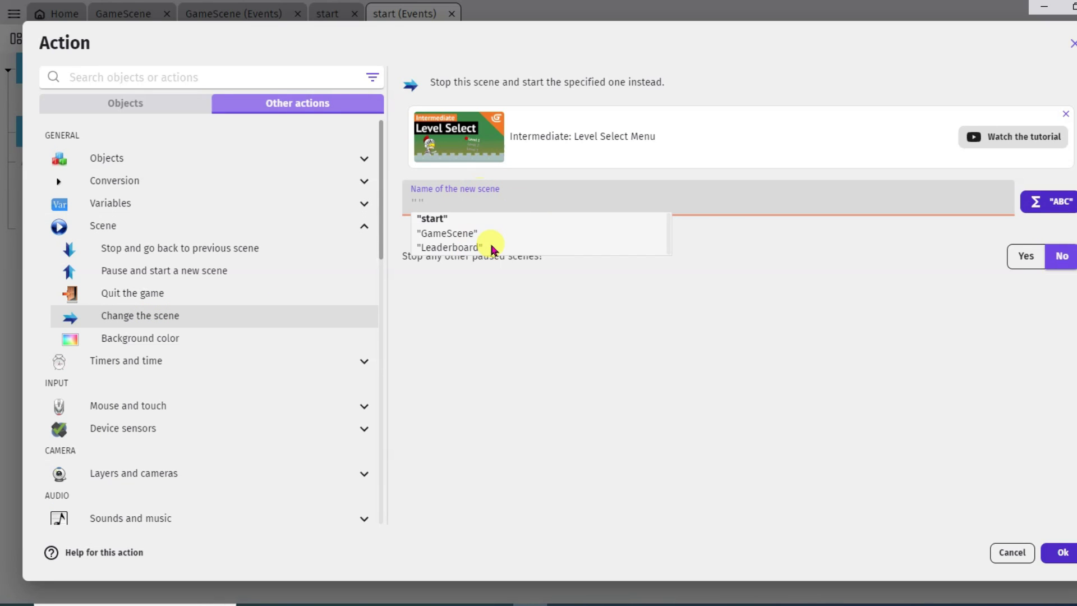
click(471, 247)
click(1066, 568)
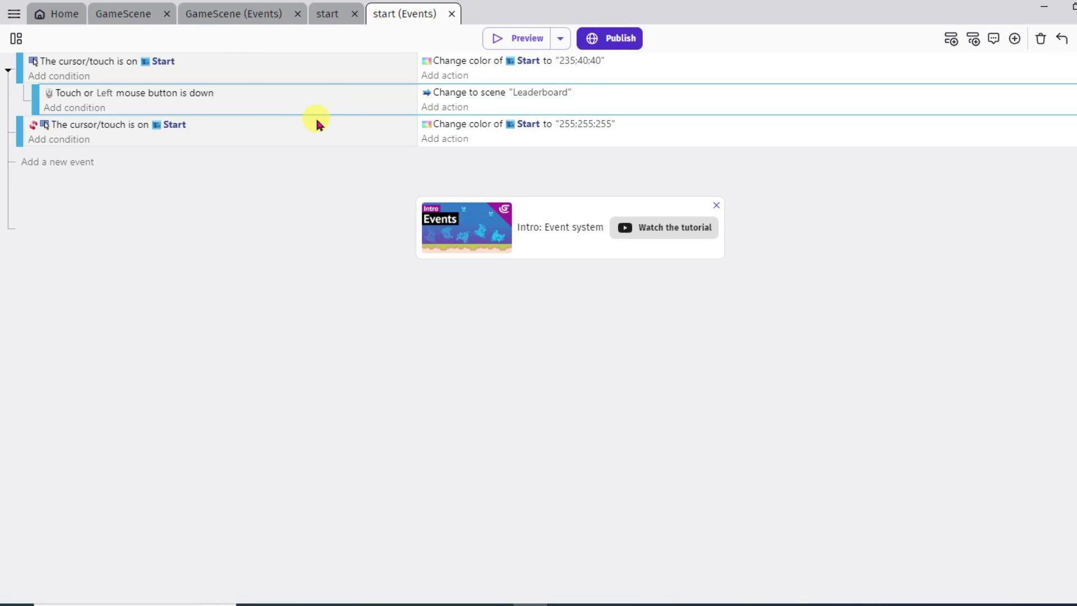
Preview the game, test the Start text to enter play, and close the preview.
click(502, 44)
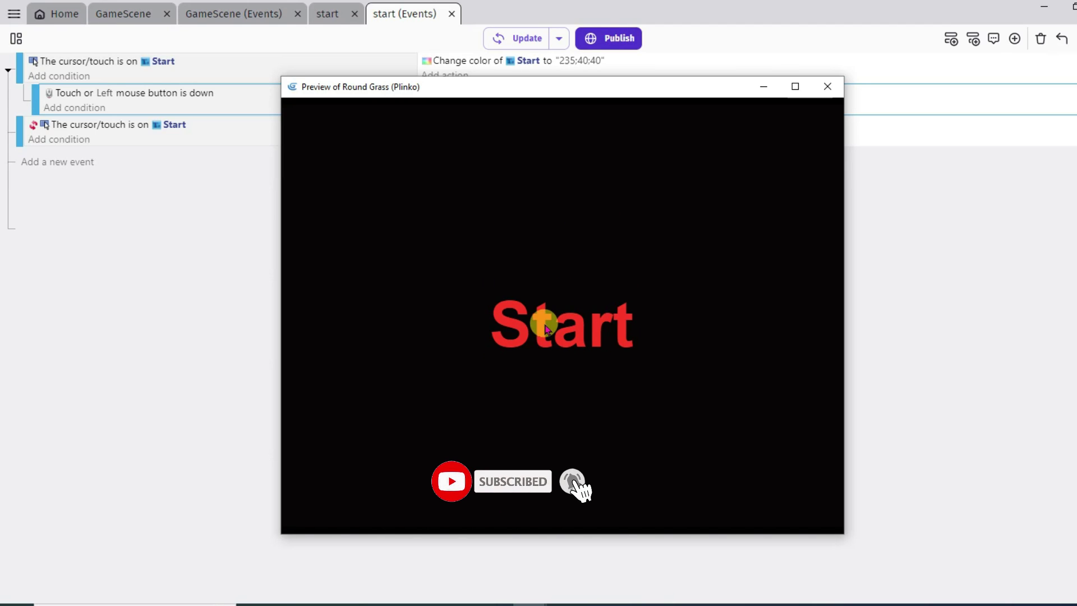
click(583, 325)
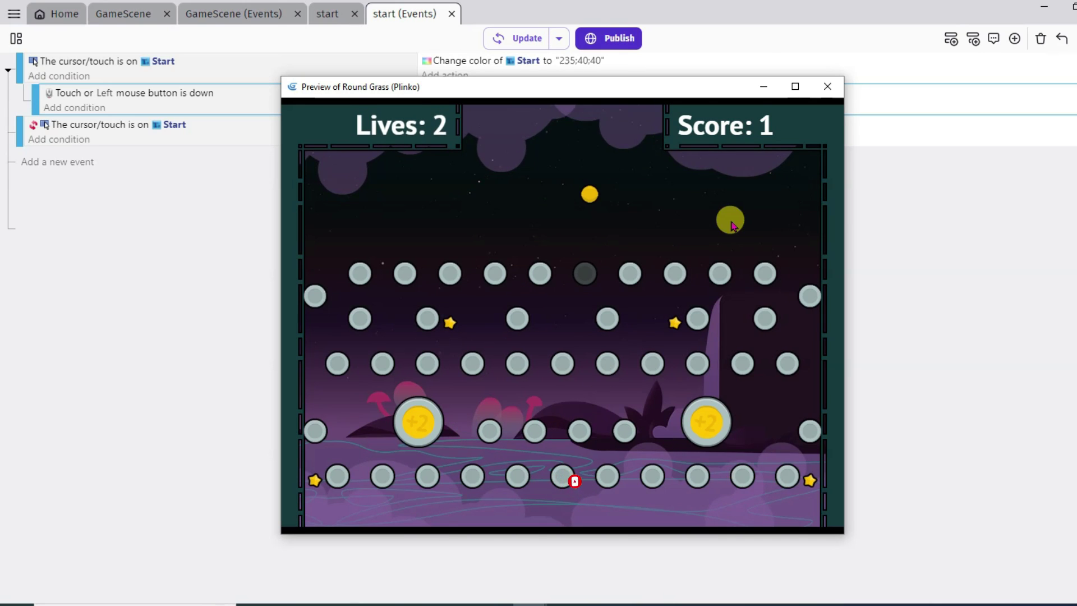
key(alt+F4)
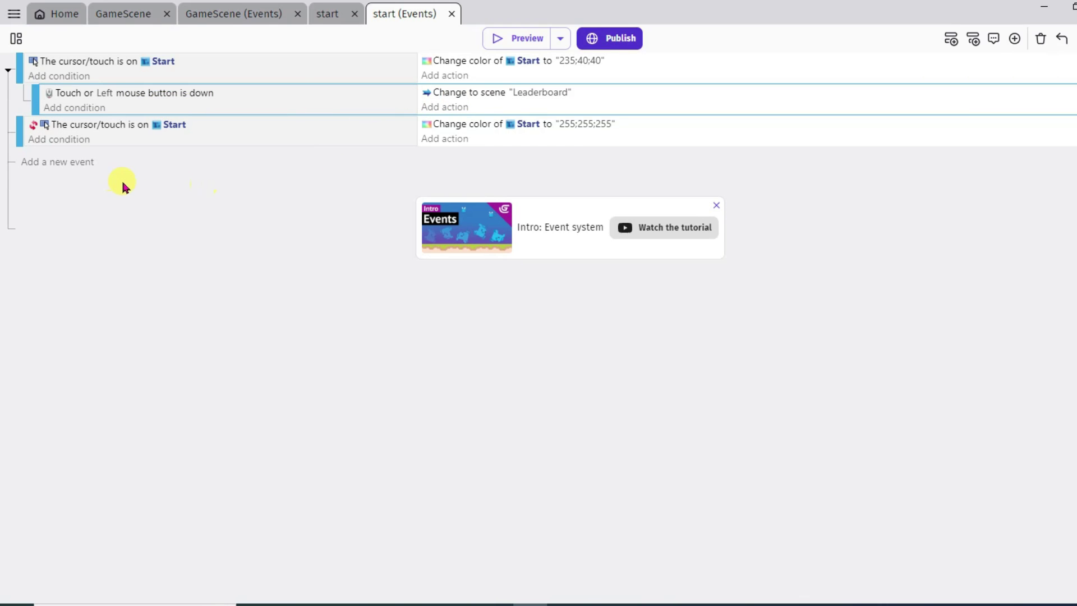
Add a new event at the end of the start scene's events with the condition At the beginning of the scene.
click(58, 163)
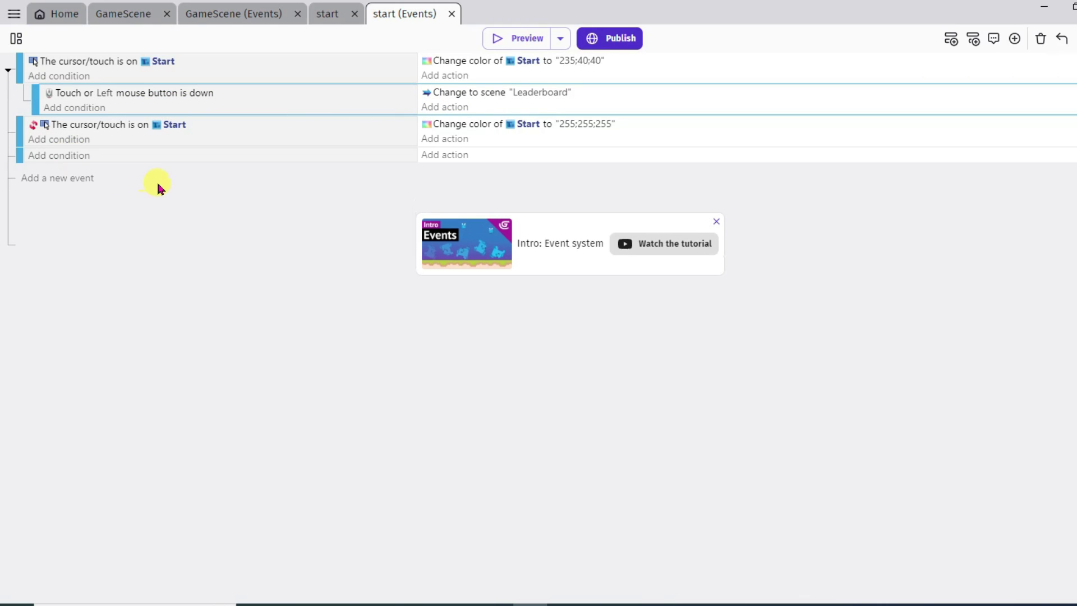
click(66, 158)
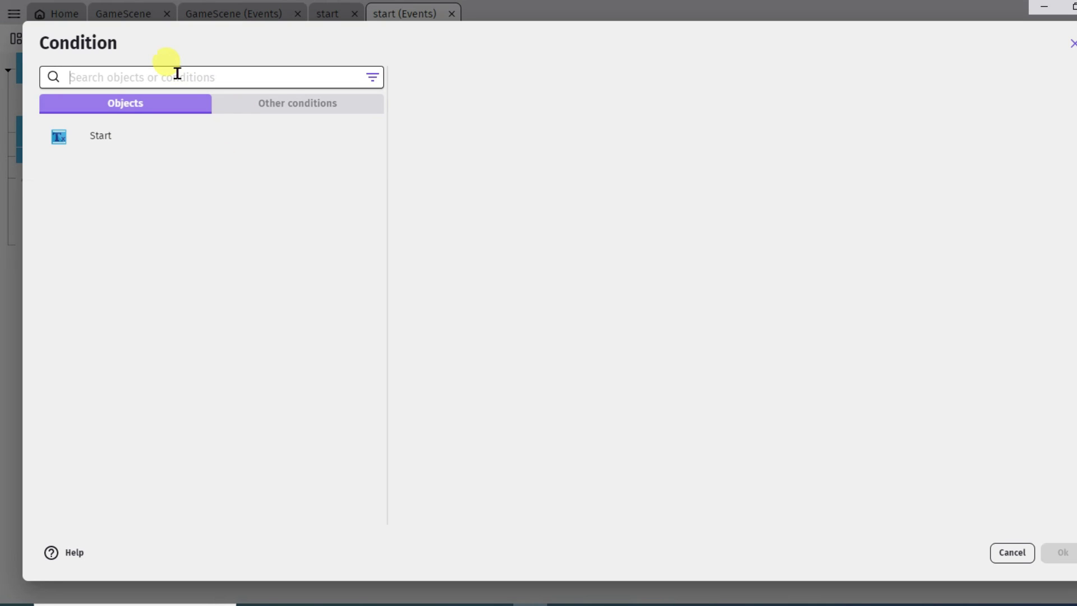
text(at the)
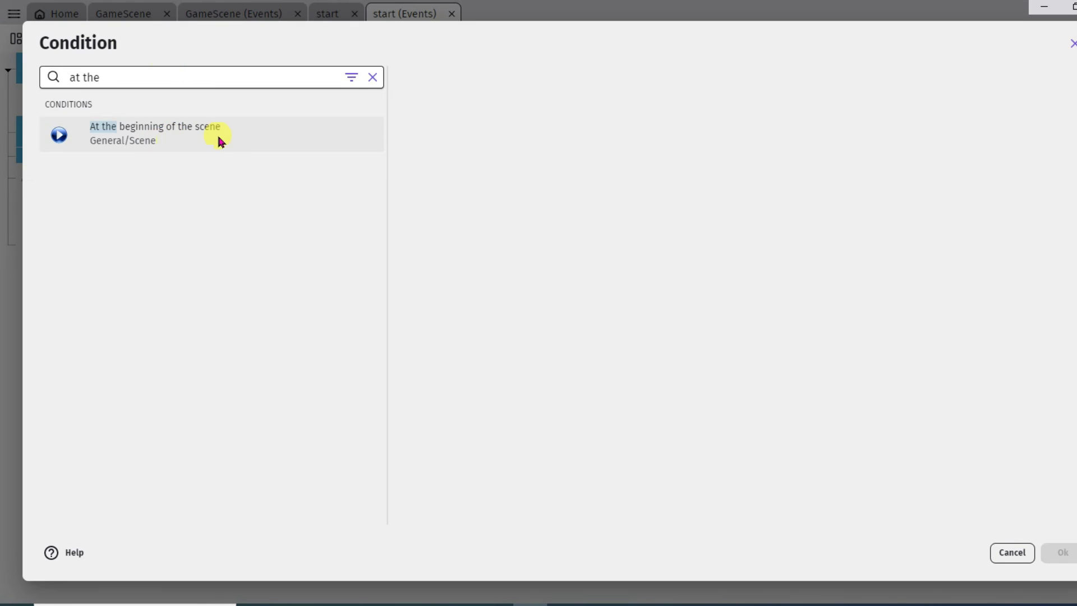
click(130, 144)
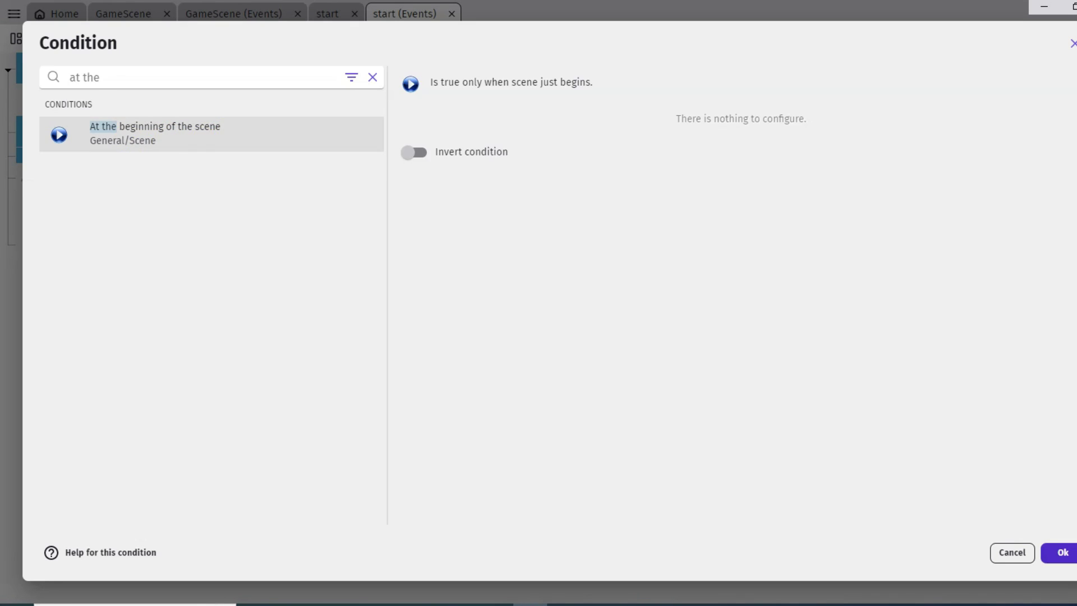
click(1062, 553)
Begin an AdMob Load video action for the beginning-of-scene event.
click(446, 162)
text(admob)
click(146, 239)
Switch to Google AdMob and create a Rewarded ad unit named "video" for the Round Grass (Plinko) Android app.
key(alt+Tab)
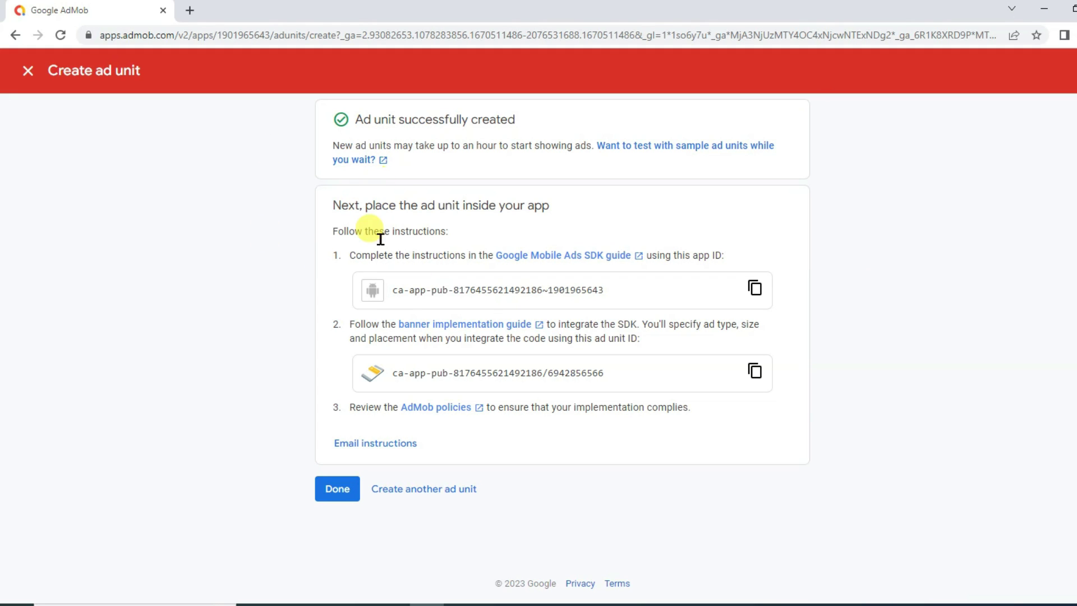
click(330, 494)
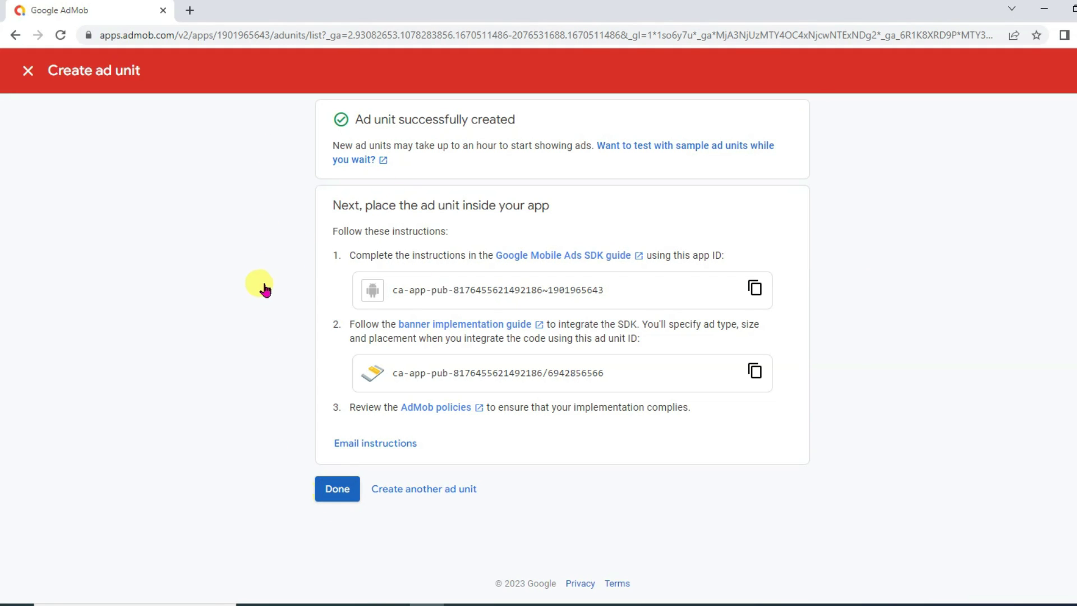
click(365, 192)
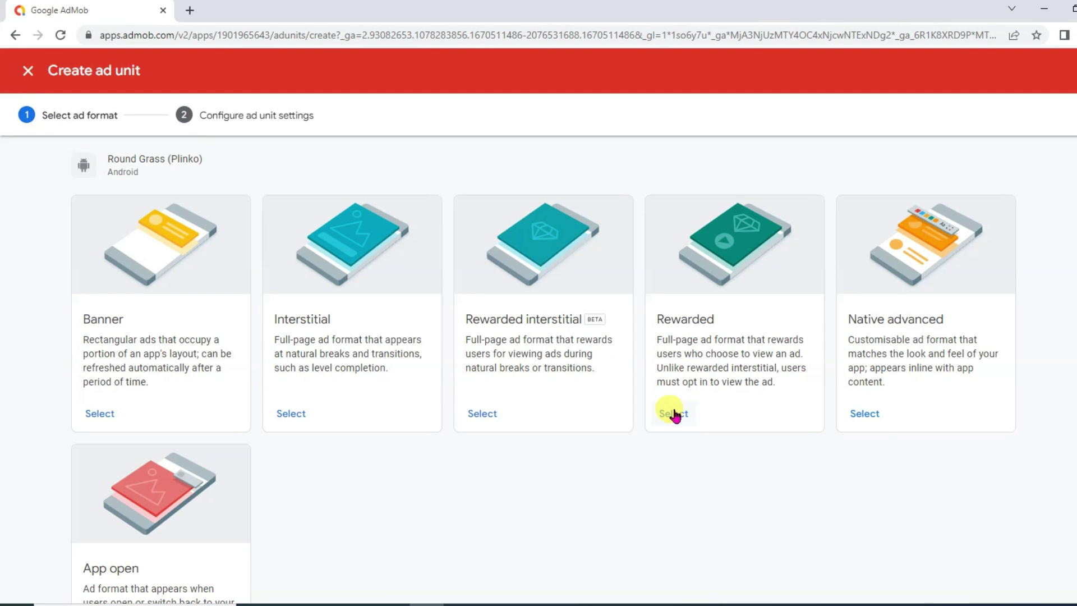
click(675, 415)
click(461, 266)
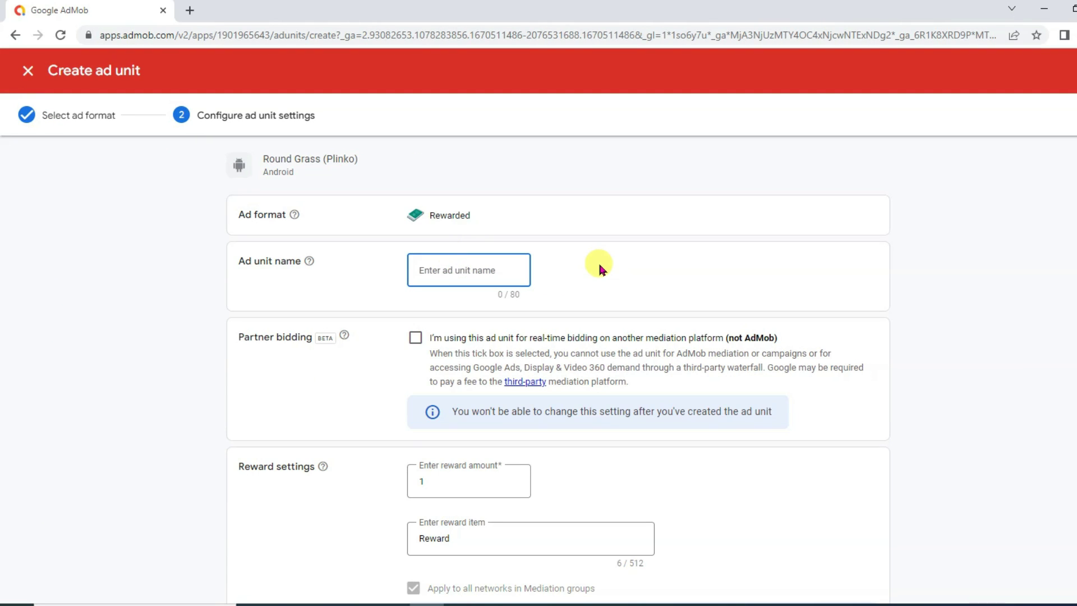
text(video)
scroll(628, 244, down, 3)
click(238, 527)
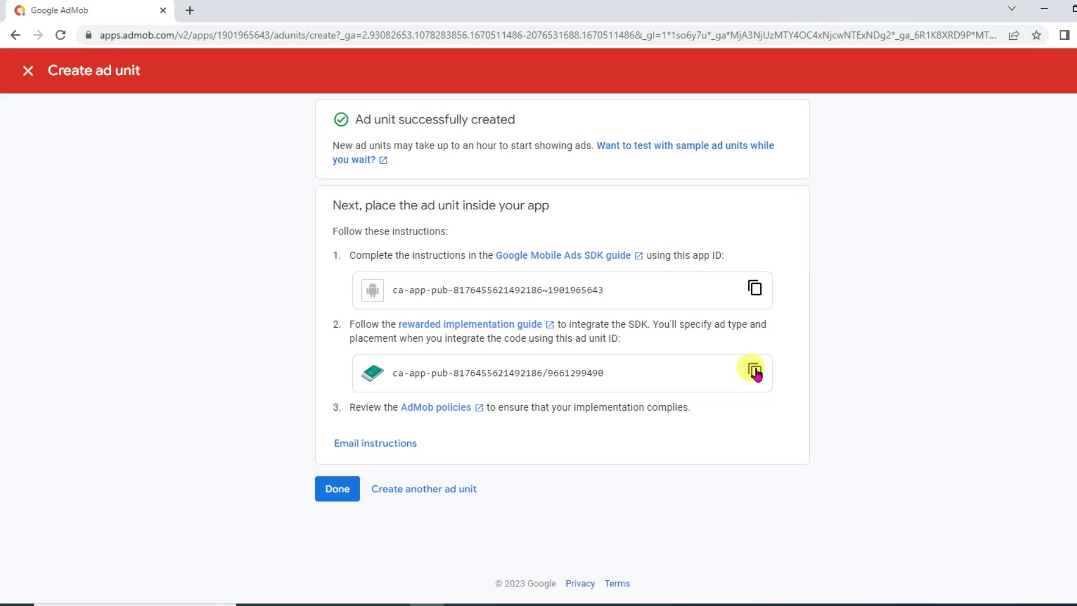
Copy the rewarded ad unit ID into the Load video action's Android reward video ID in GDevelop and save the action.
click(754, 371)
key(alt+Tab)
click(543, 147)
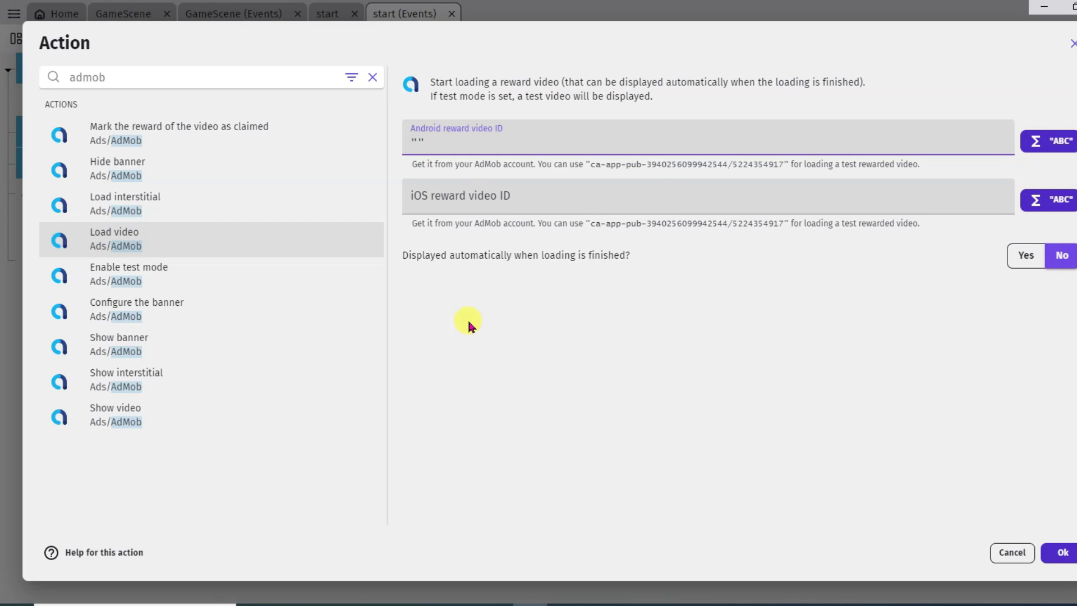
key(ctrl+v)
click(1062, 552)
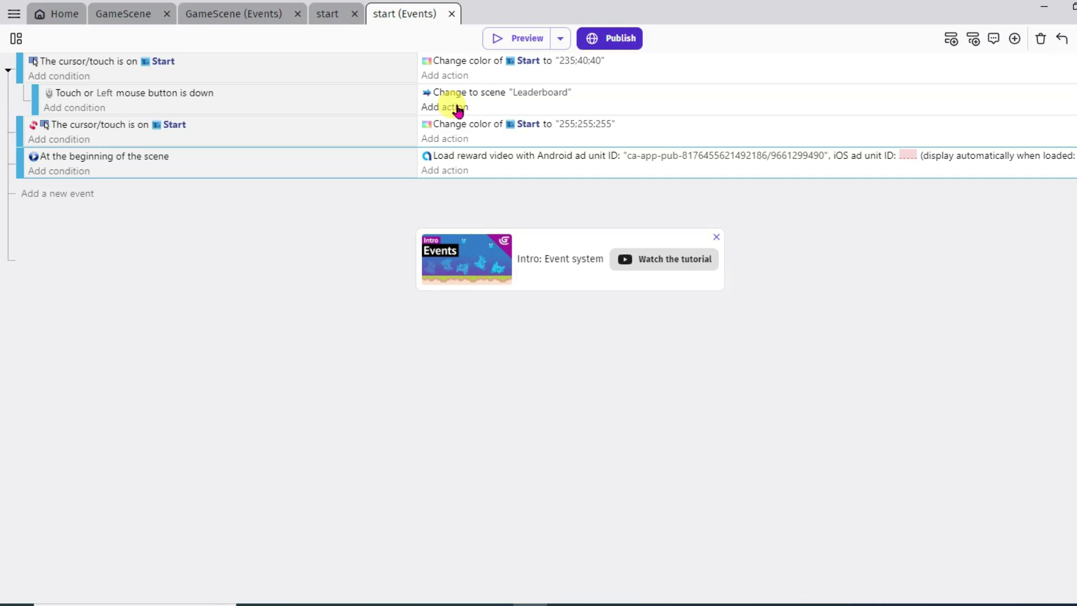
Add the AdMob Show video action to the sub-event below its scene change.
click(455, 107)
text(admob)
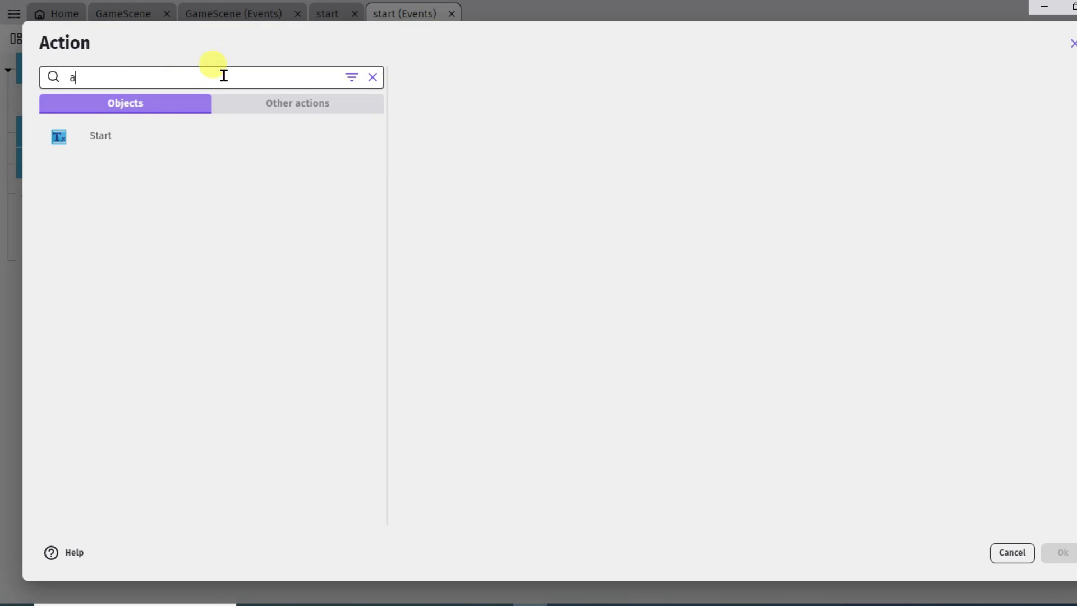
click(163, 415)
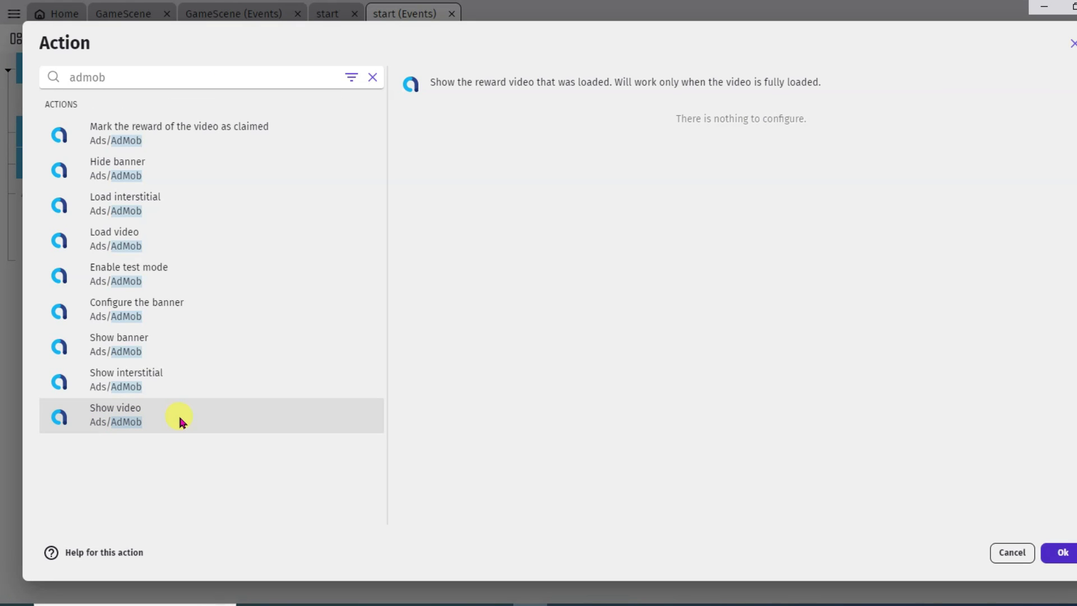
key(Return)
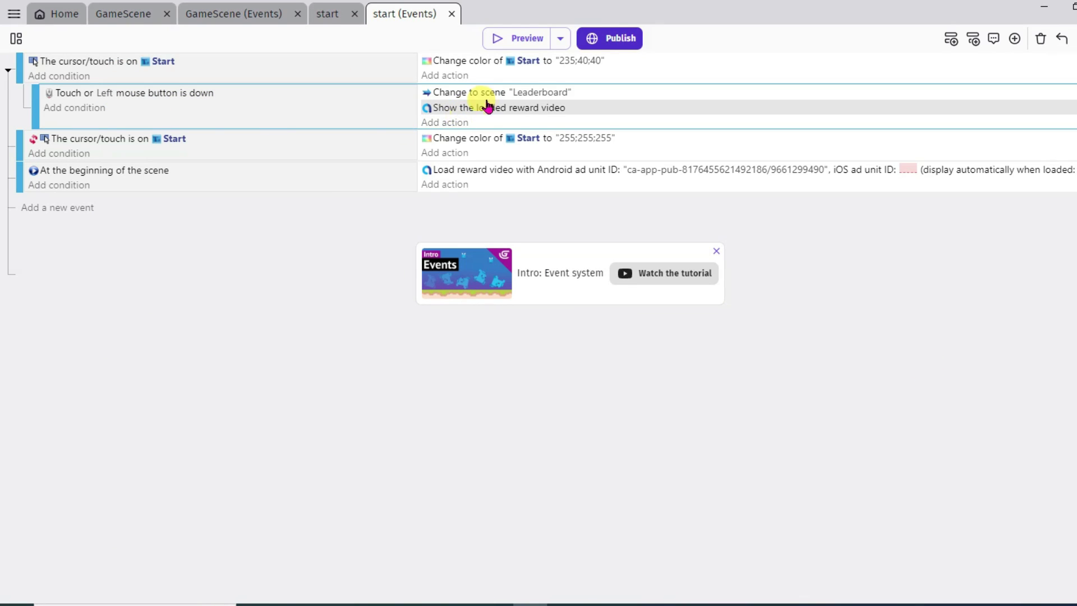
Review the project's thumbnail and its desktop, Android and iOS icons, and return to the start scene layout.
key(ctrl+shift+Tab)
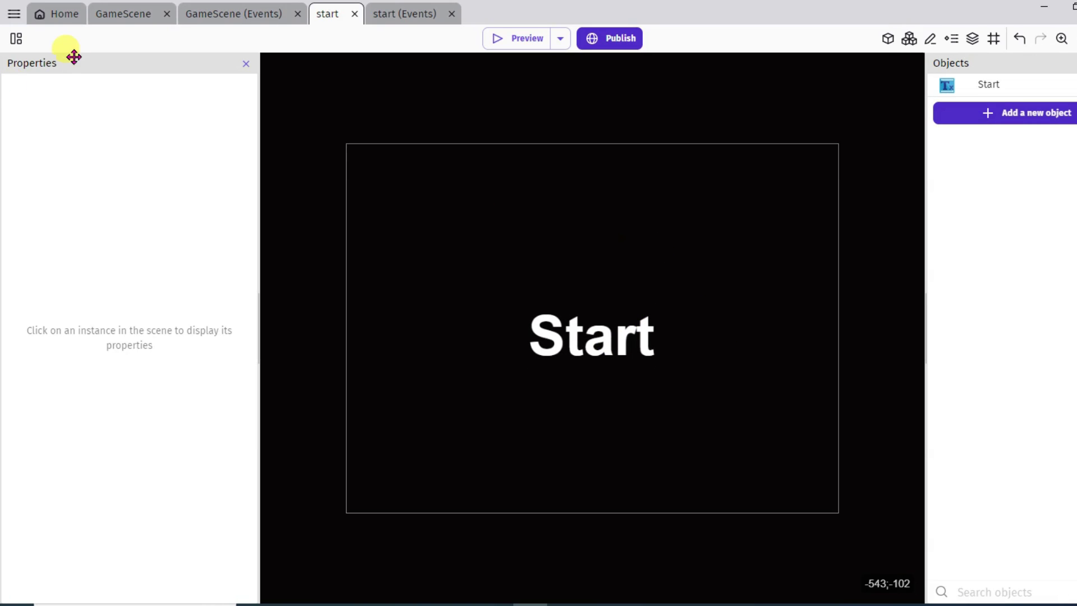
click(18, 37)
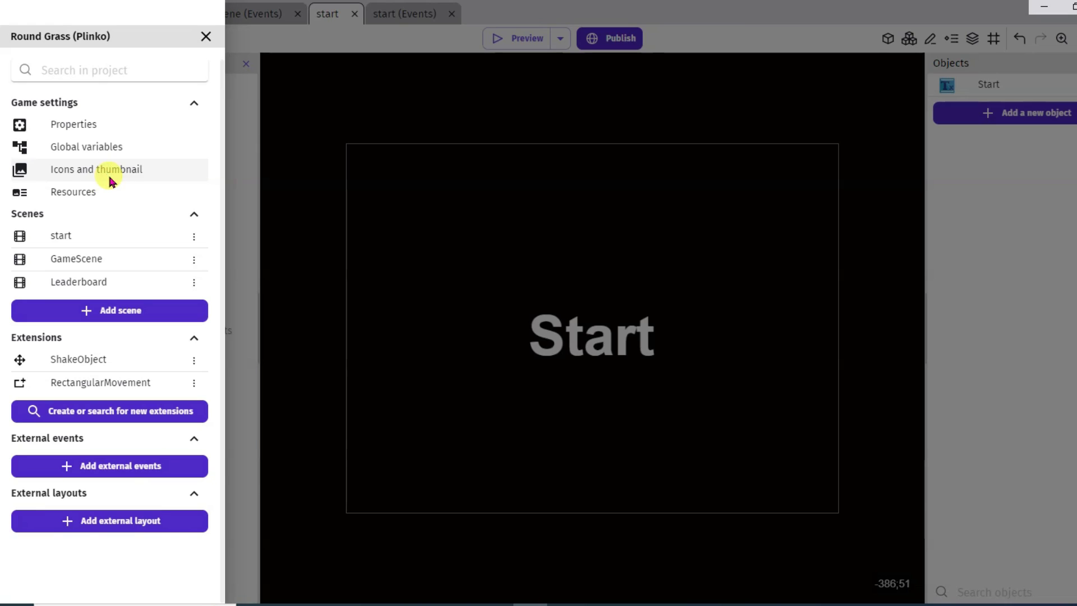
click(107, 174)
scroll(759, 314, down, 15)
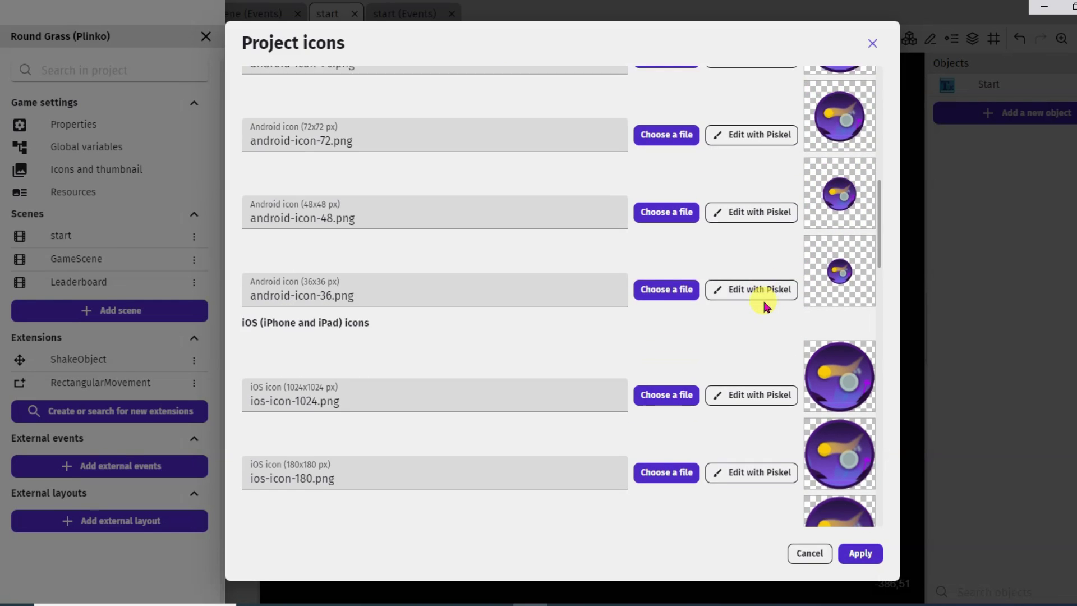
scroll(766, 307, up, 20)
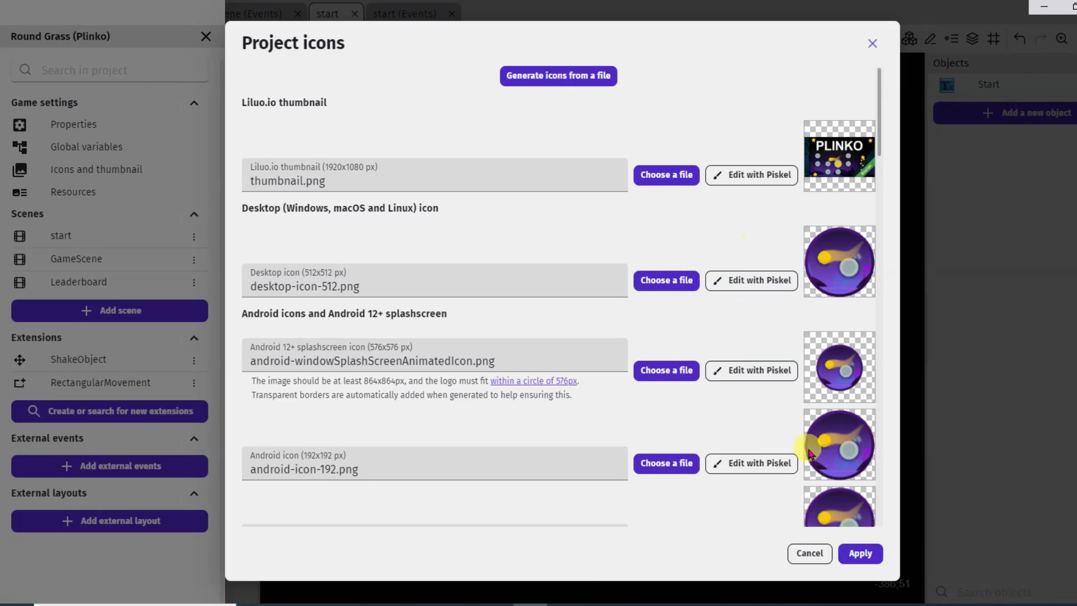
key(Escape)
click(294, 96)
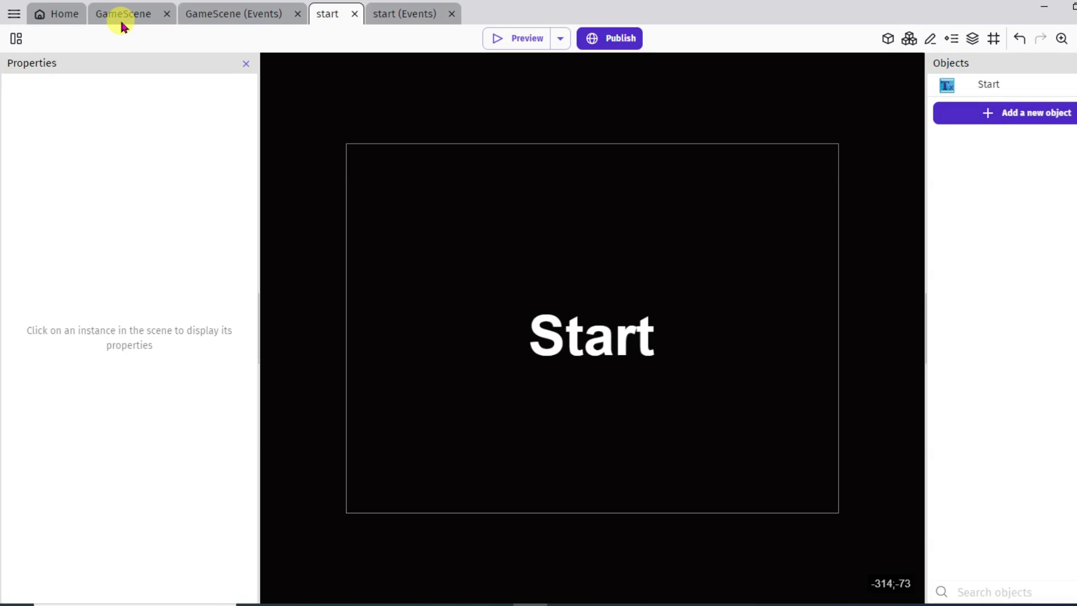
Set the GameScene's background color to the blue 85;79;201 in its scene properties.
click(126, 22)
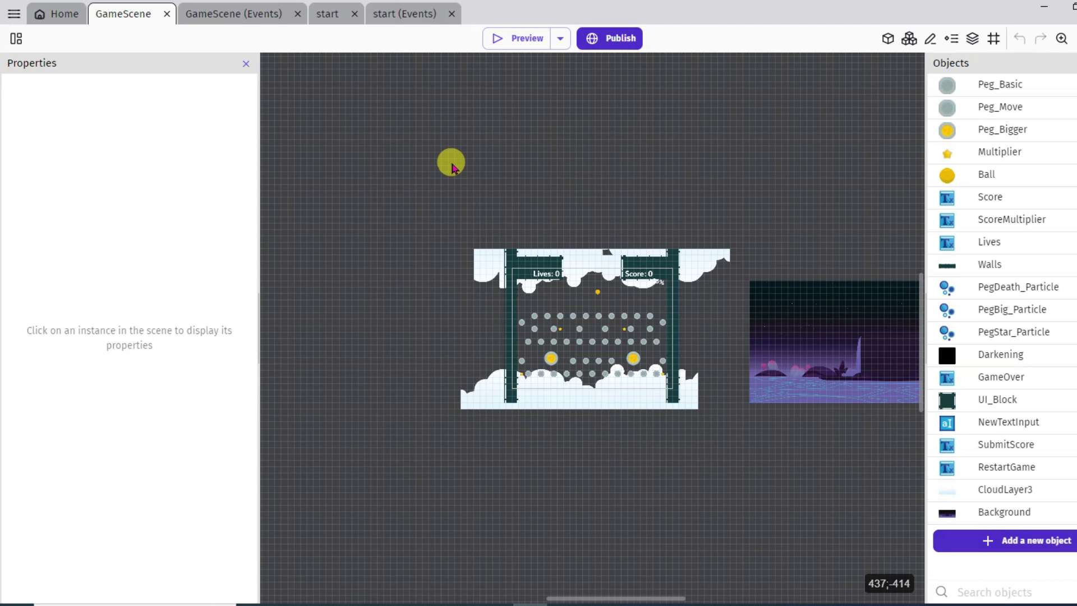
right_click(414, 135)
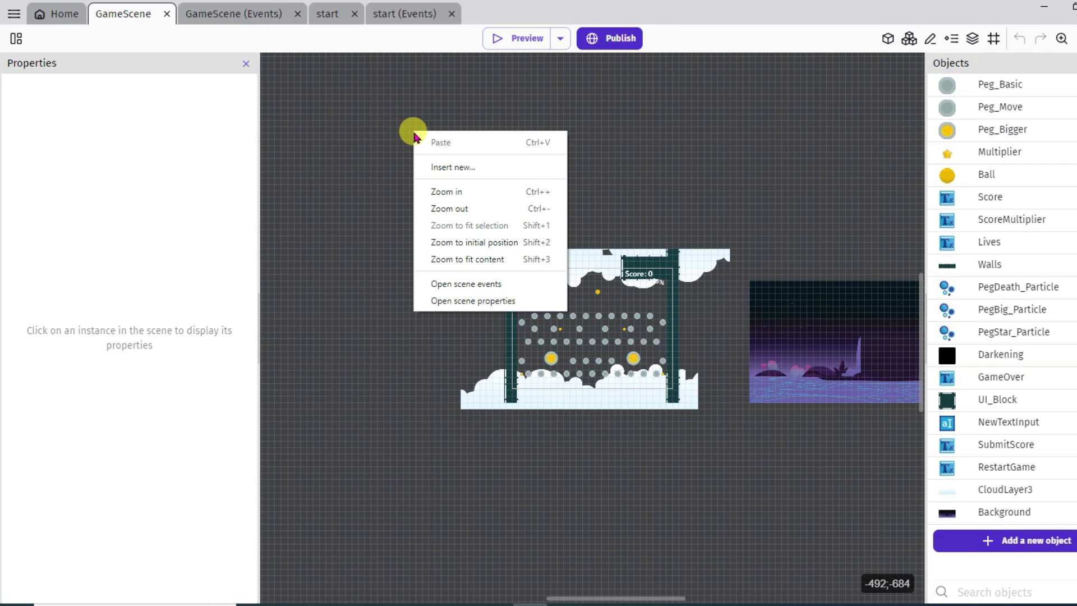
click(473, 303)
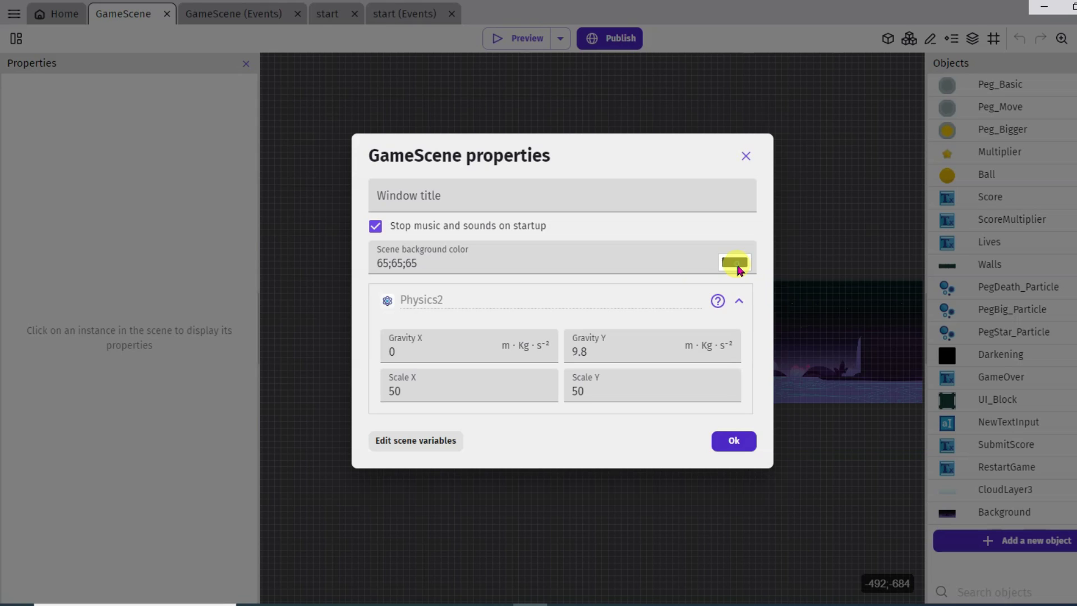
click(736, 264)
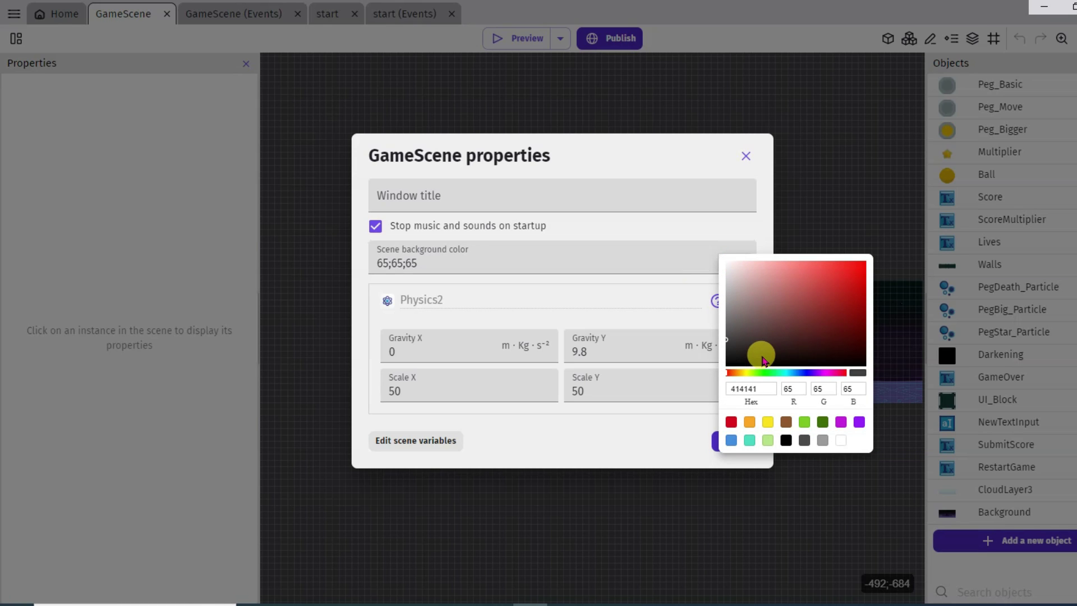
click(809, 375)
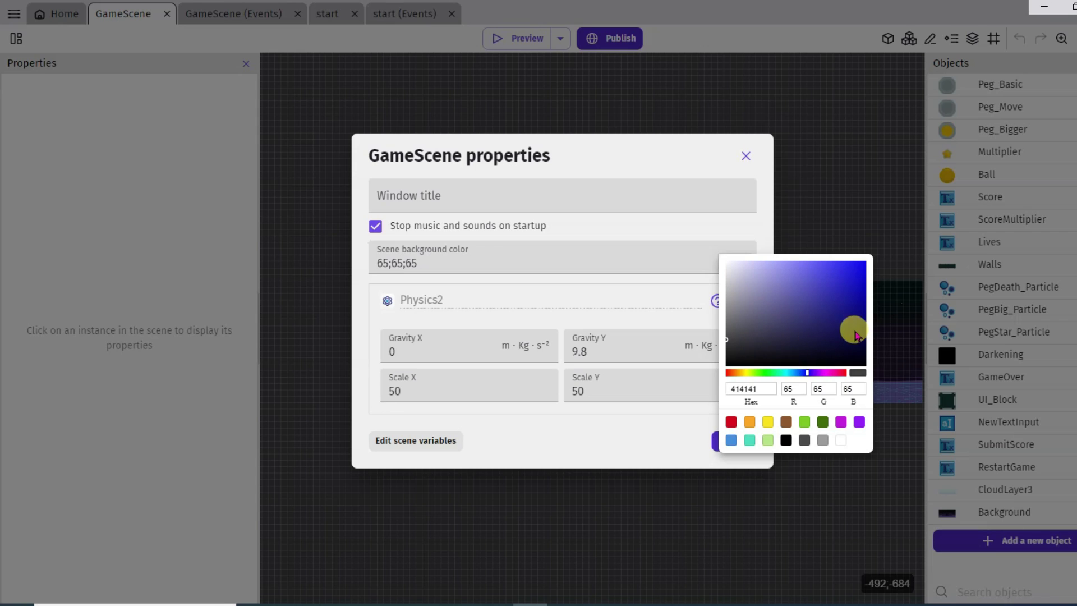
click(668, 450)
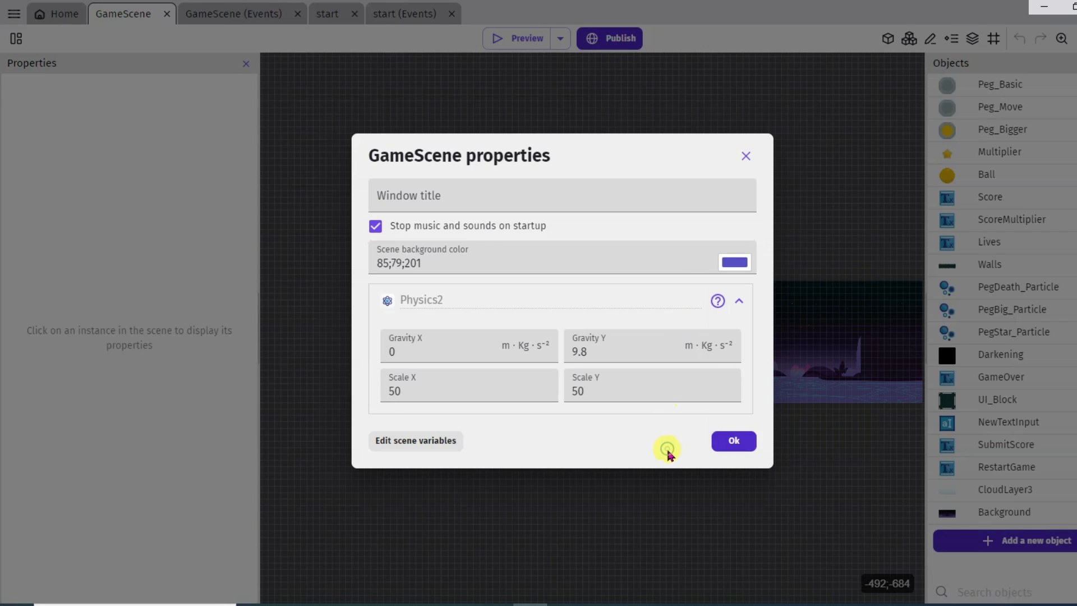
click(733, 441)
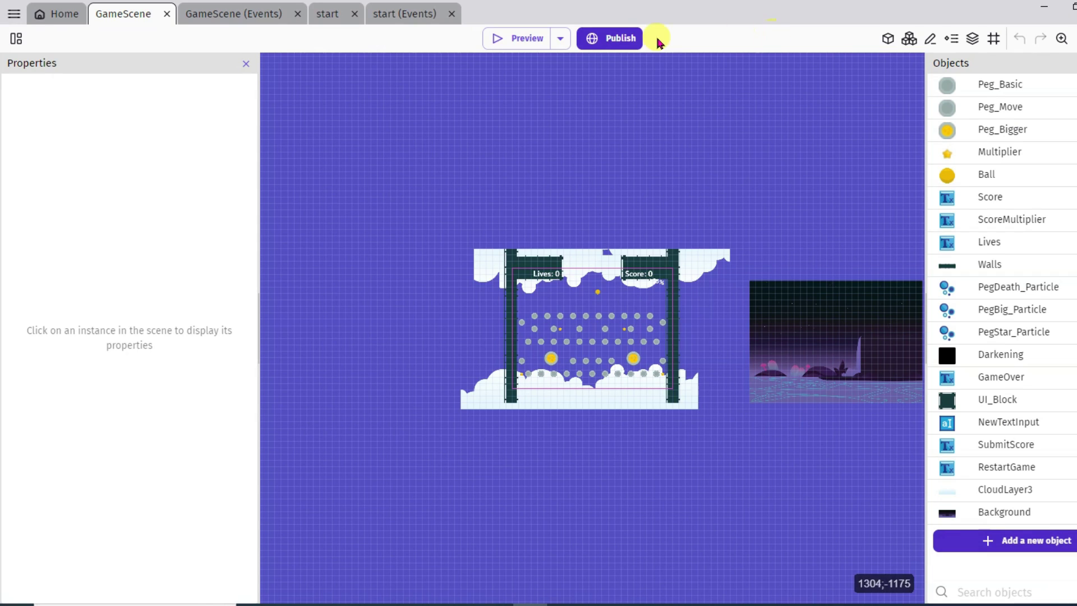
Publish the game to other platforms by packaging it for Android as an APK.
click(613, 38)
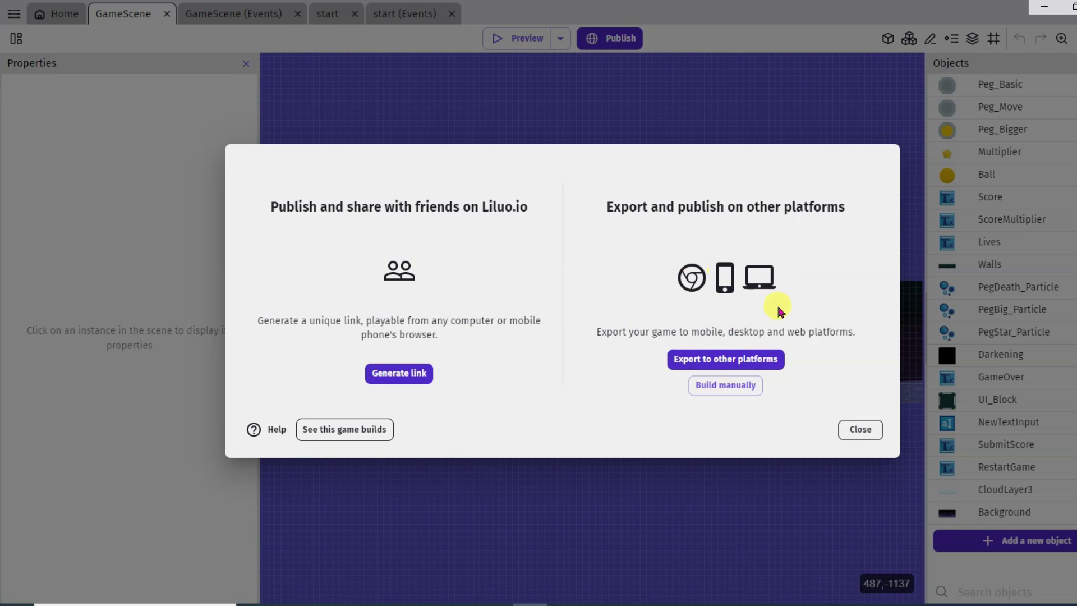
click(762, 357)
click(484, 109)
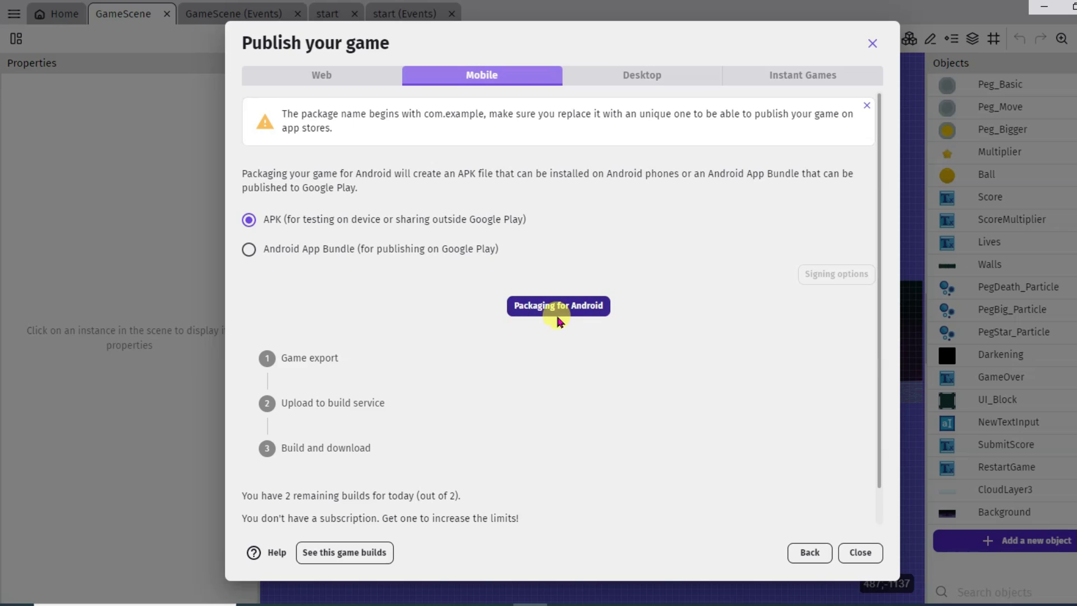
click(567, 310)
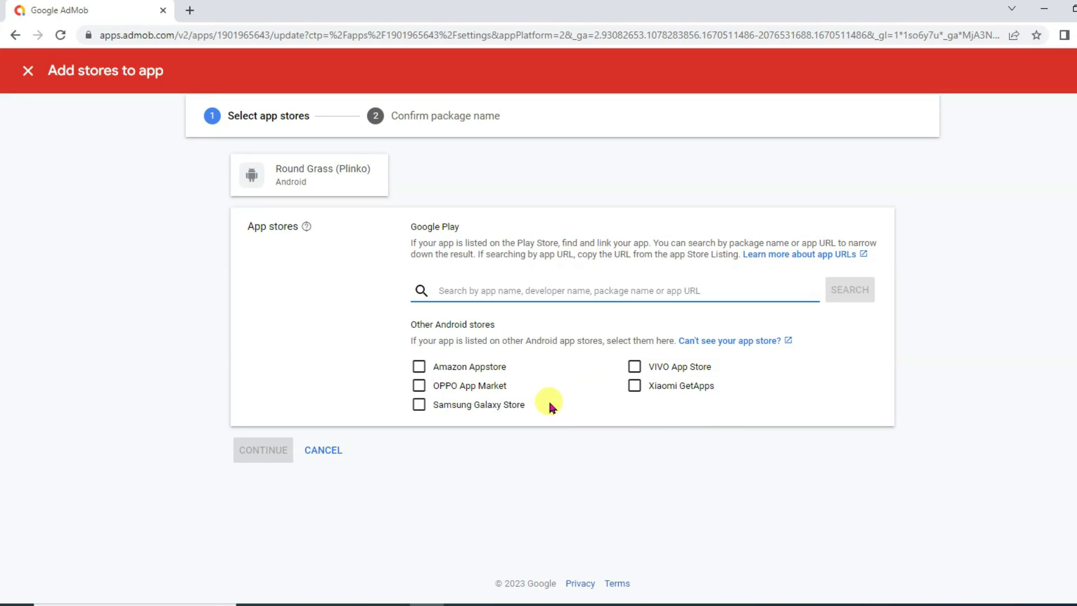
Switch to Google AdMob, select Amazon Appstore as the app's store and continue to the package name confirmation.
click(419, 367)
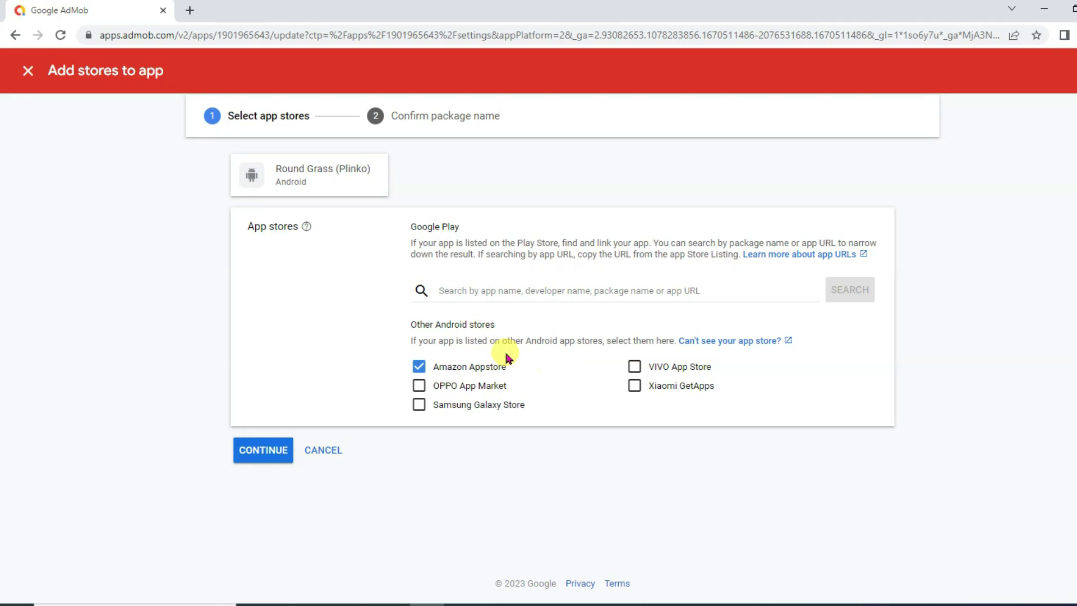
click(251, 452)
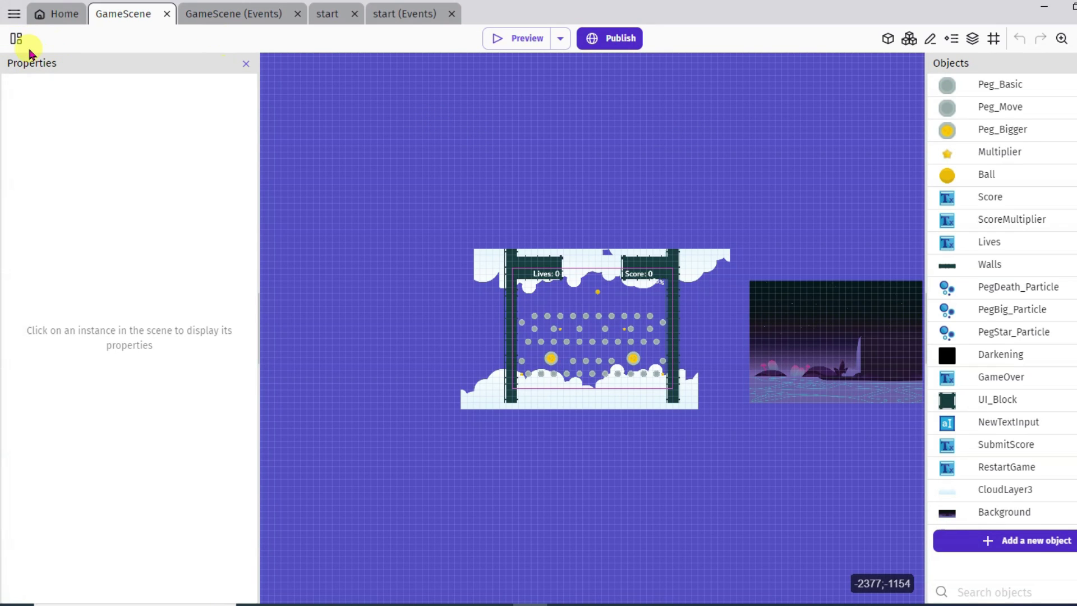
Switch to GDevelop and replace "example" in the package name in the game properties with the developer's name.
click(11, 42)
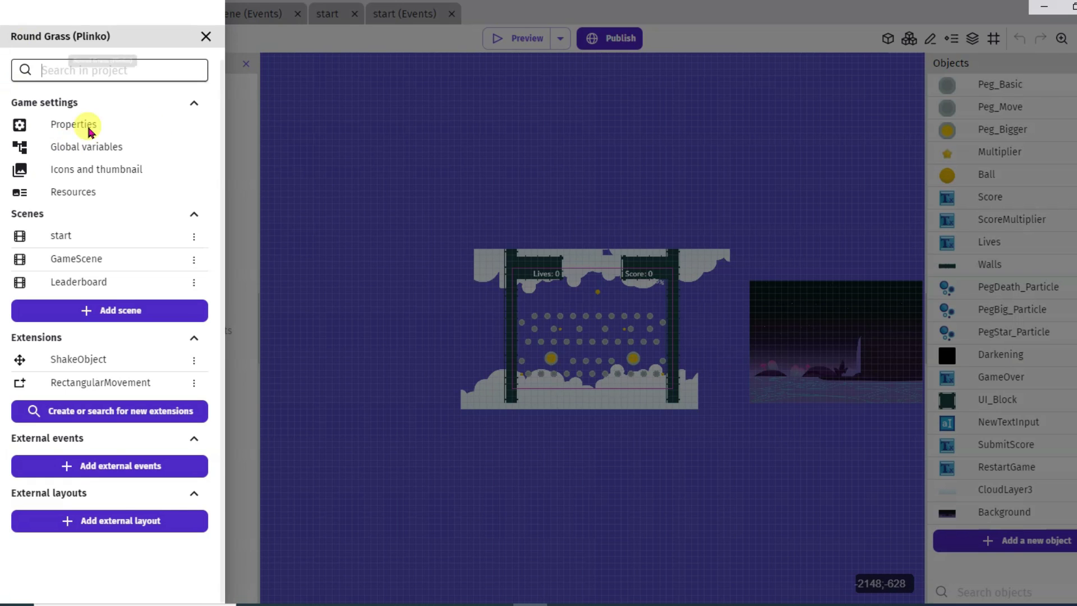
click(110, 125)
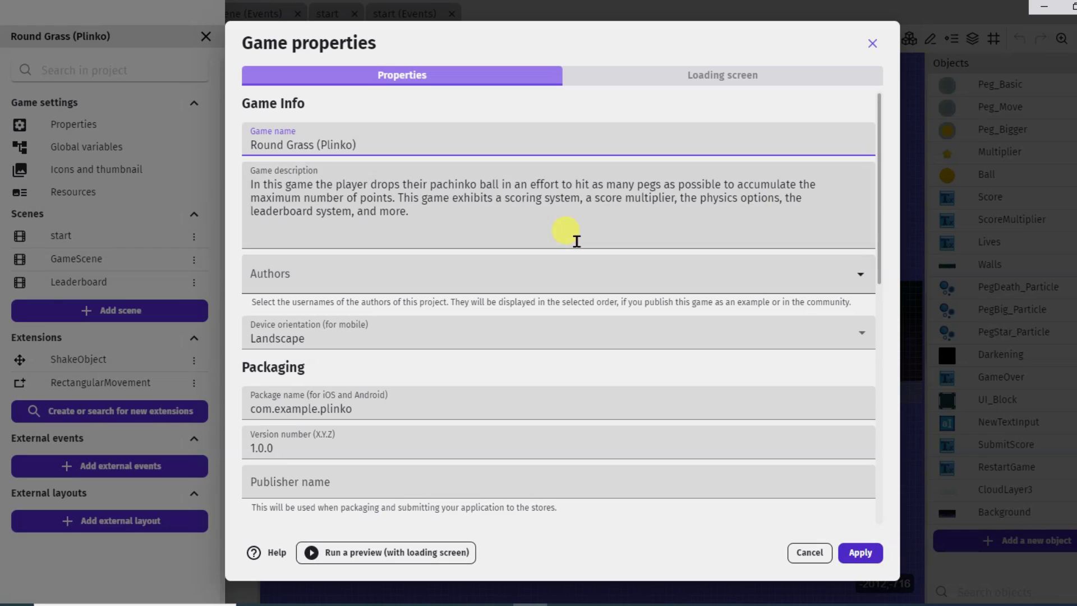
scroll(514, 241, down, 3)
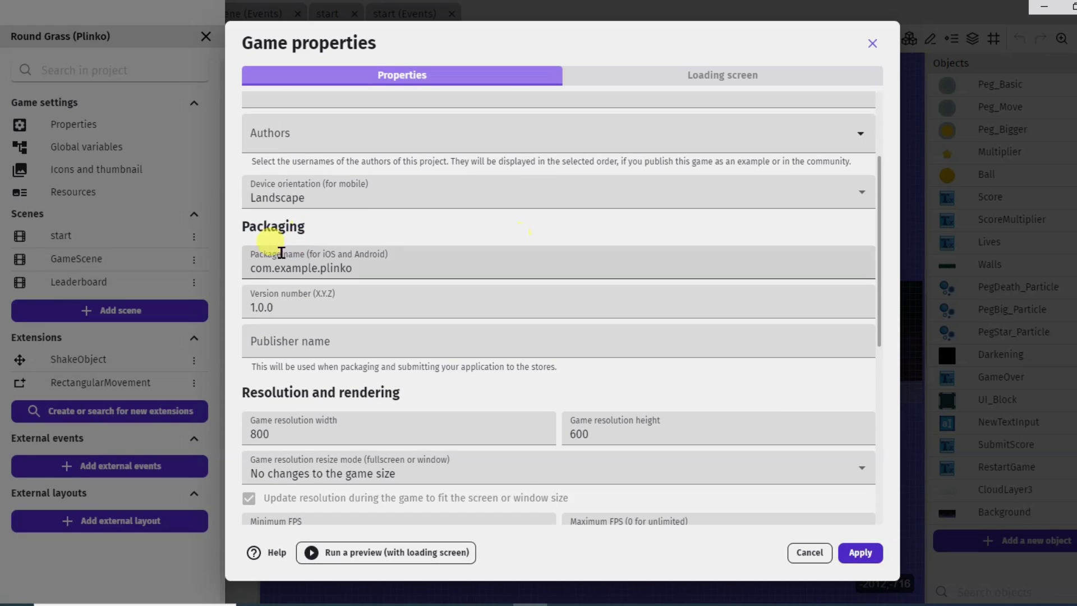
click(380, 268)
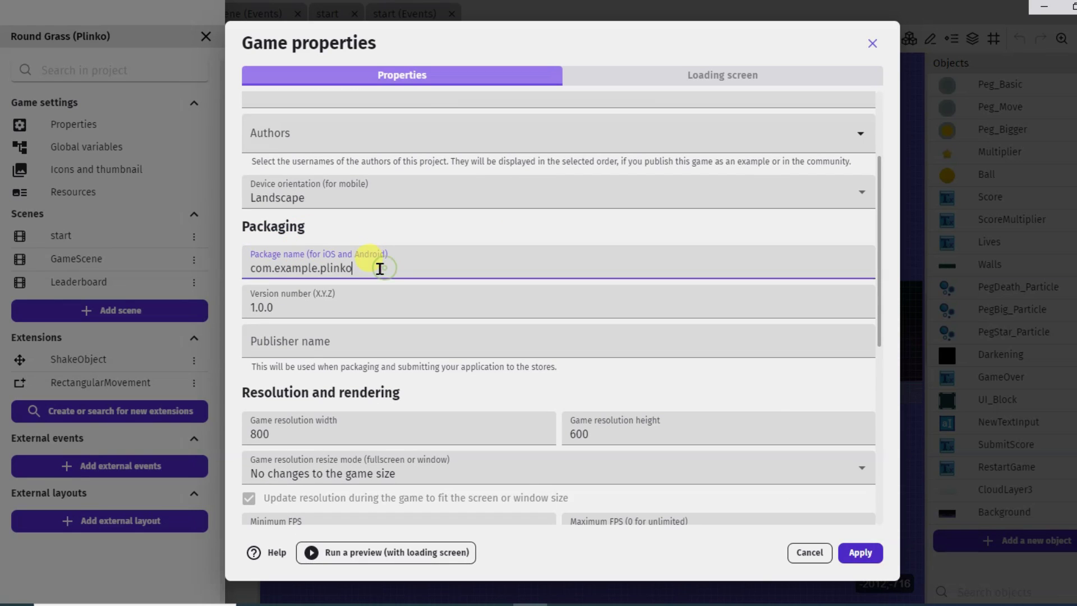
drag(365, 271, 253, 273)
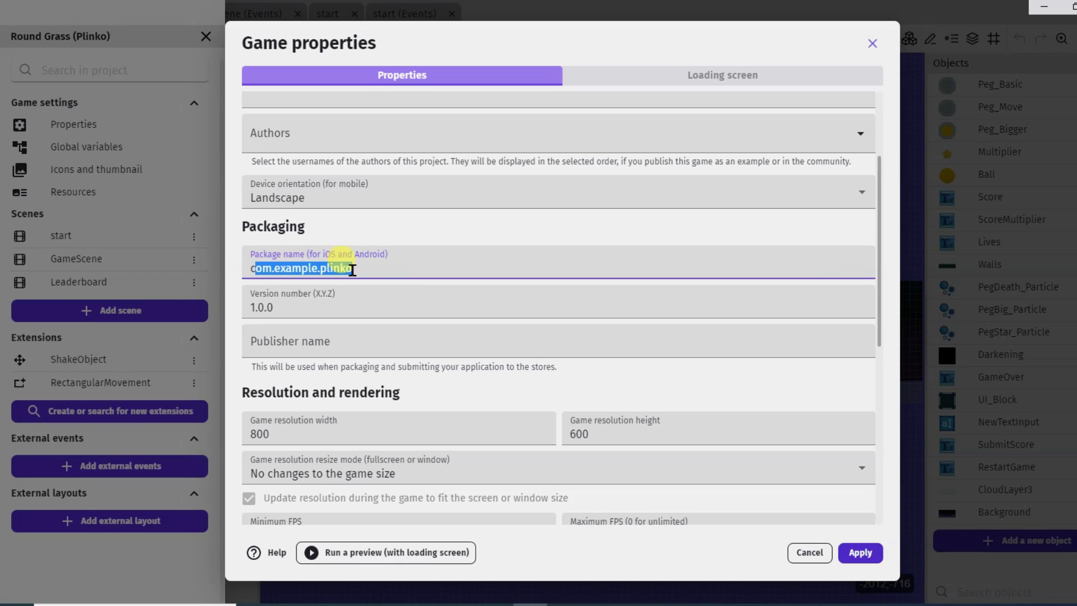
click(377, 267)
drag(317, 268, 277, 270)
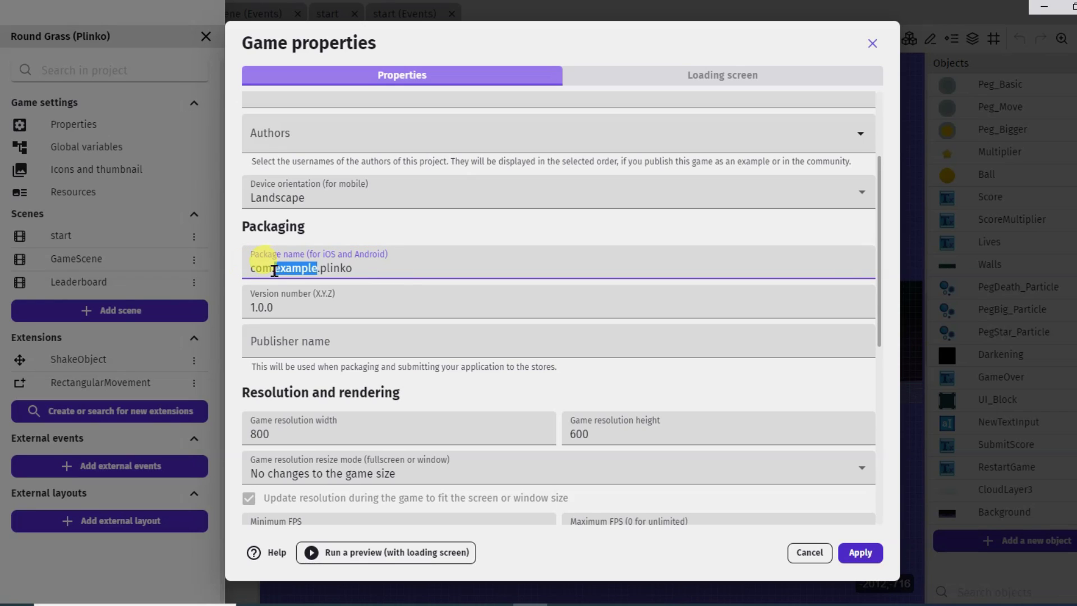
text(mumtaz)
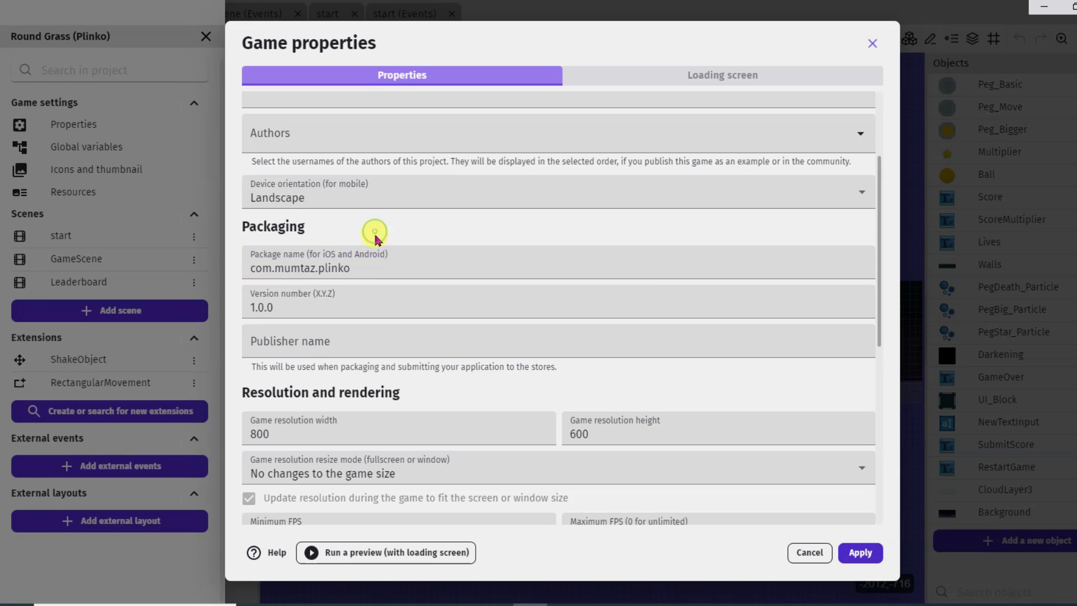
Copy the full package name into AdMob's package name field for Round Grass (Plinko), save it and finish adding the store.
click(377, 268)
double_click(254, 270)
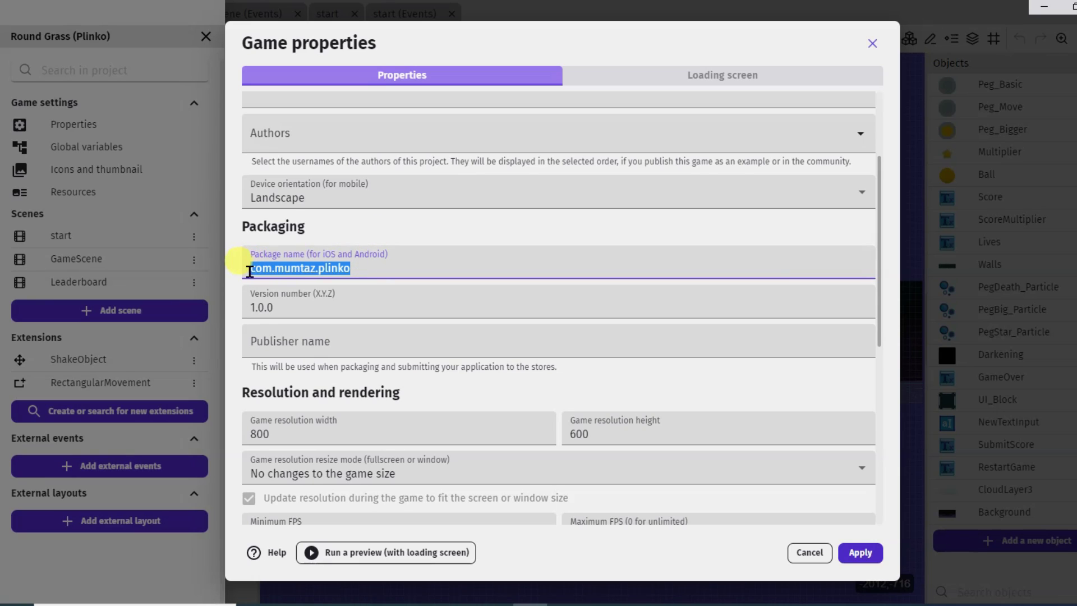
right_click(269, 272)
click(307, 342)
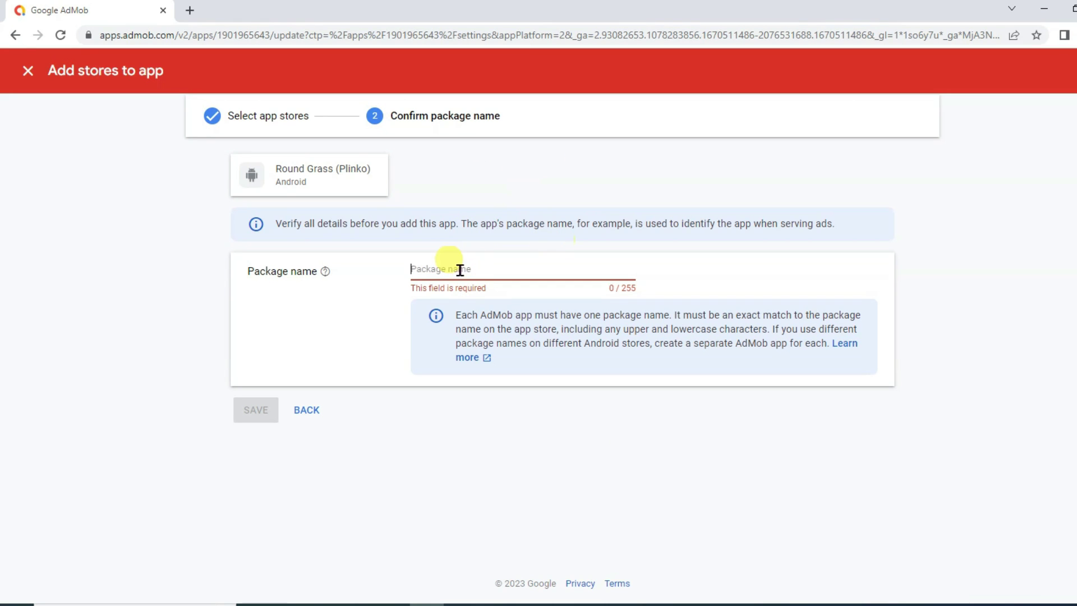
right_click(455, 271)
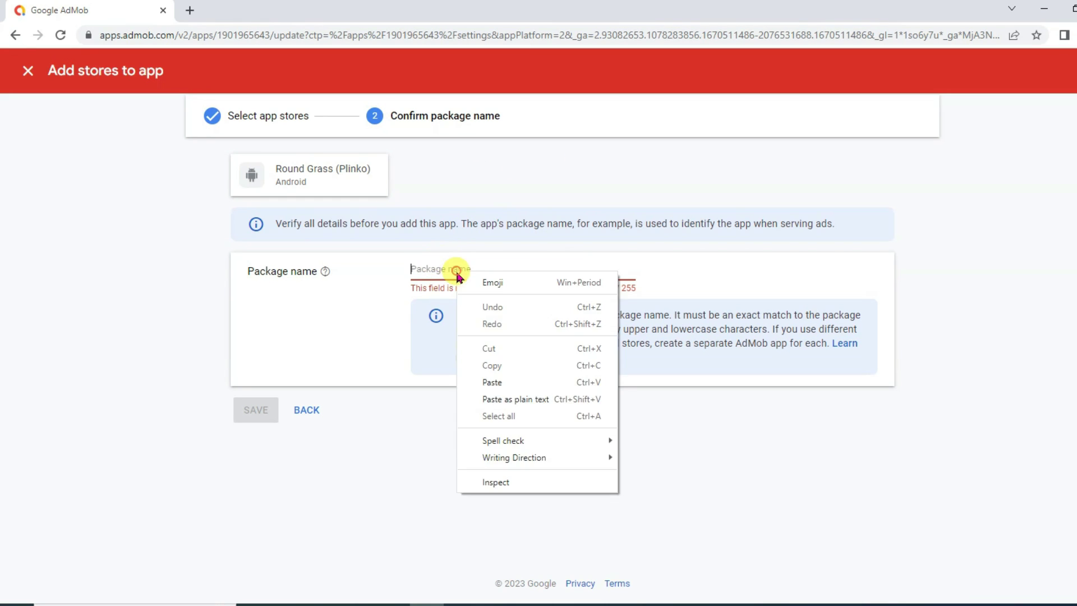
click(486, 383)
click(256, 413)
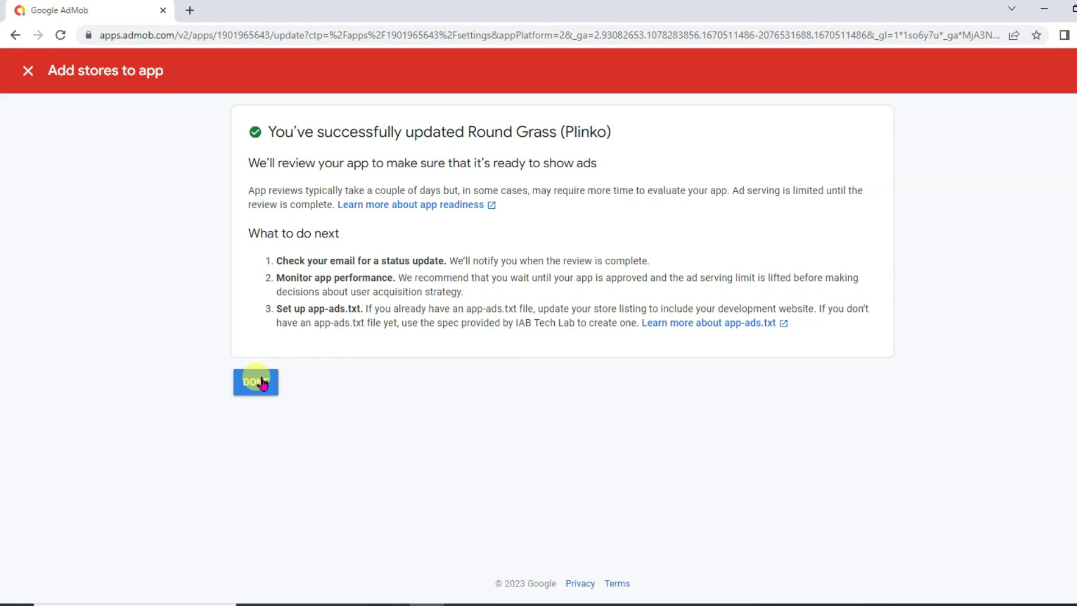
click(259, 381)
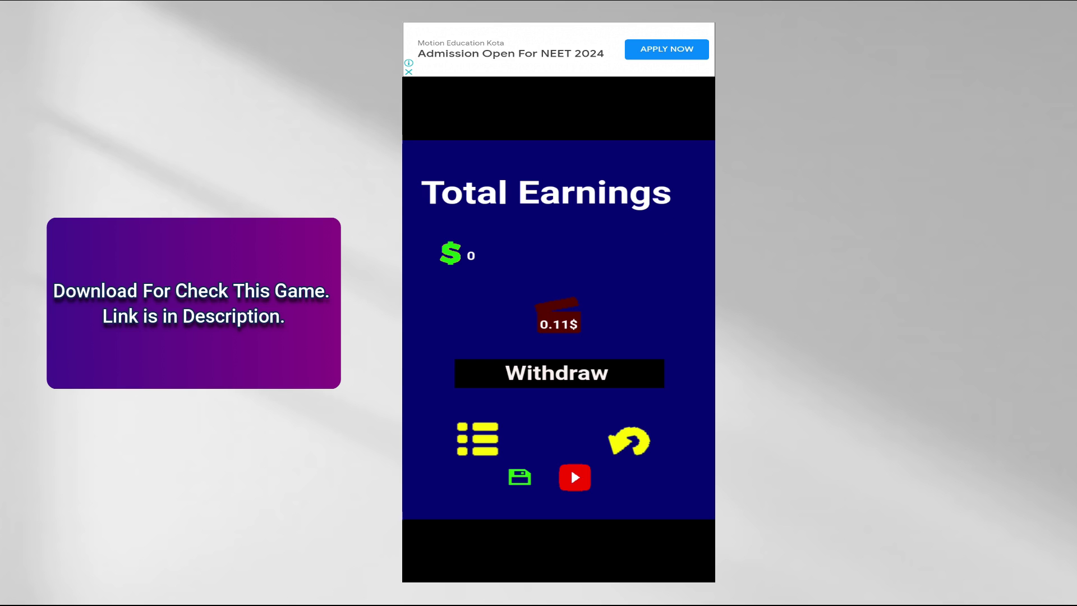
click(570, 467)
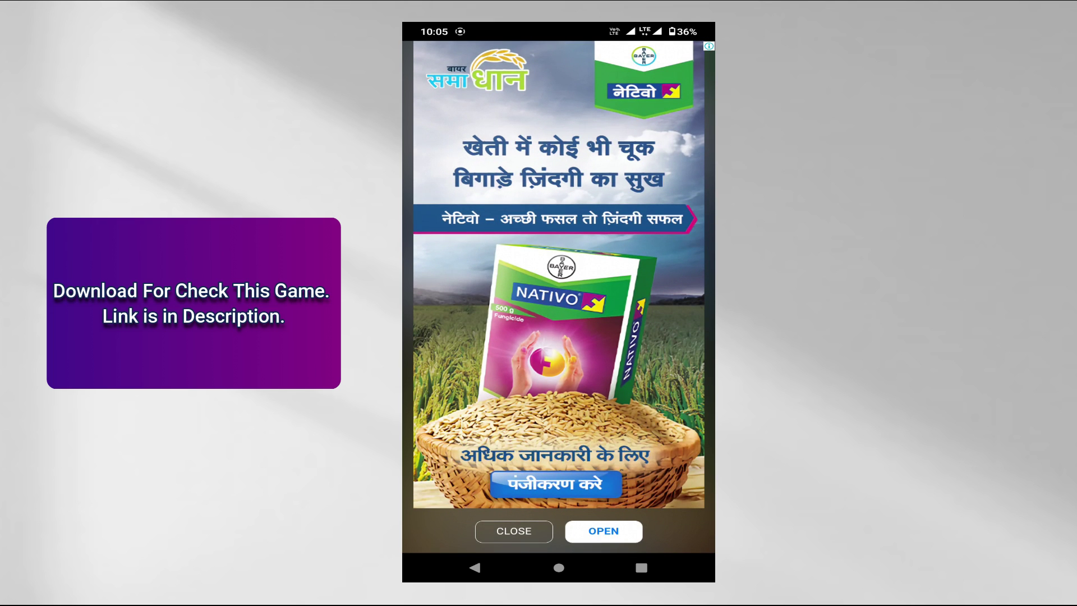
key(Escape)
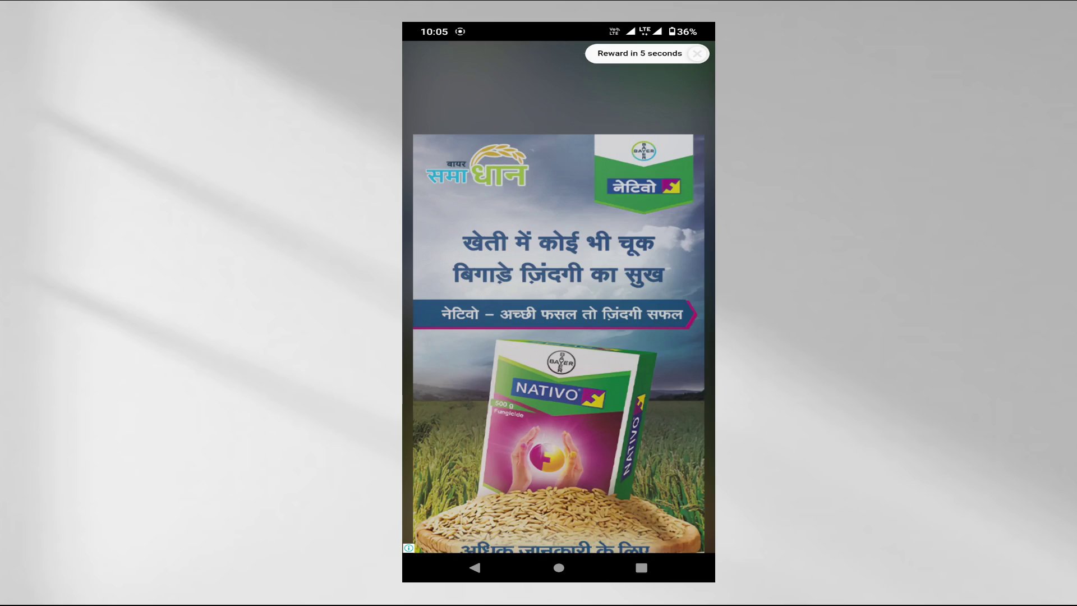